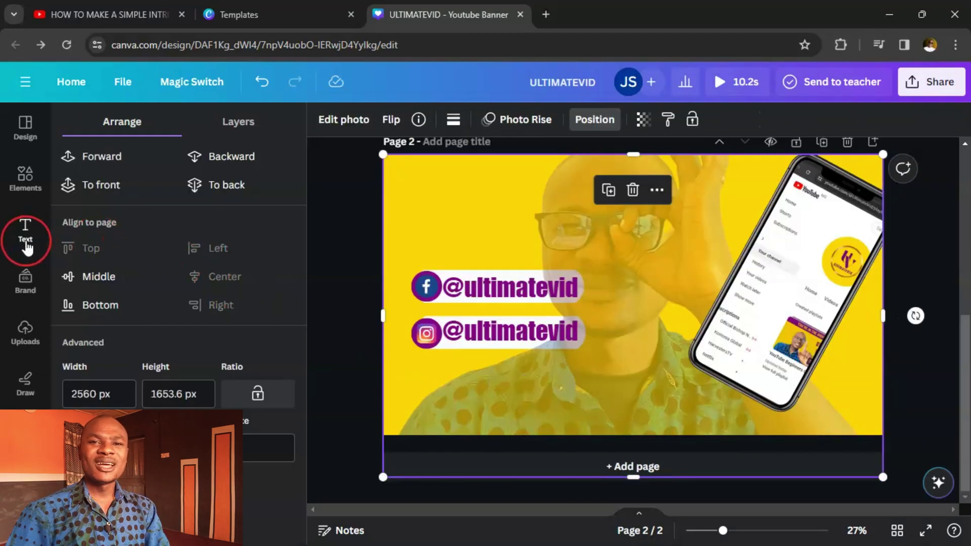
left_click(27, 242)
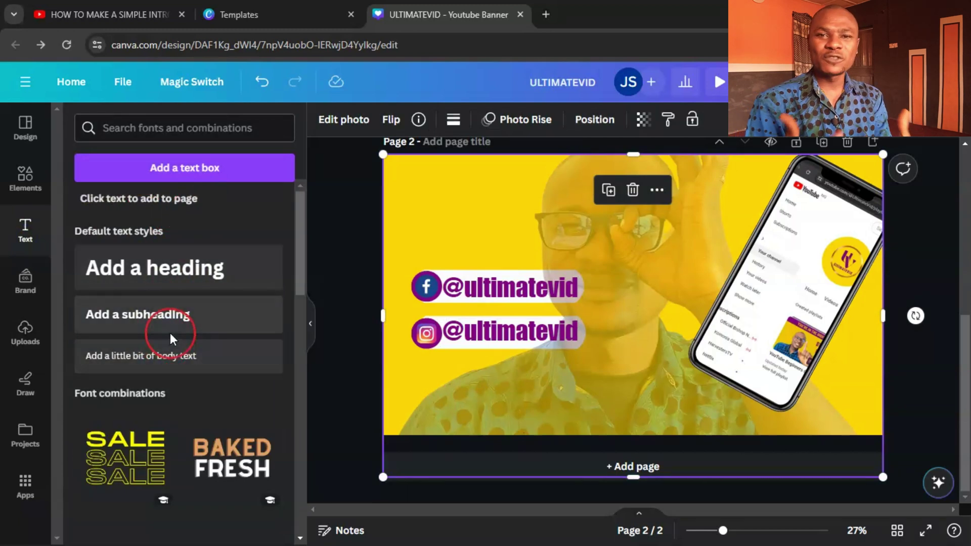
left_click(134, 310)
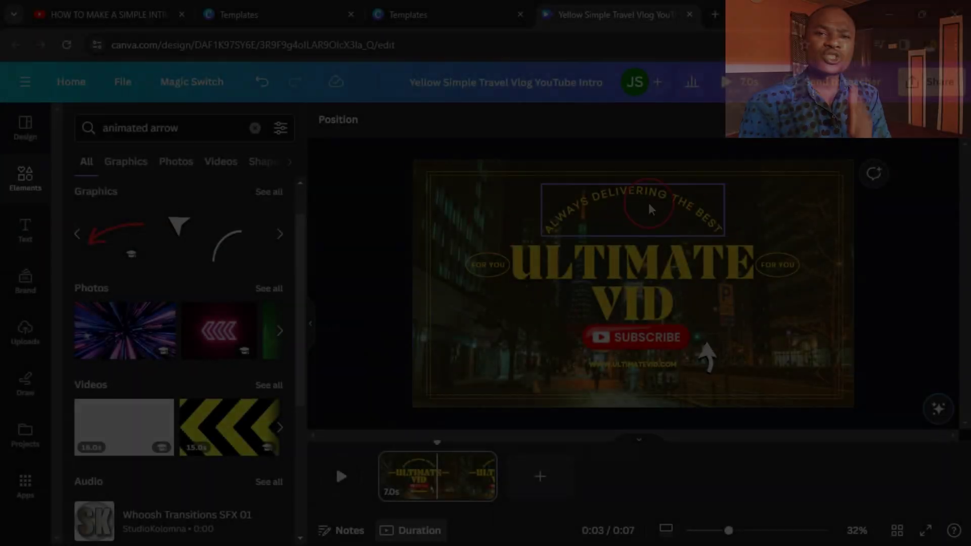
left_click(888, 331)
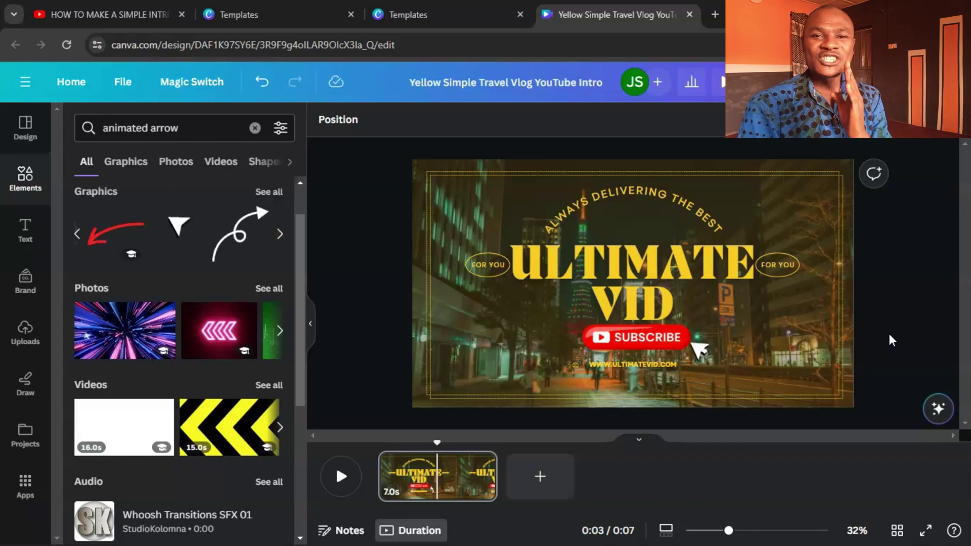
left_click(820, 298)
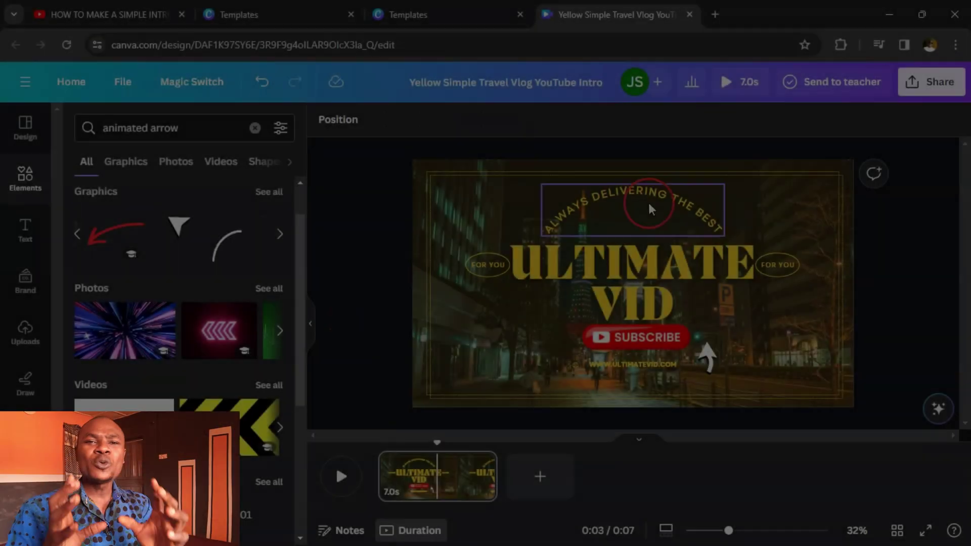
left_click(889, 334)
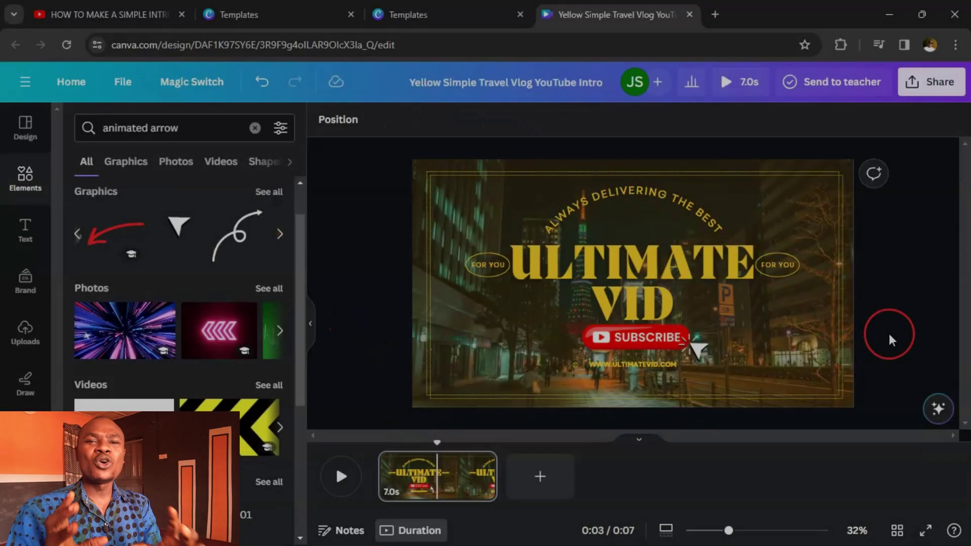
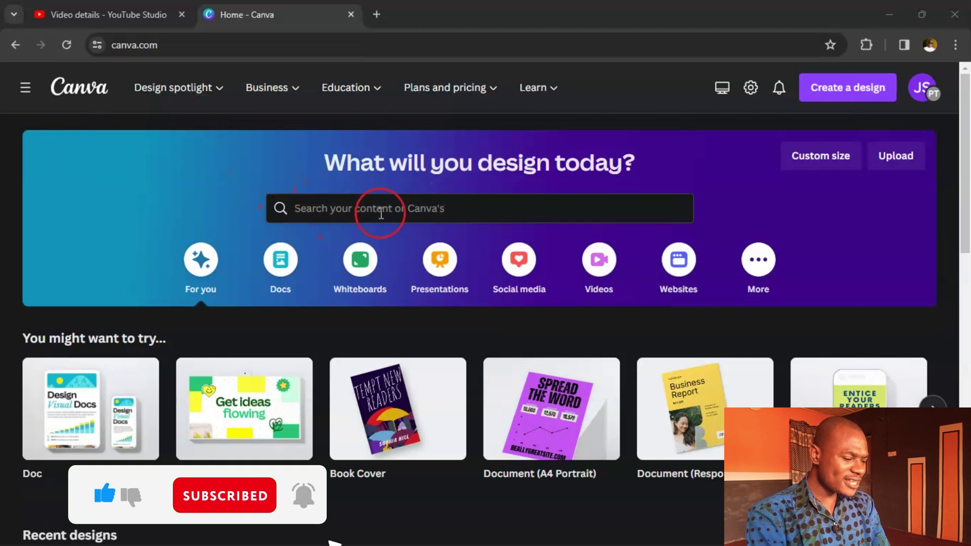
Search Canva's templates for "youtube banner"
left_click(395, 209)
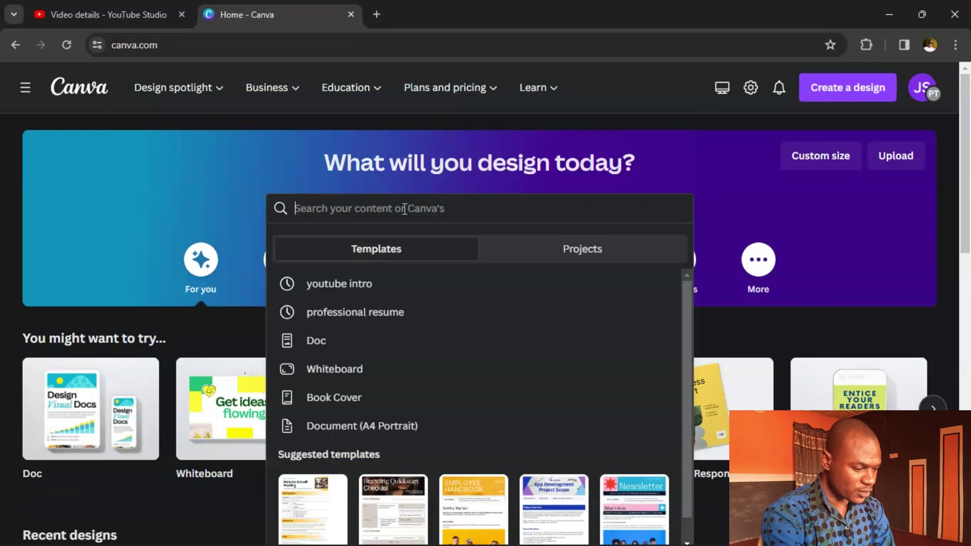
type("youtube banner")
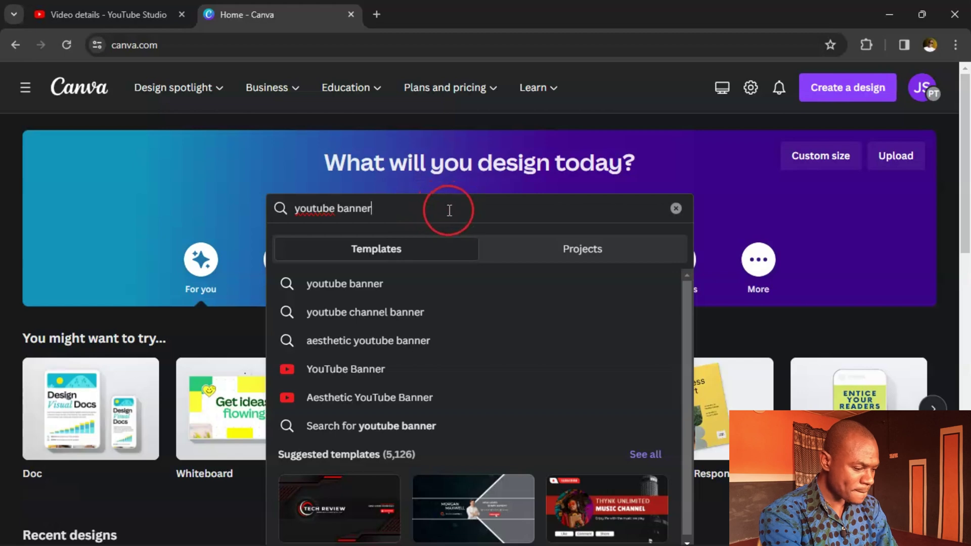
left_click(374, 284)
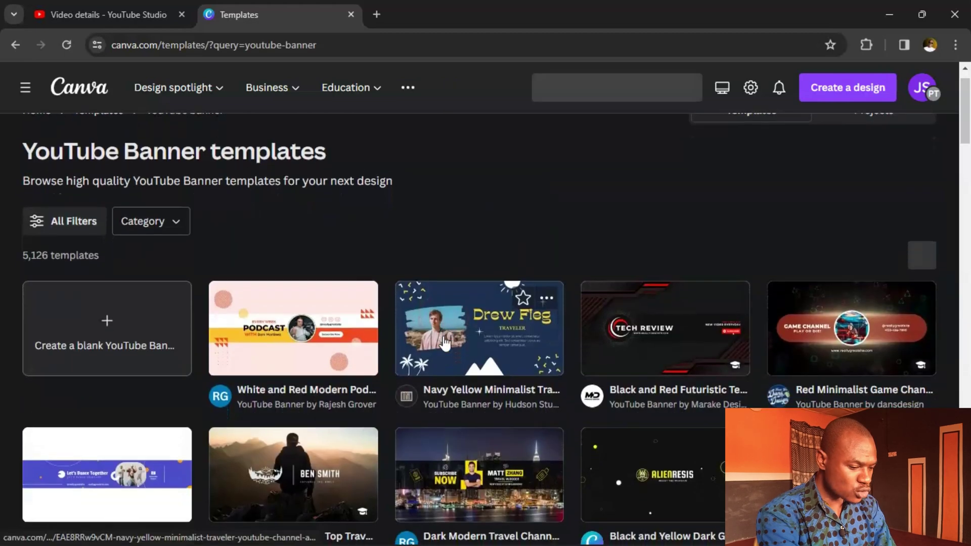
Browse the YouTube Banner templates and create a blank YouTube Banner design
scroll(557, 372, "down", 5)
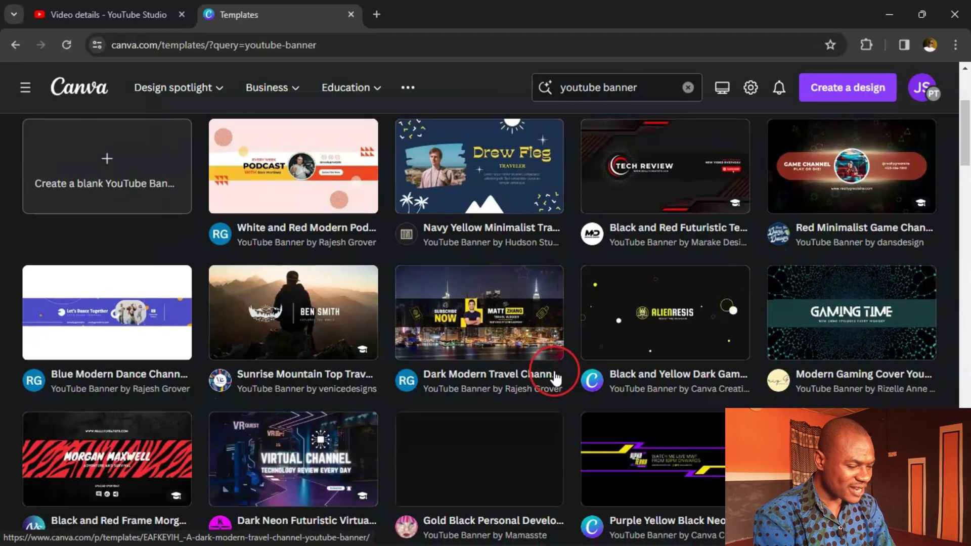
scroll(555, 377, "down", 8)
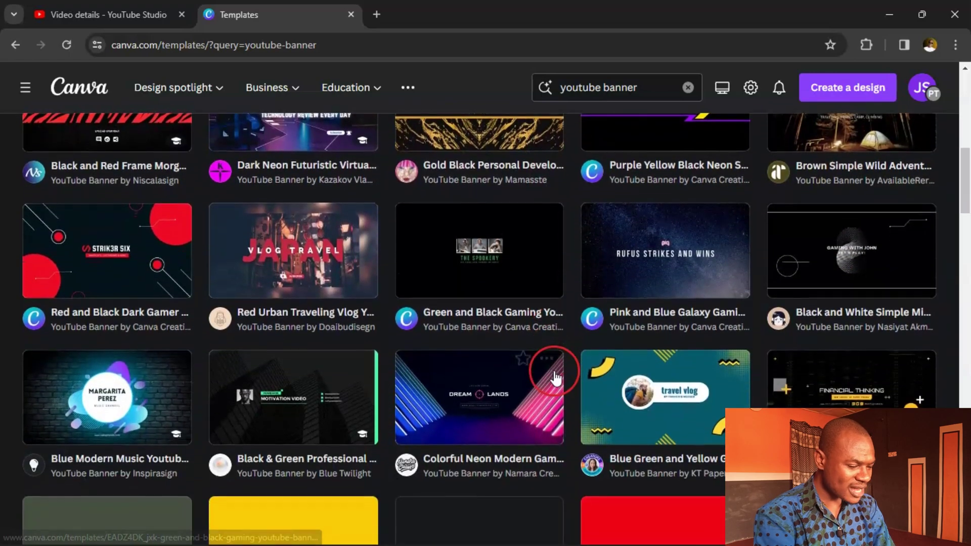
scroll(554, 377, "down", 10)
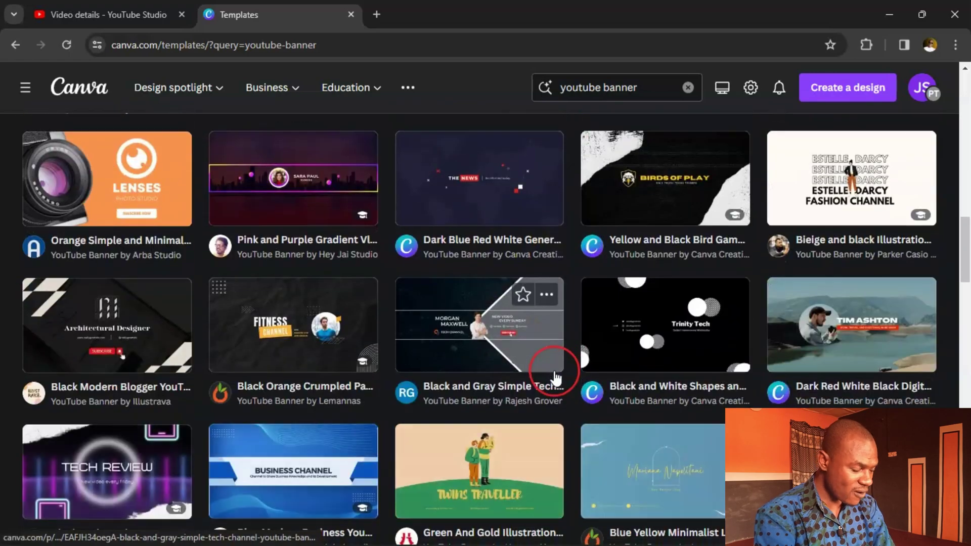
scroll(554, 376, "down", 8)
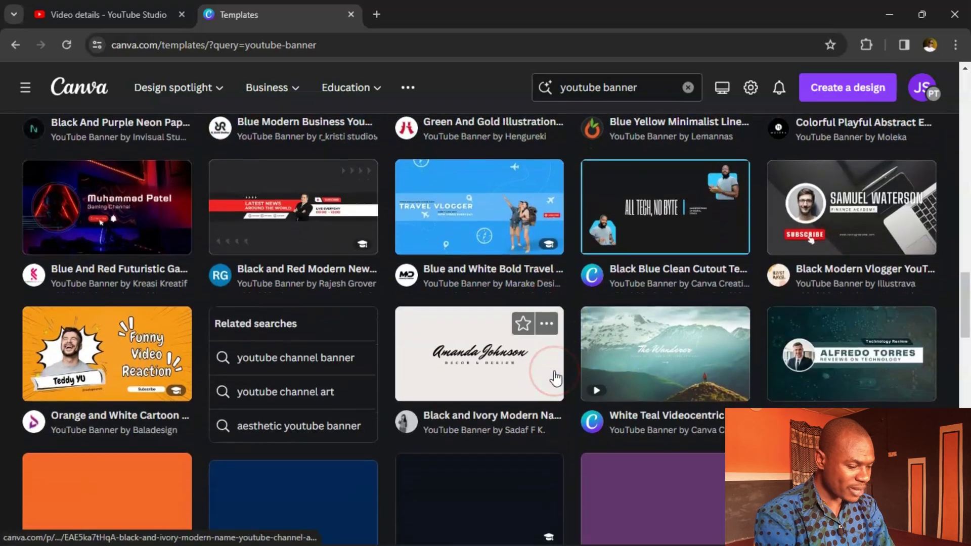
scroll(554, 376, "up", 15)
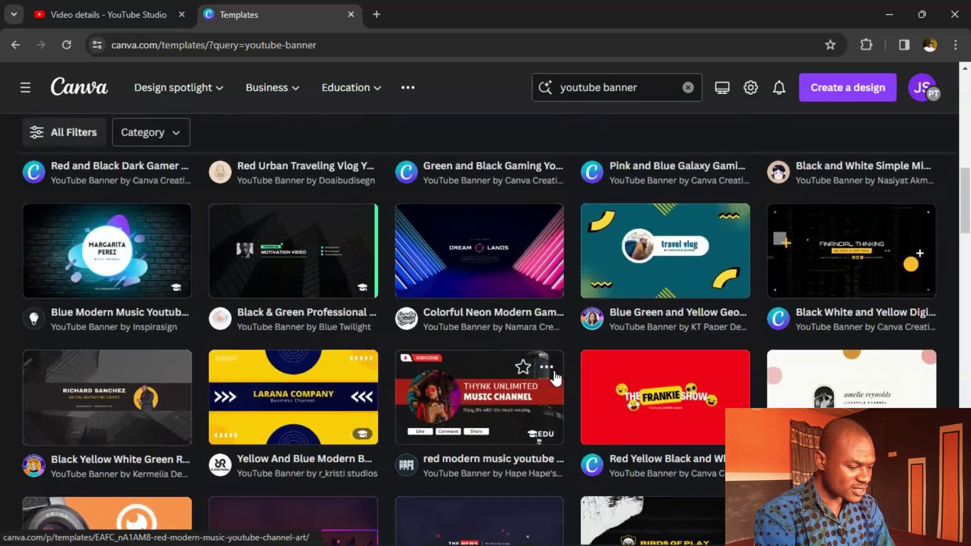
scroll(554, 376, "up", 10)
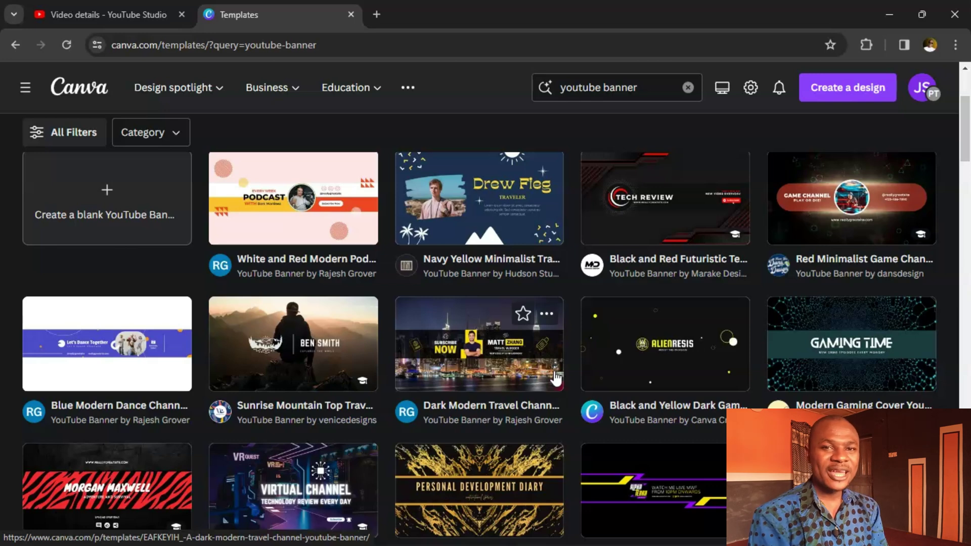
left_click(96, 215)
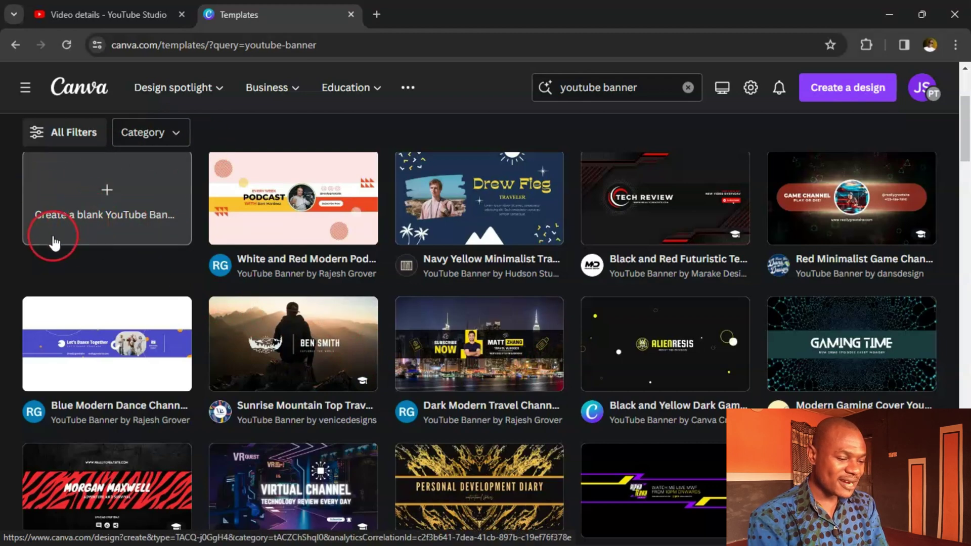
left_click(106, 187)
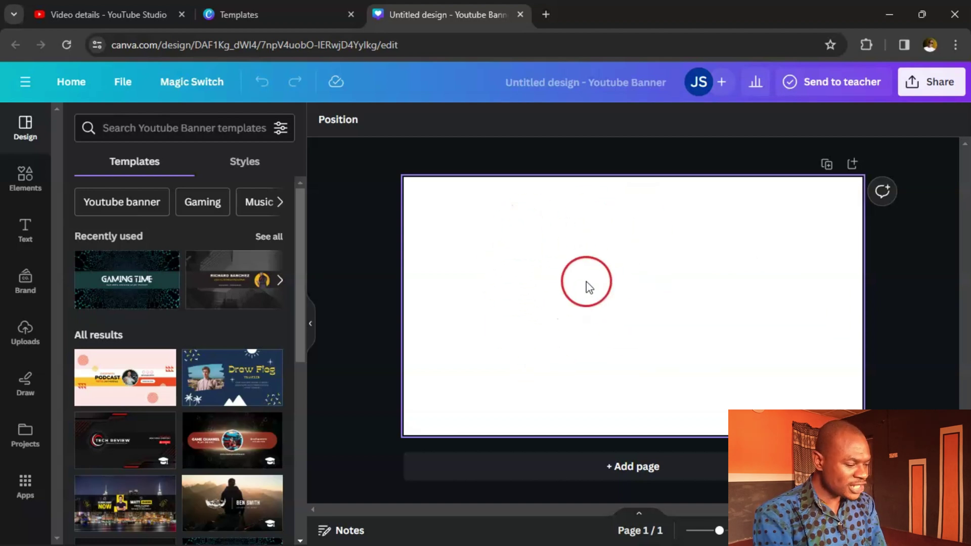
Set the blank banner page's background to the custom solid color #FFD700
left_click(589, 309)
left_click(327, 252)
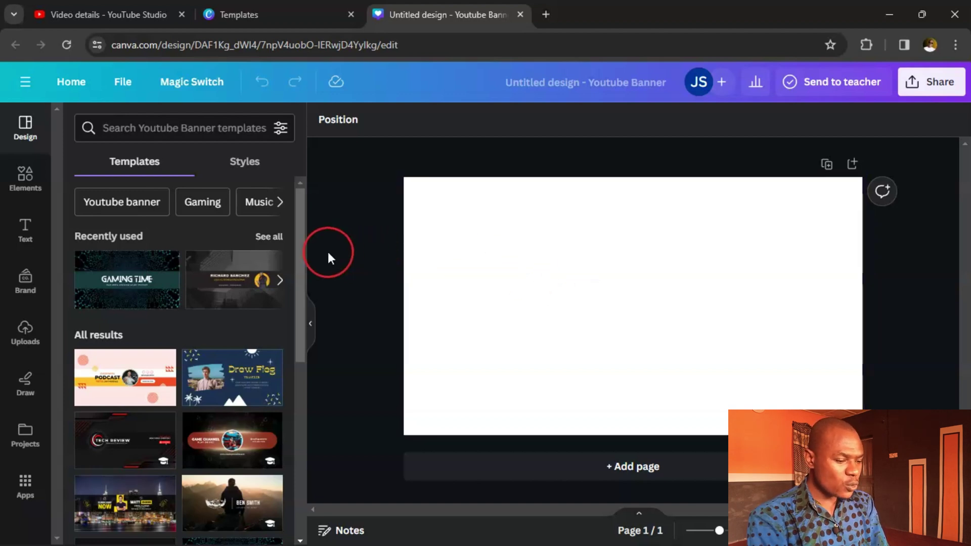
left_click(574, 275)
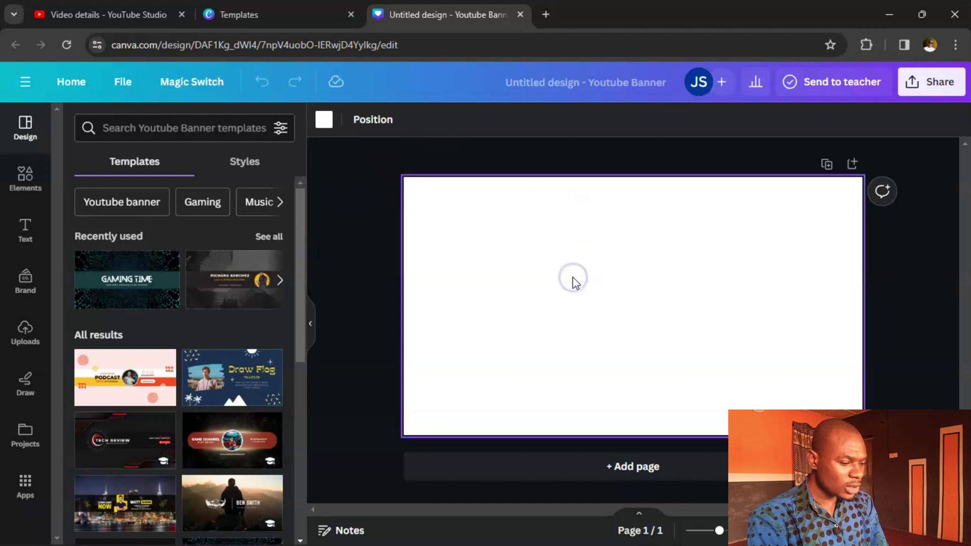
left_click(322, 124)
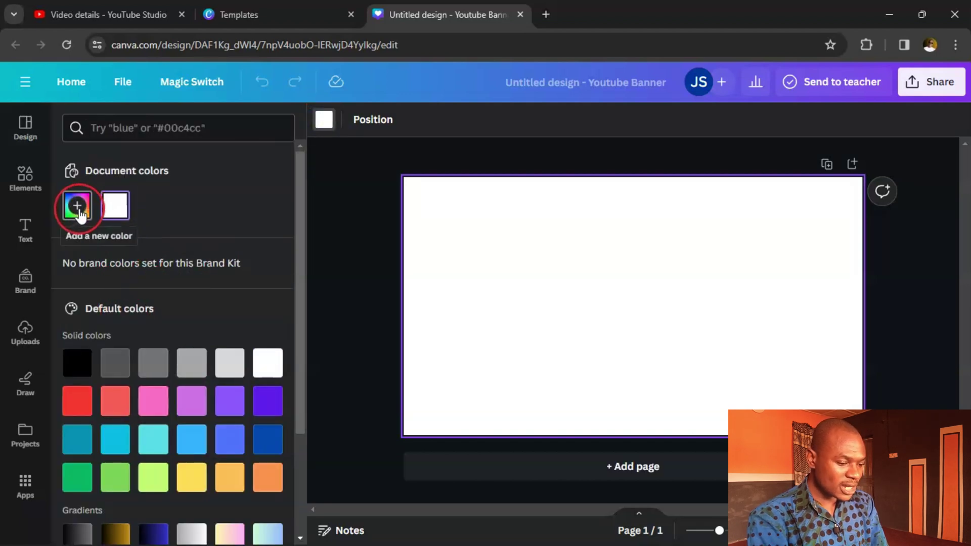
scroll(119, 433, "down", 3)
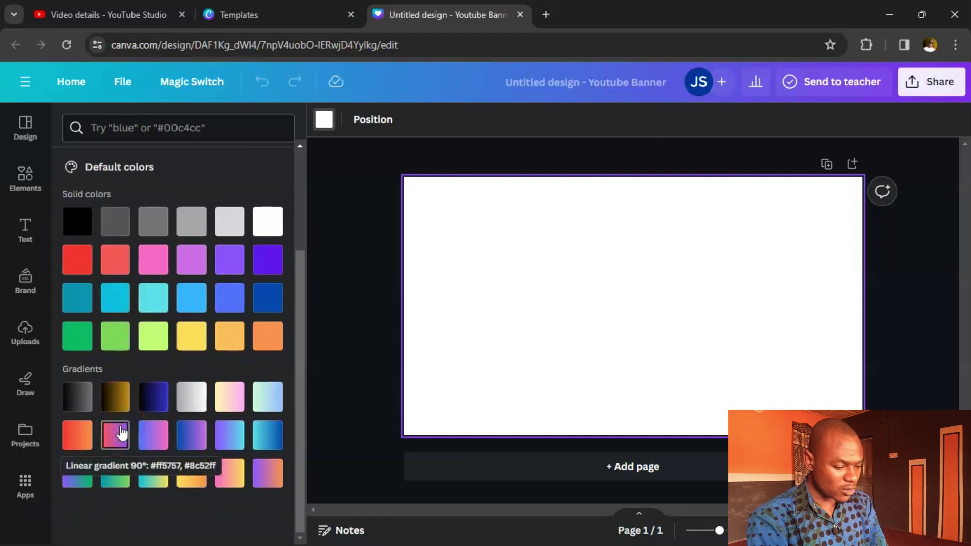
scroll(122, 433, "up", 3)
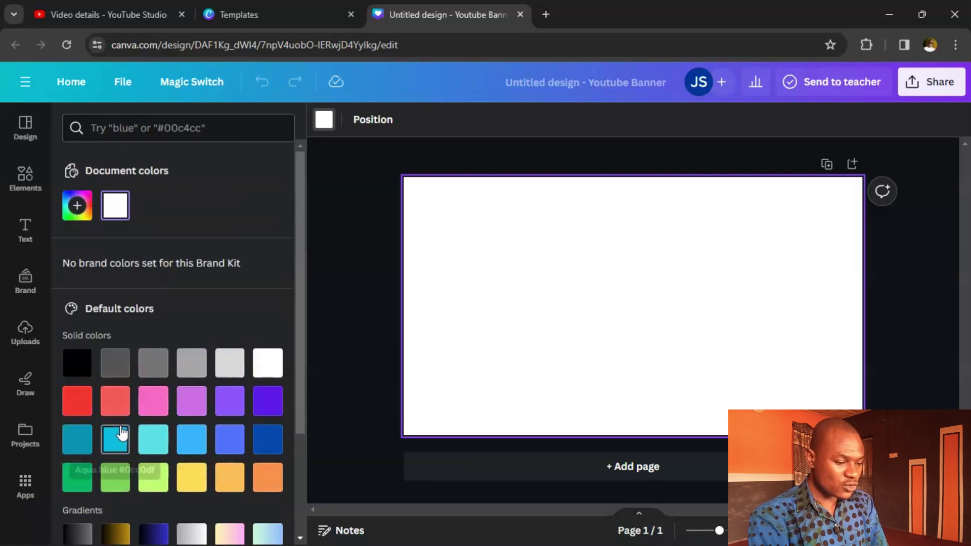
left_click(77, 206)
left_click(178, 382)
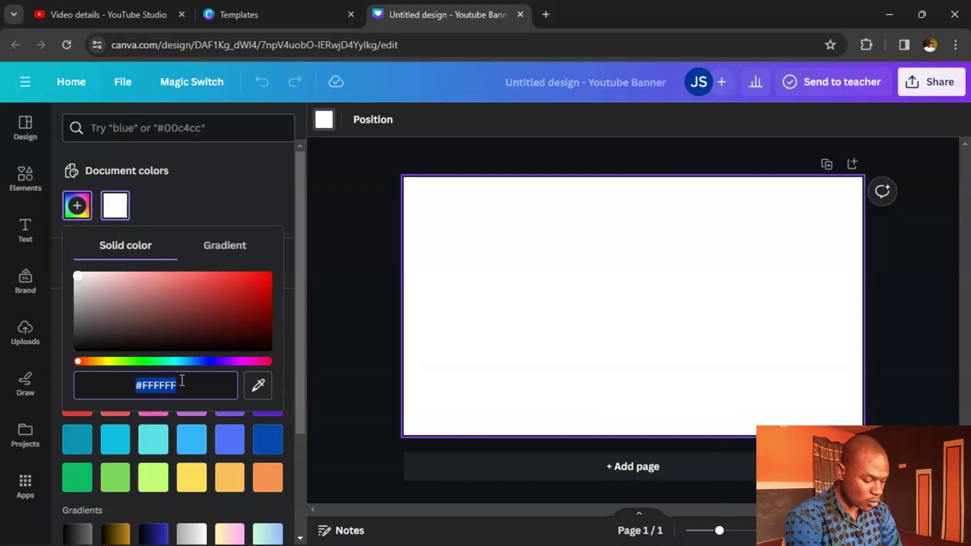
type("#FFD")
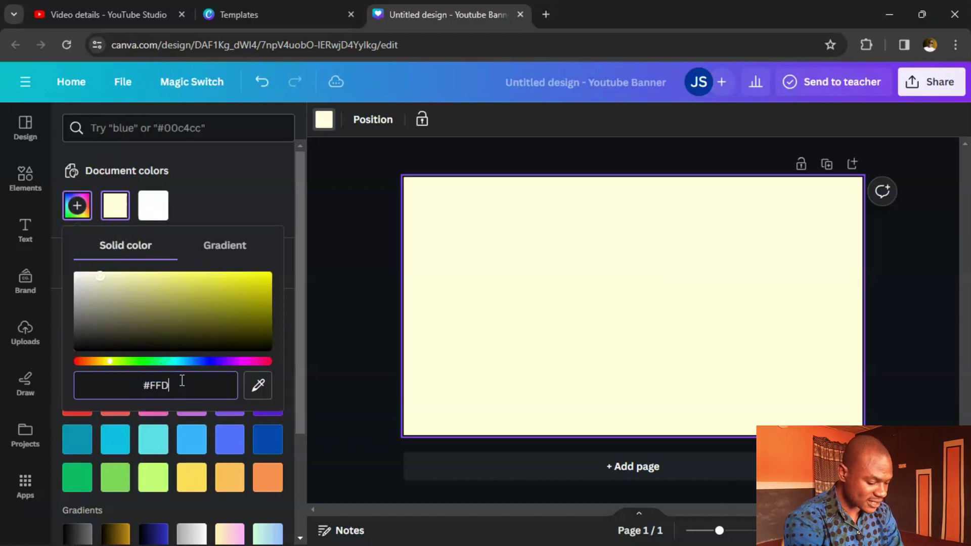
type("700")
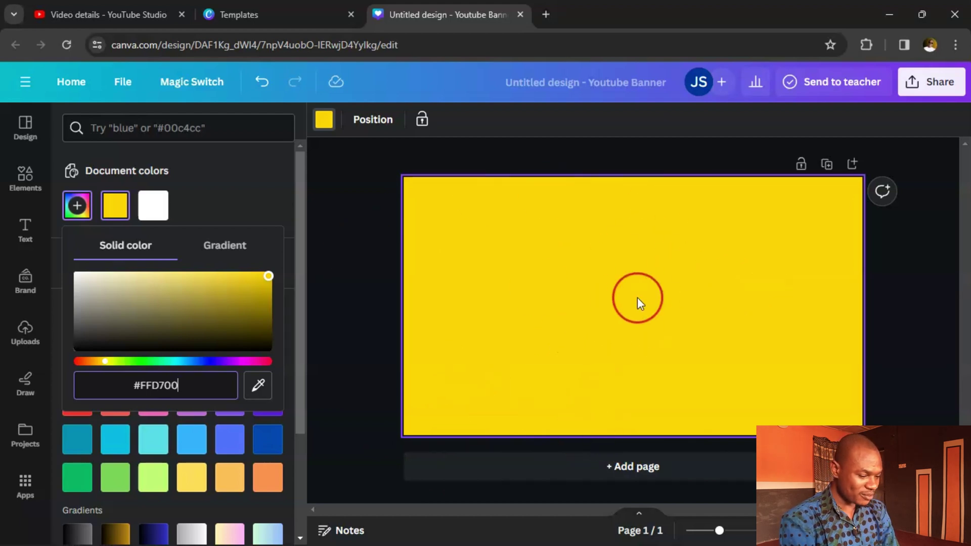
left_click(596, 305)
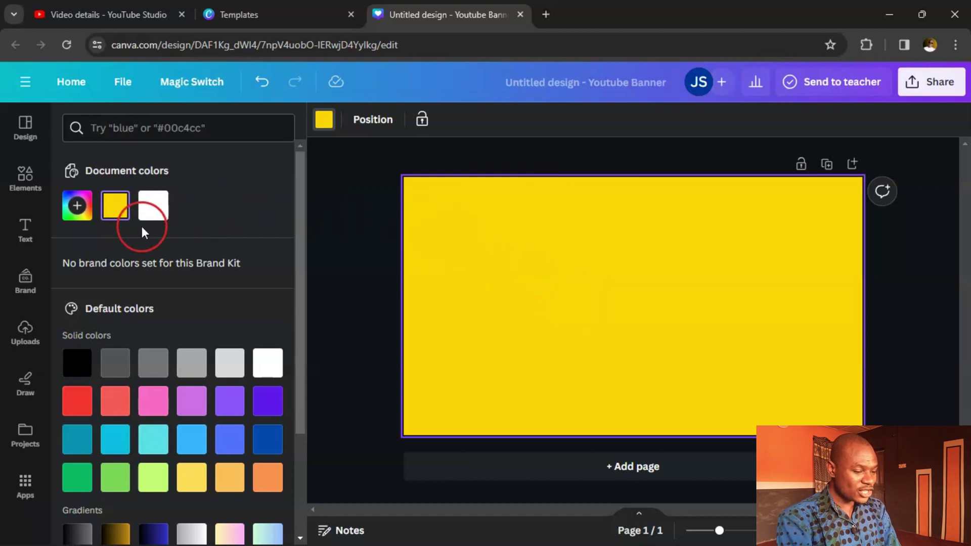
Add a heading to the banner with the text "ULTIMATEVID"
left_click(25, 231)
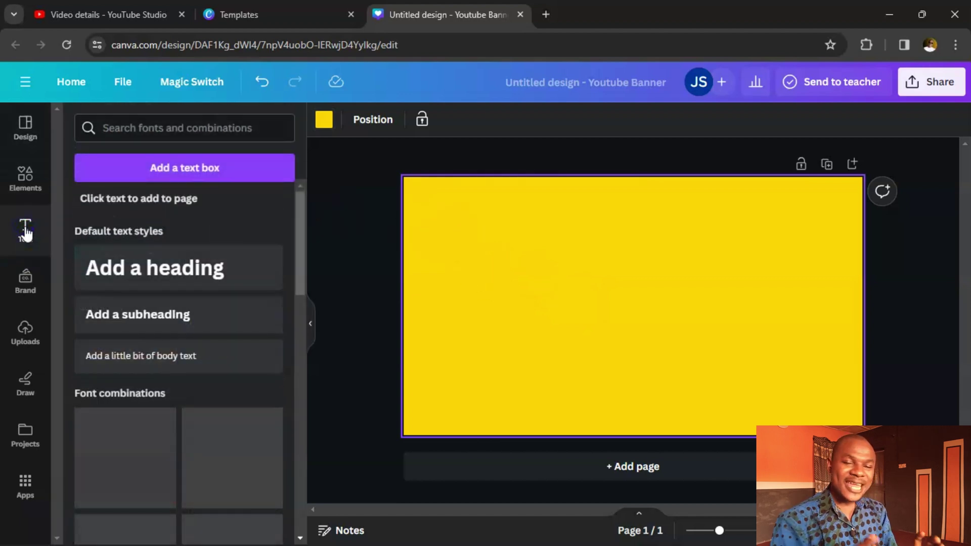
left_click(173, 277)
left_click(660, 299)
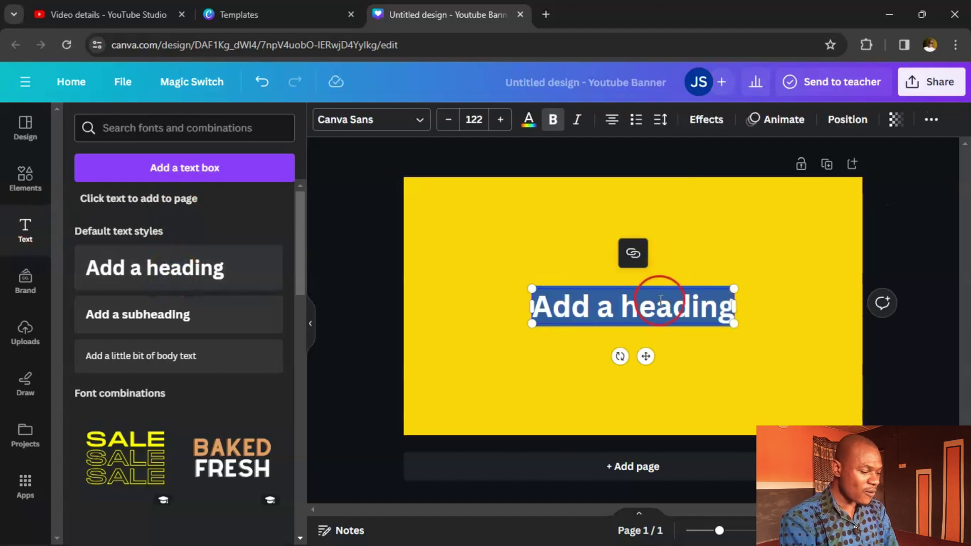
type("ULTIMATEVID")
left_click(835, 310)
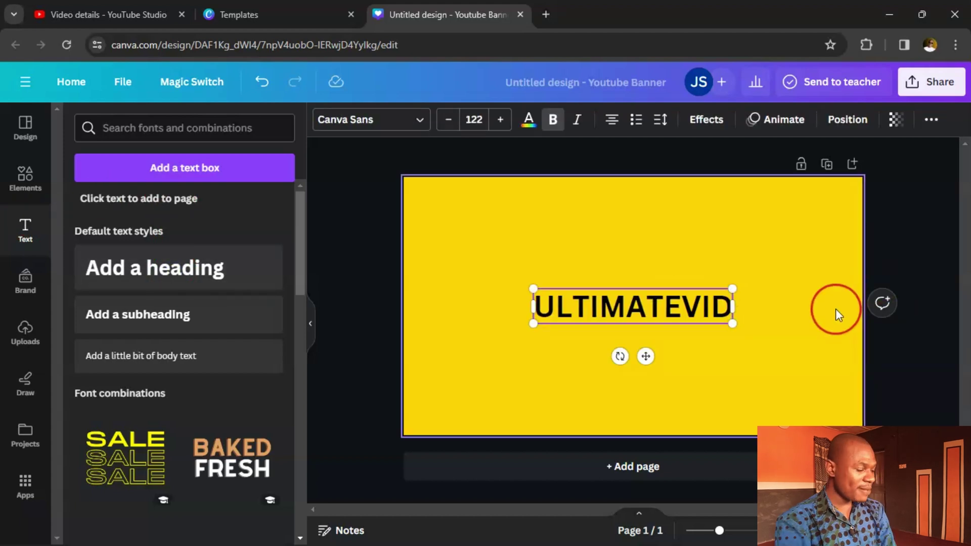
left_click(763, 321)
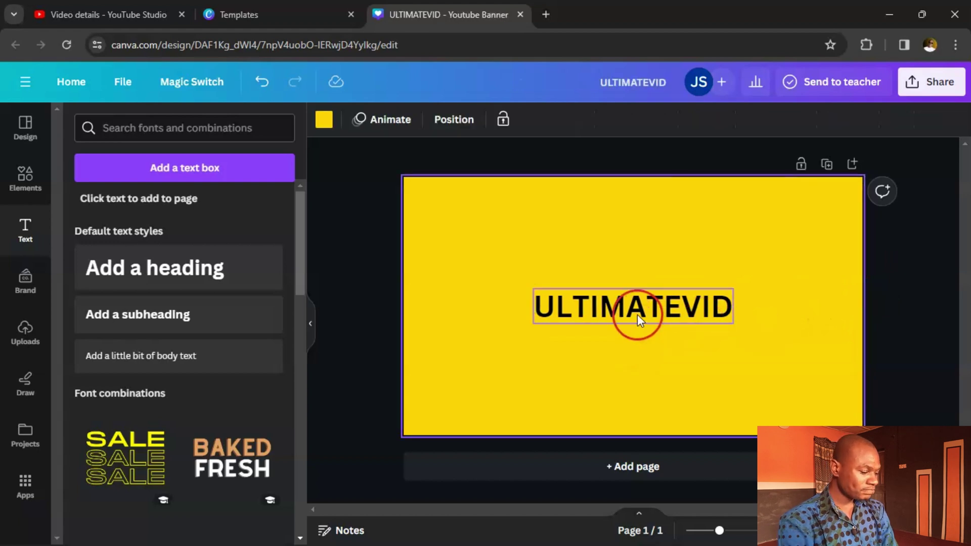
Move the ULTIMATEVID heading straight up into the upper part of the banner, keeping it horizontally centered
left_click_drag(638, 318, 633, 267)
left_click(678, 342)
left_click(707, 350)
left_click(707, 350)
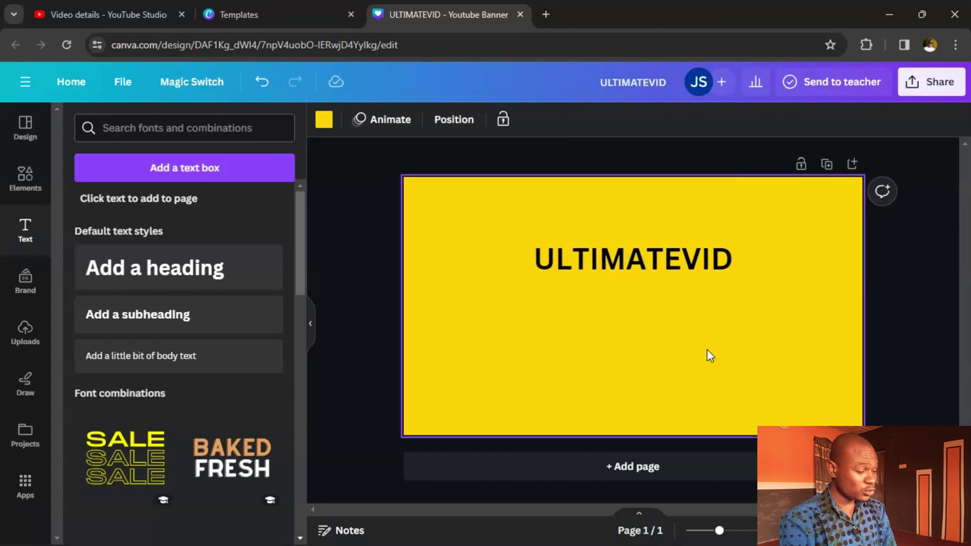
Add a subheading to the banner with the text "always delivering the best"
left_click(610, 298)
left_click(183, 314)
type("always delivering the best")
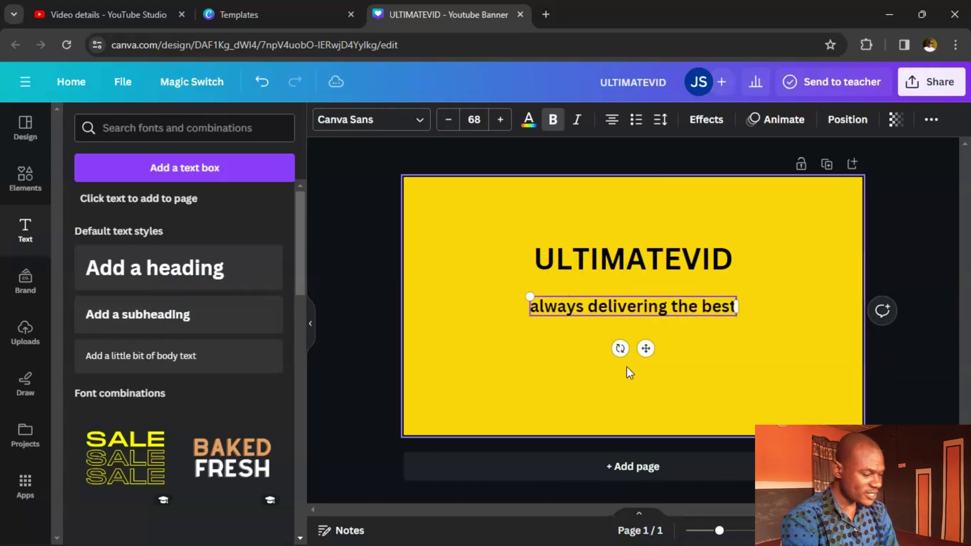
Set the text color of the ULTIMATEVID heading to the custom color #800080
left_click(668, 257)
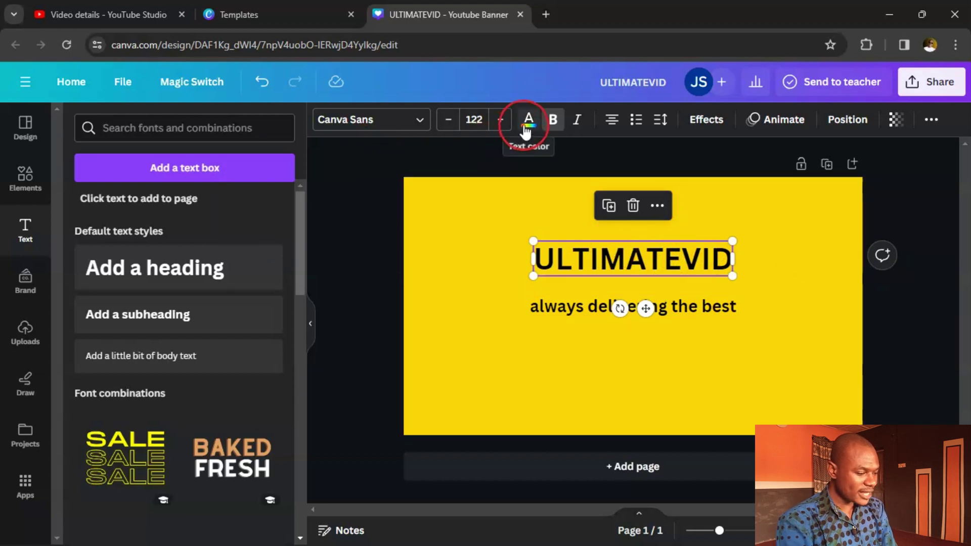
left_click(528, 120)
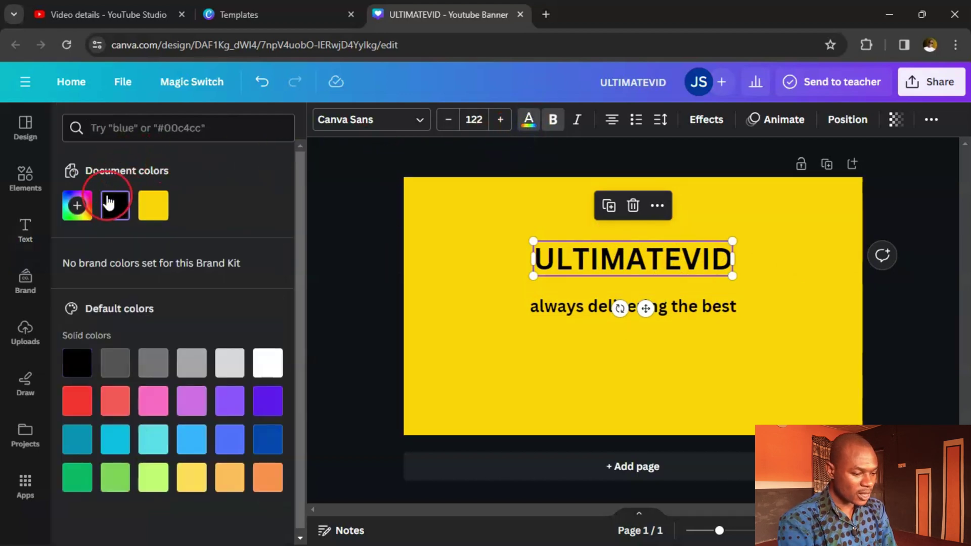
left_click(77, 205)
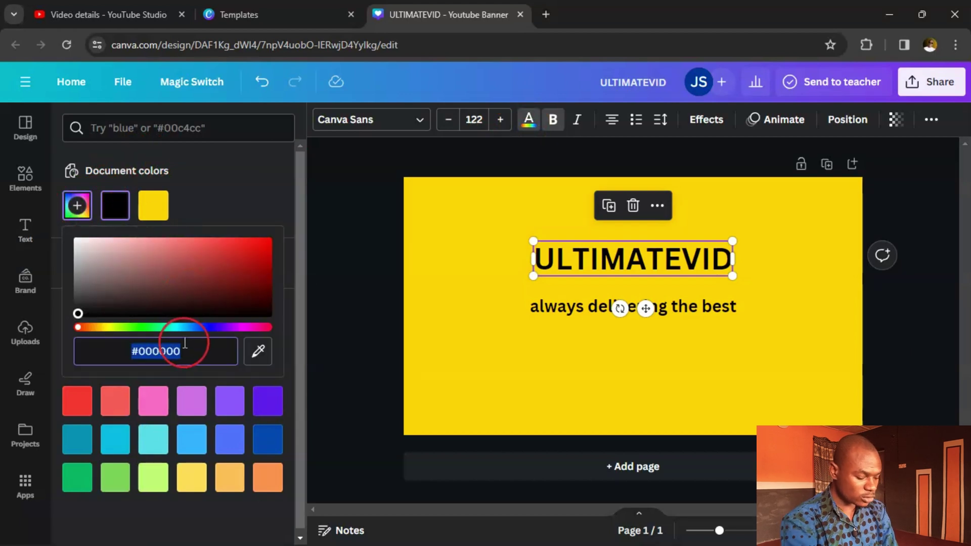
type("#800080")
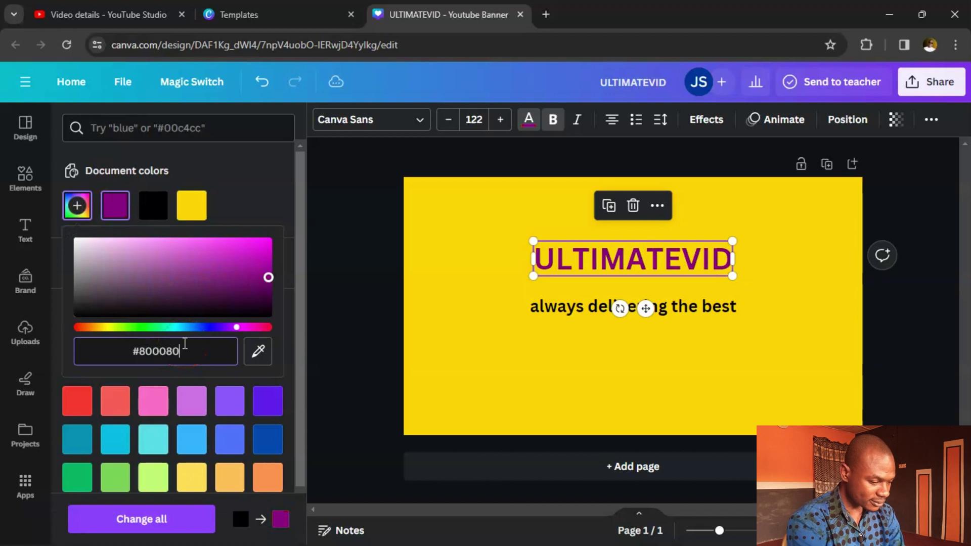
Recolor the tagline "always delivering the best" with the same purple document color as the heading
left_click(576, 310)
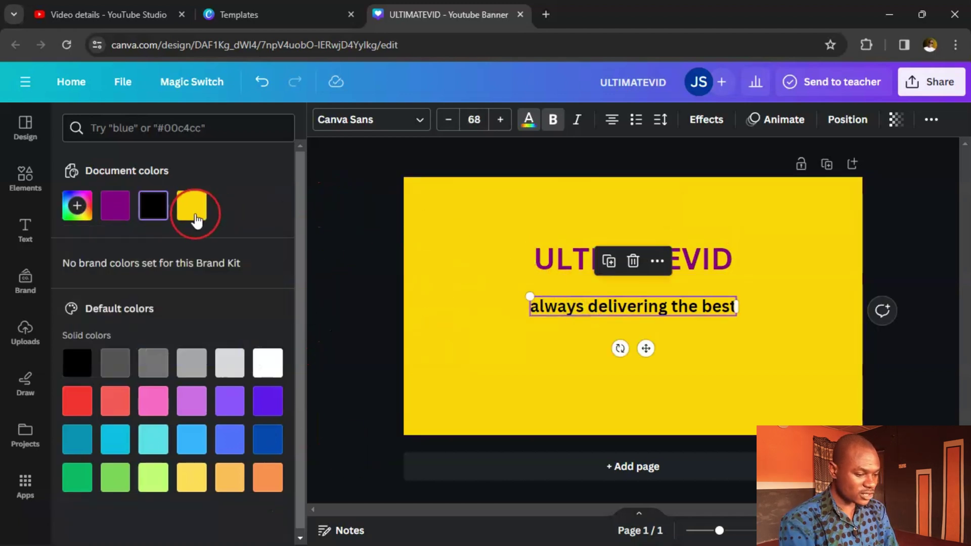
left_click(808, 361)
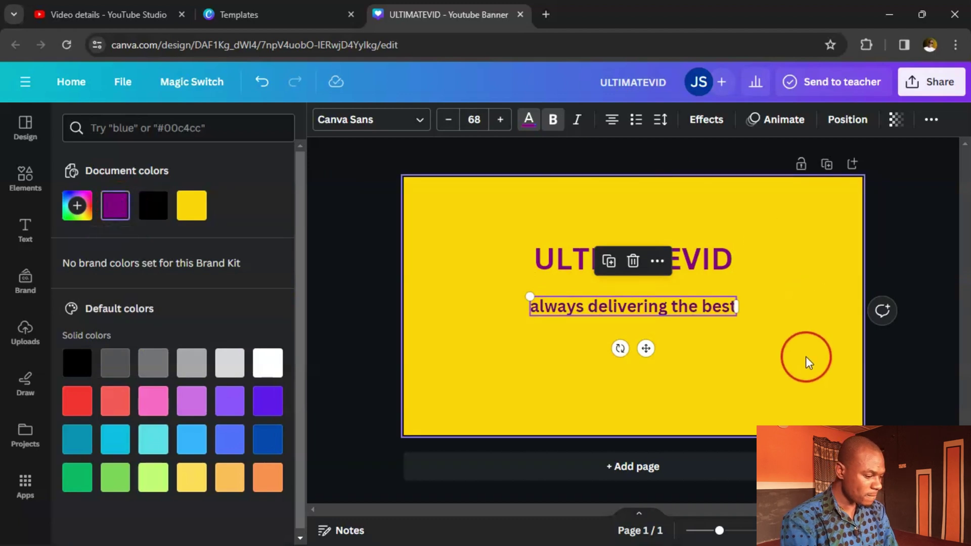
left_click(773, 346)
Change the font of the ULTIMATEVID heading to Impact
left_click(626, 259)
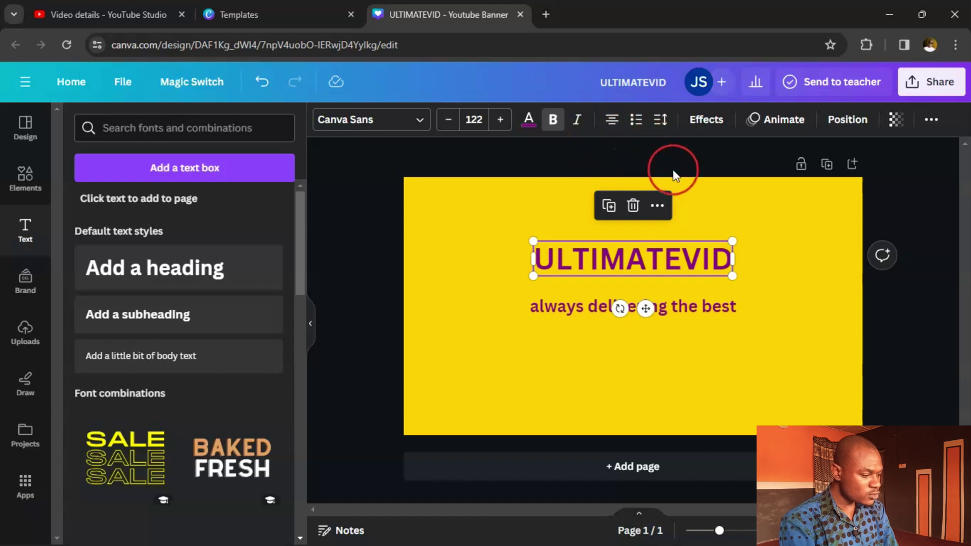
left_click(420, 119)
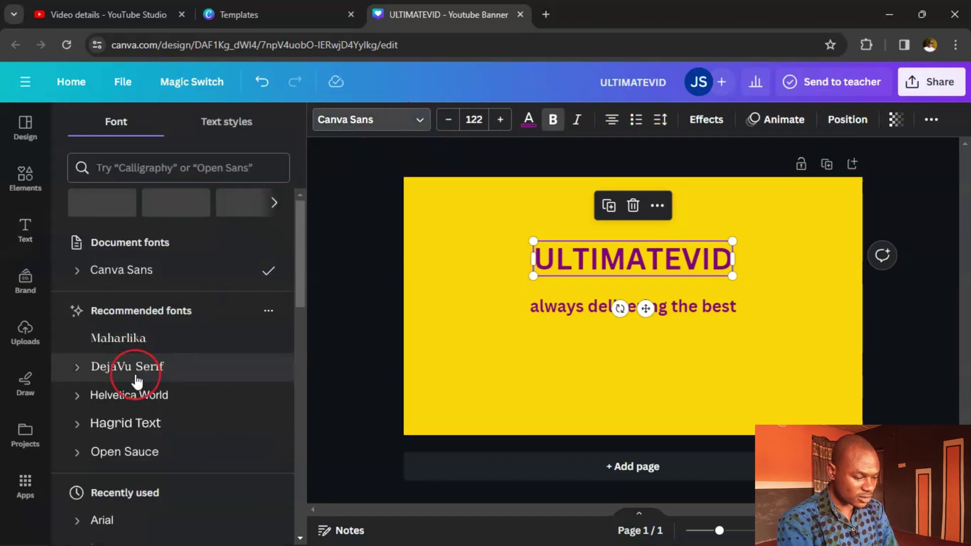
scroll(137, 374, "down", 5)
scroll(137, 382, "down", 1)
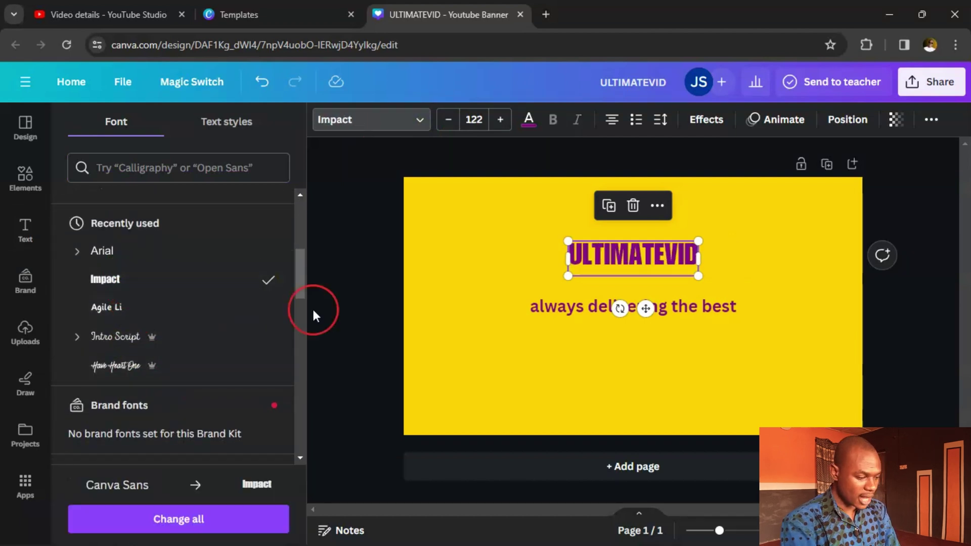
Change the font of the tagline "always delivering the best" to Buffalo
left_click(565, 310)
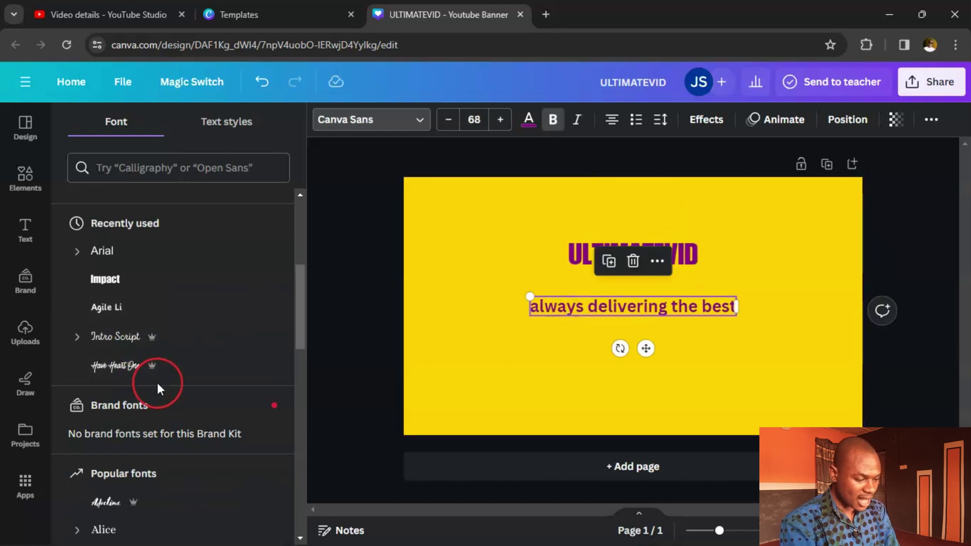
scroll(154, 388, "down", 10)
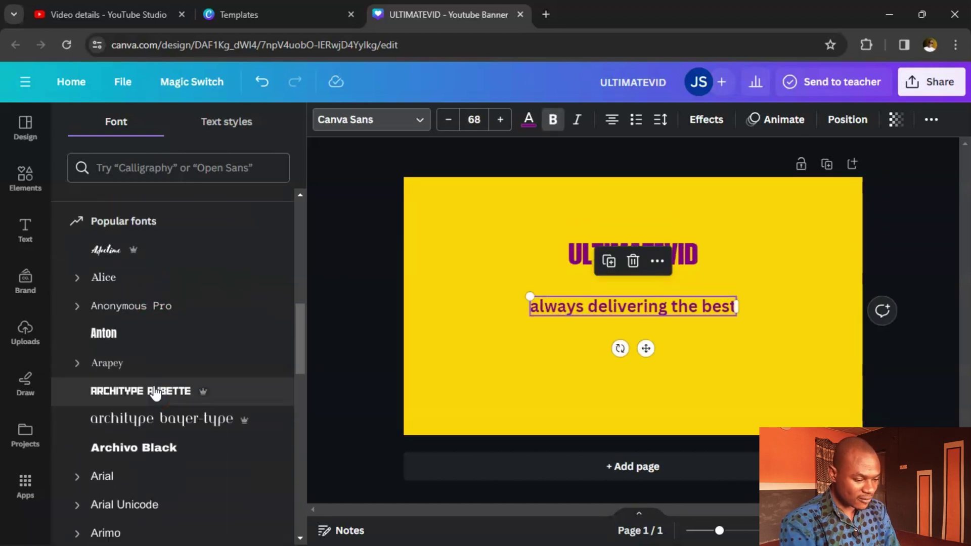
scroll(156, 391, "down", 8)
left_click(152, 257)
Enlarge the tagline until it is wider than the heading and center it horizontally just beneath ULTIMATEVID
left_click_drag(572, 296, 484, 268)
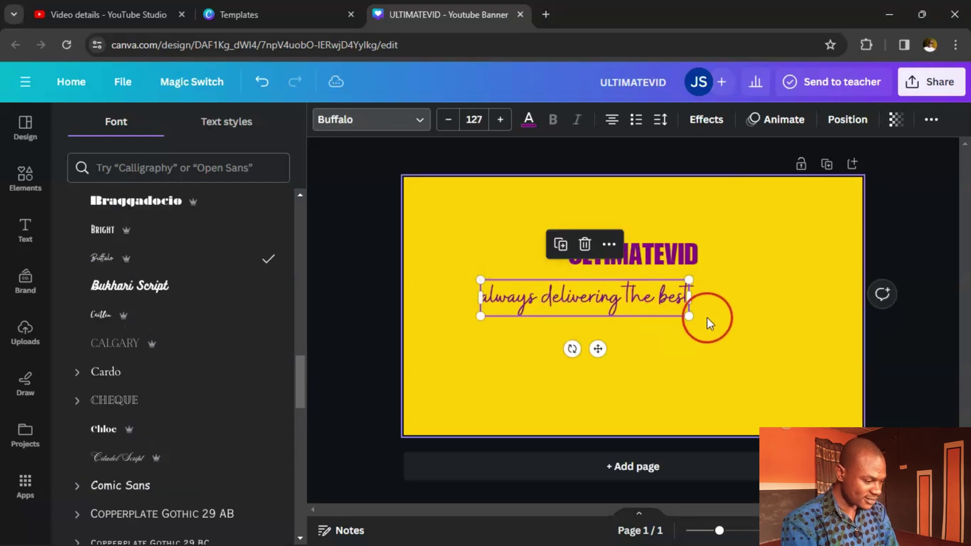
left_click_drag(688, 316, 754, 337)
mouse_move(642, 296)
left_mouse_down()
mouse_move(651, 239)
mouse_move(639, 298)
mouse_move(658, 288)
mouse_move(613, 297)
mouse_move(632, 303)
left_mouse_up()
Enlarge the ULTIMATEVID heading to font size 175 and center it horizontally just above the tagline
left_click(632, 253)
left_click_drag(698, 242, 755, 215)
left_click_drag(713, 243, 684, 244)
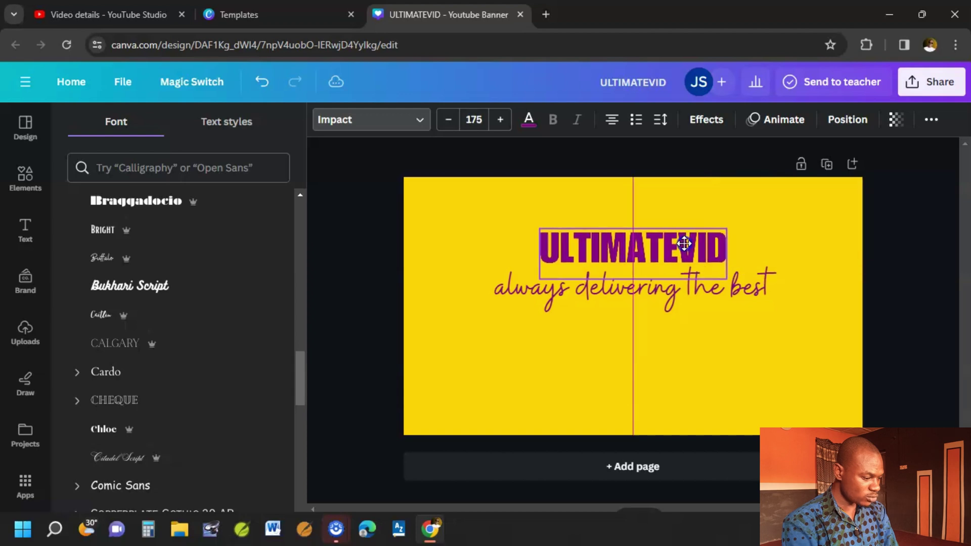
left_click(731, 404)
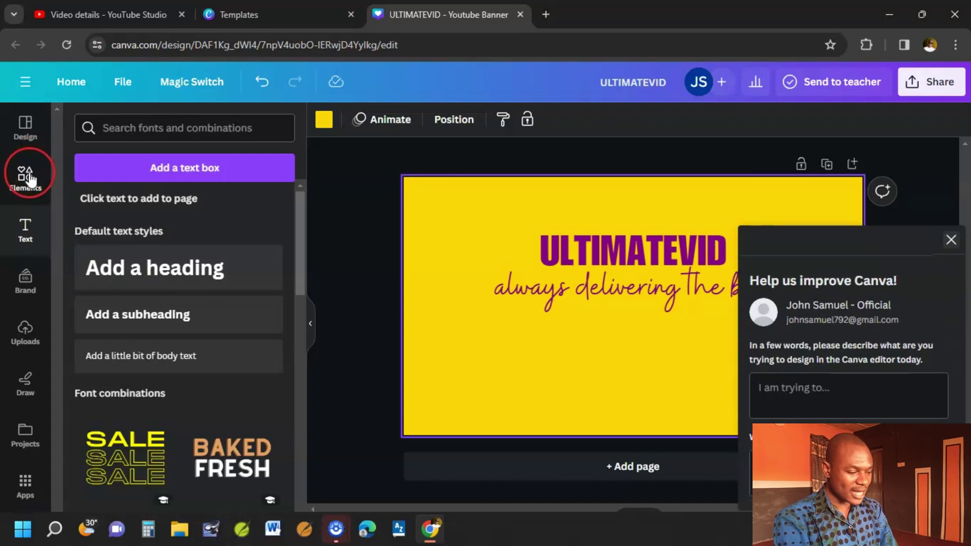
Dismiss the feedback survey, search the elements for "subscribe" and add the red SUBSCRIBE graphic with bell and thumbs-up icons
left_click(951, 240)
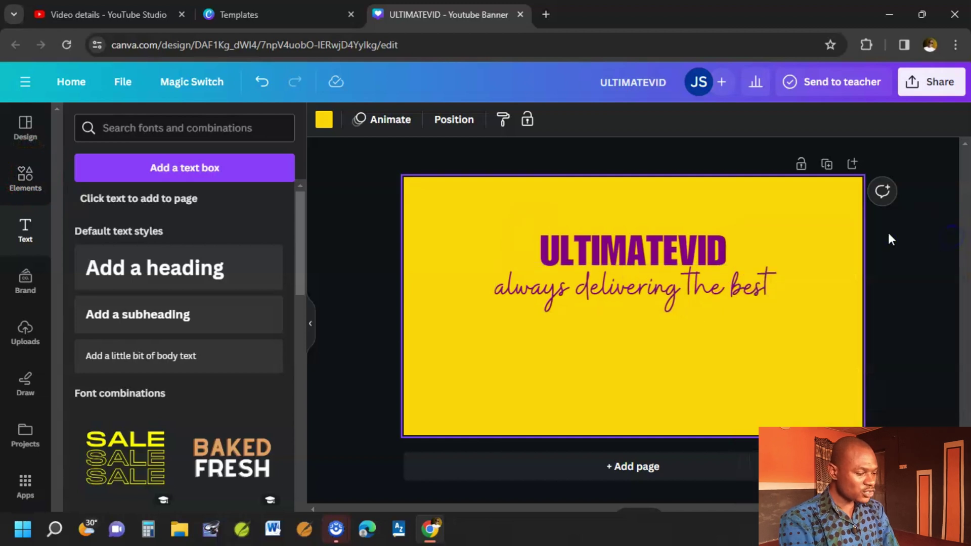
left_click(26, 178)
left_click(138, 126)
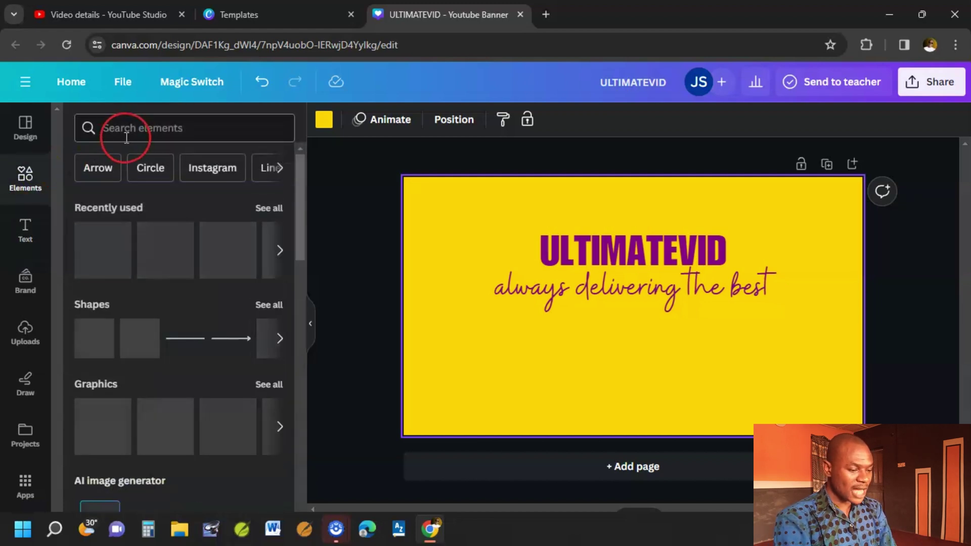
left_click(140, 127)
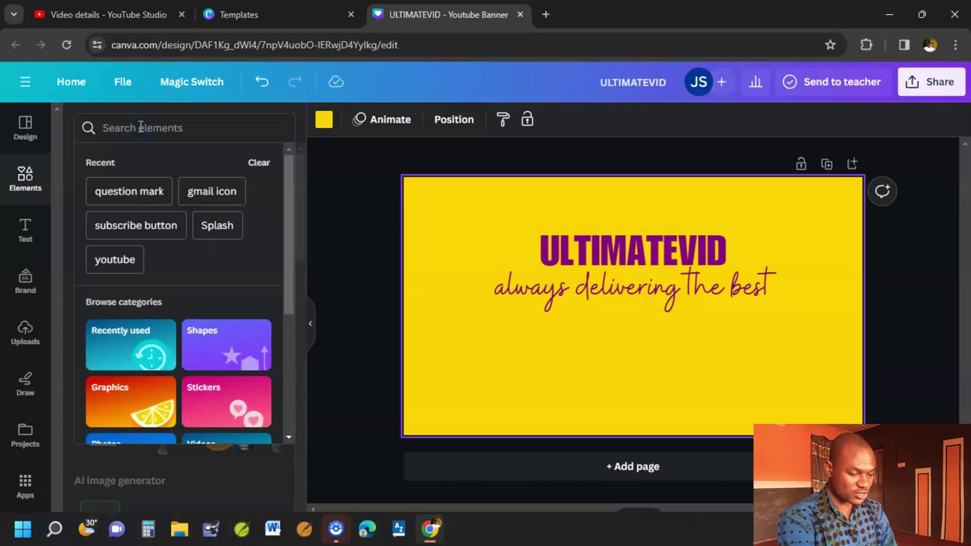
type("subscribe")
key("Return")
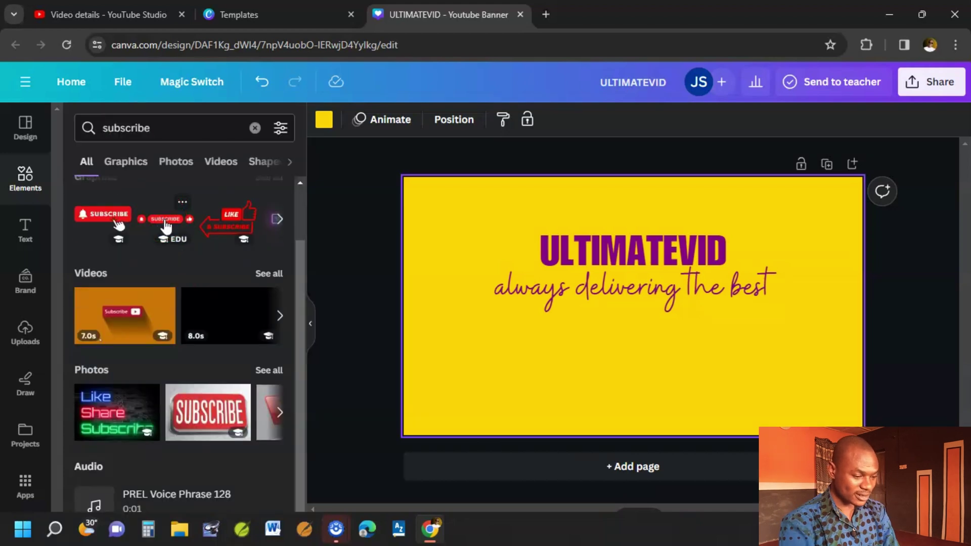
left_click(165, 221)
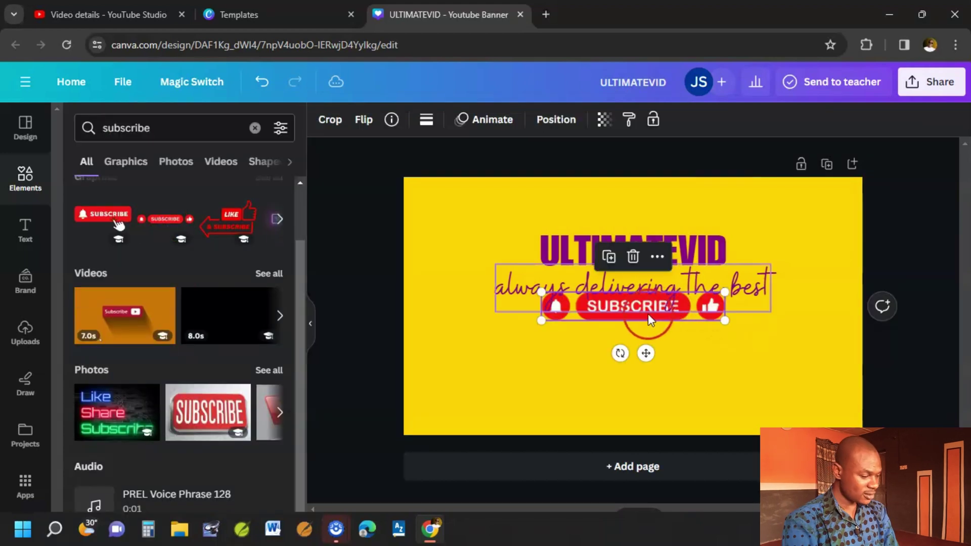
Move the SUBSCRIBE graphic straight down so it sits centered just below the tagline
left_click(638, 352)
left_click_drag(677, 310, 677, 335)
left_click(702, 368)
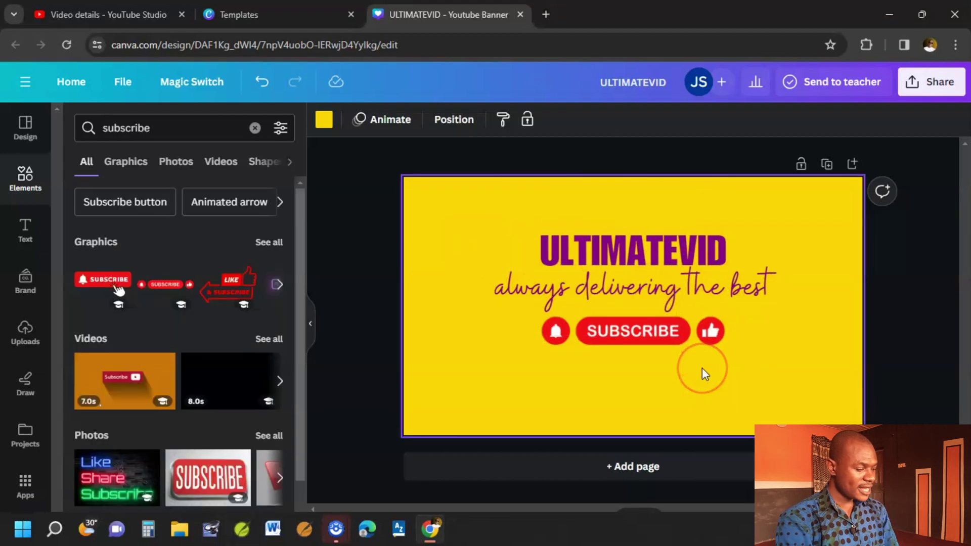
left_click(463, 290)
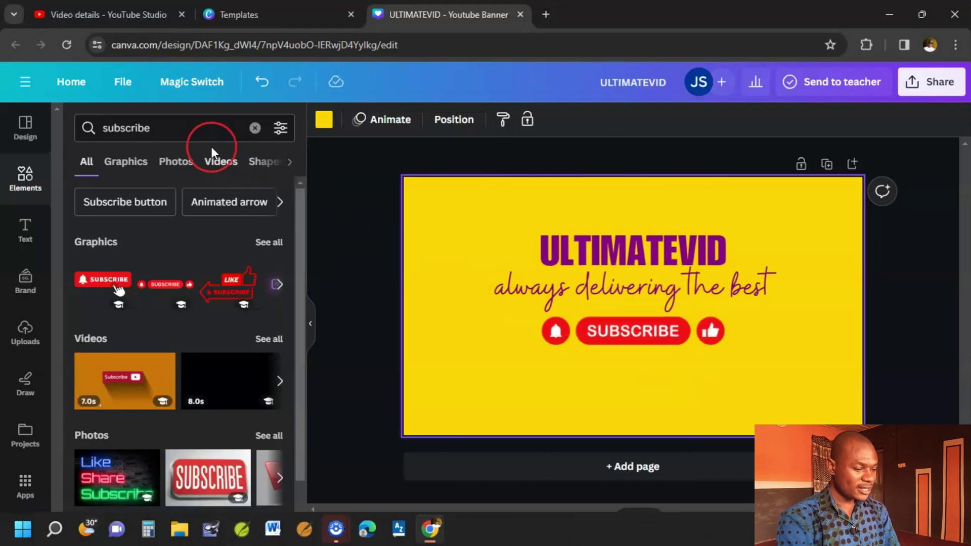
Search the elements for "arrow animate" and add the animated white mouse-cursor graphic to the banner
left_click(65, 153)
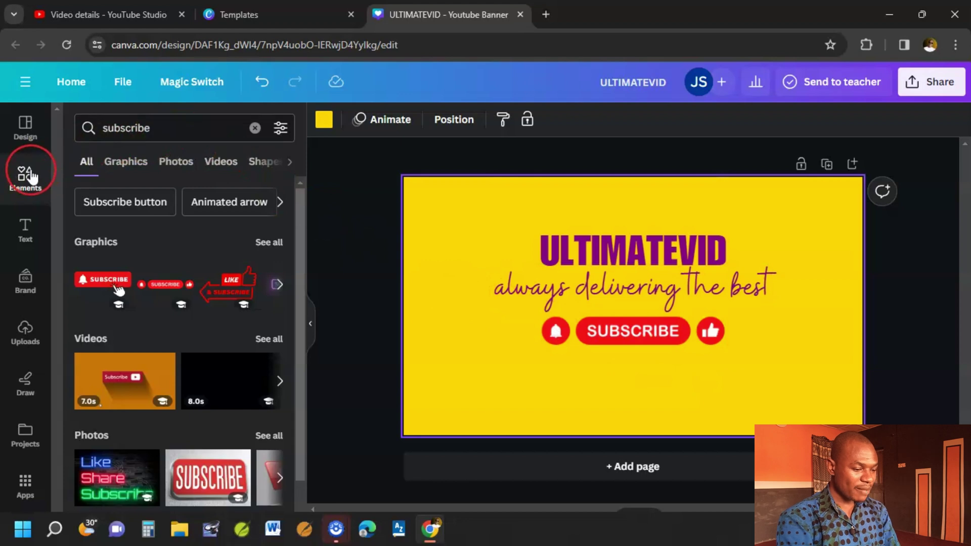
left_click(255, 128)
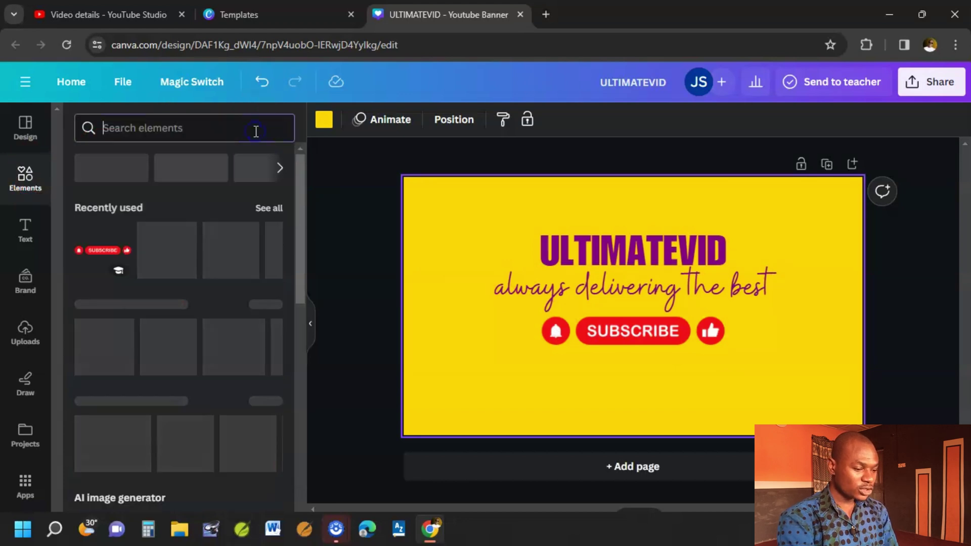
type("arrow animate")
key("Return")
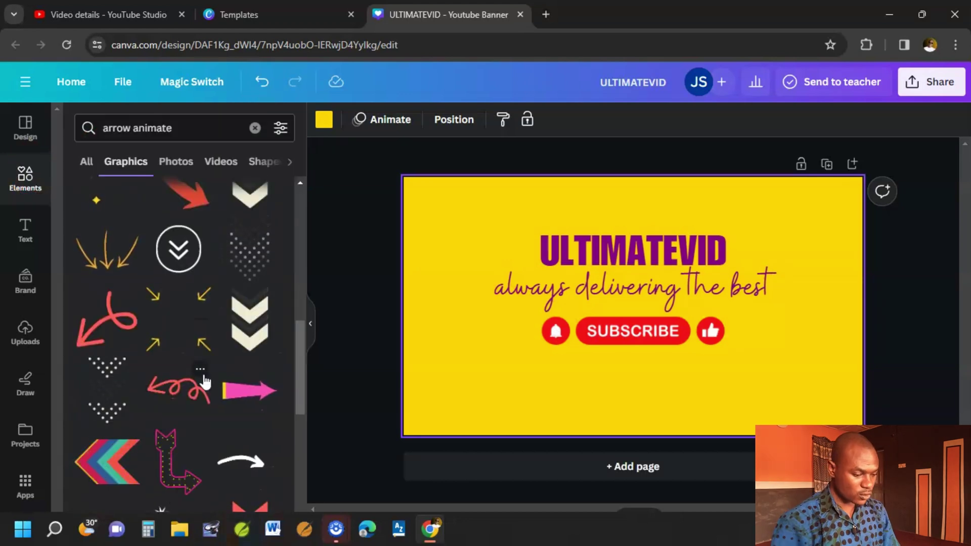
scroll(205, 381, "down", 3)
scroll(204, 382, "down", 4)
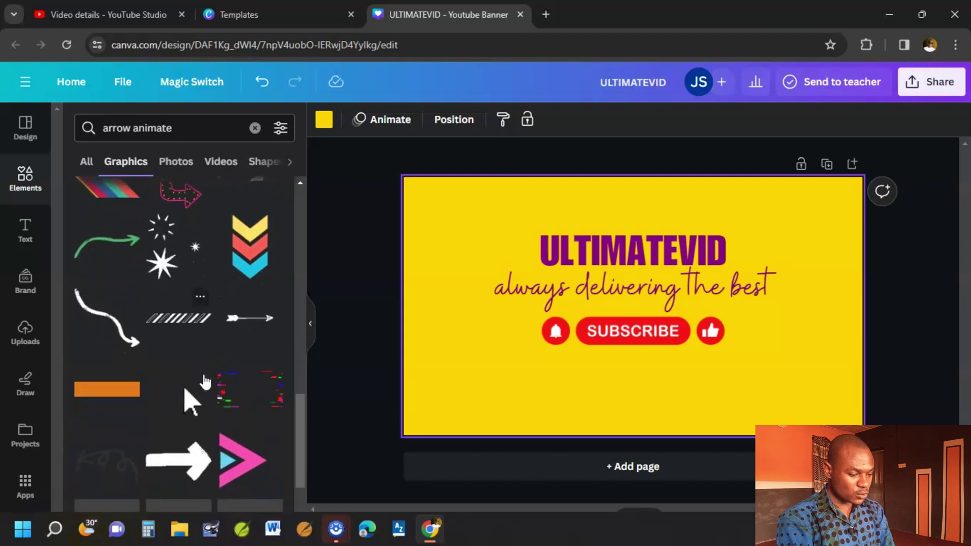
scroll(205, 382, "down", 1)
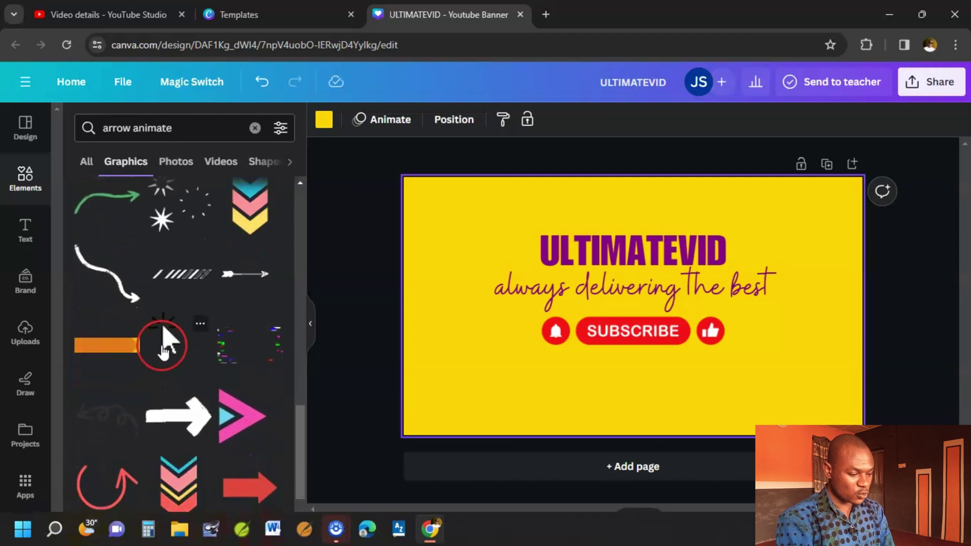
left_click(170, 343)
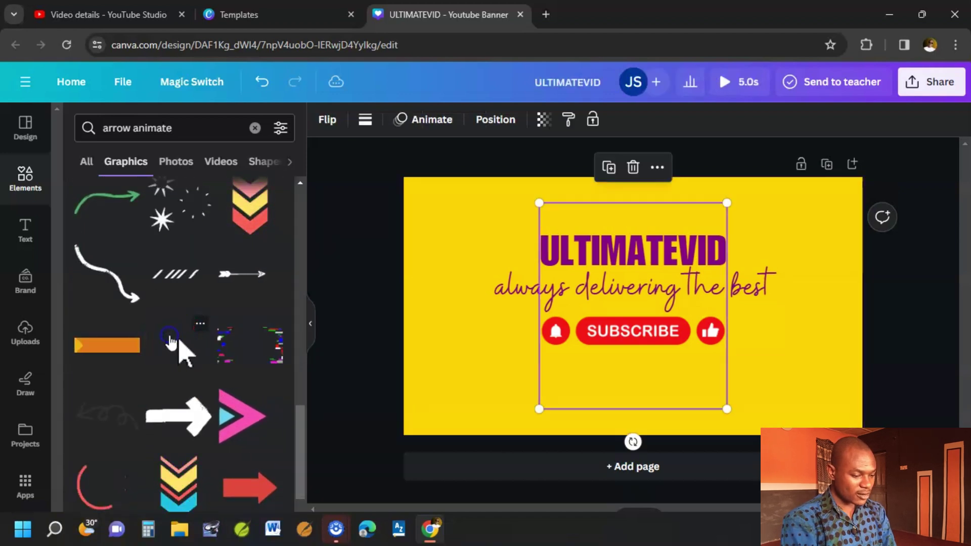
Shrink the animated cursor graphic, rotate it to point up and to the right, and place it just below the SUBSCRIBE graphic
left_click_drag(715, 192, 550, 328)
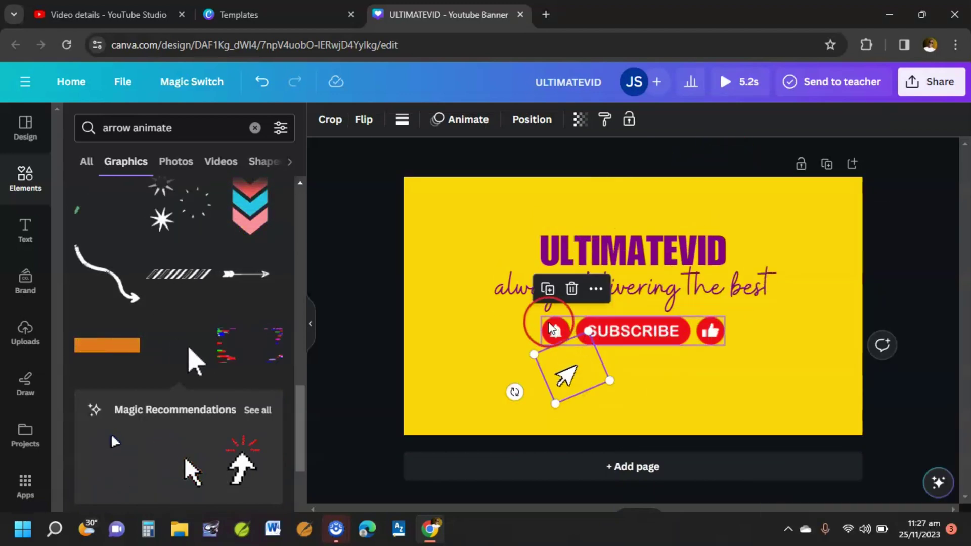
left_click(514, 394)
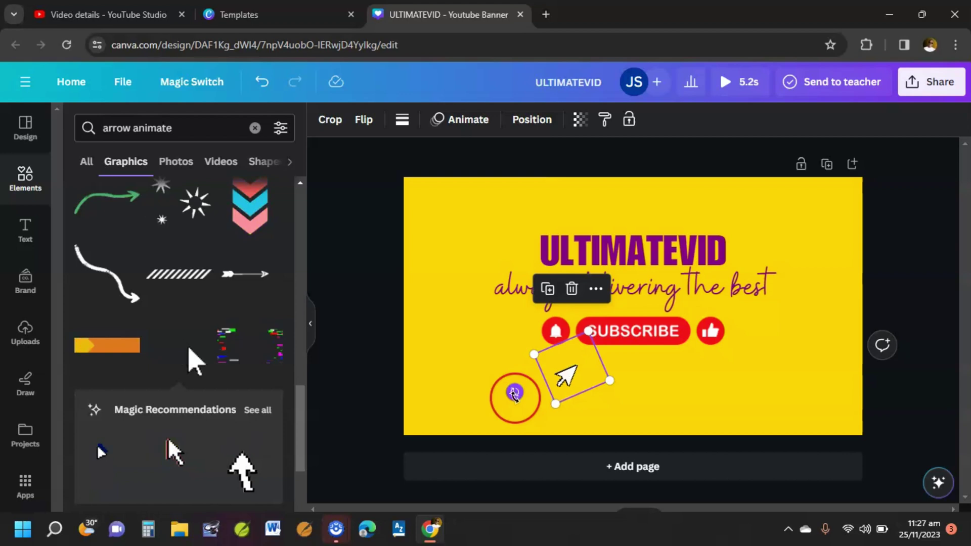
left_click(515, 393)
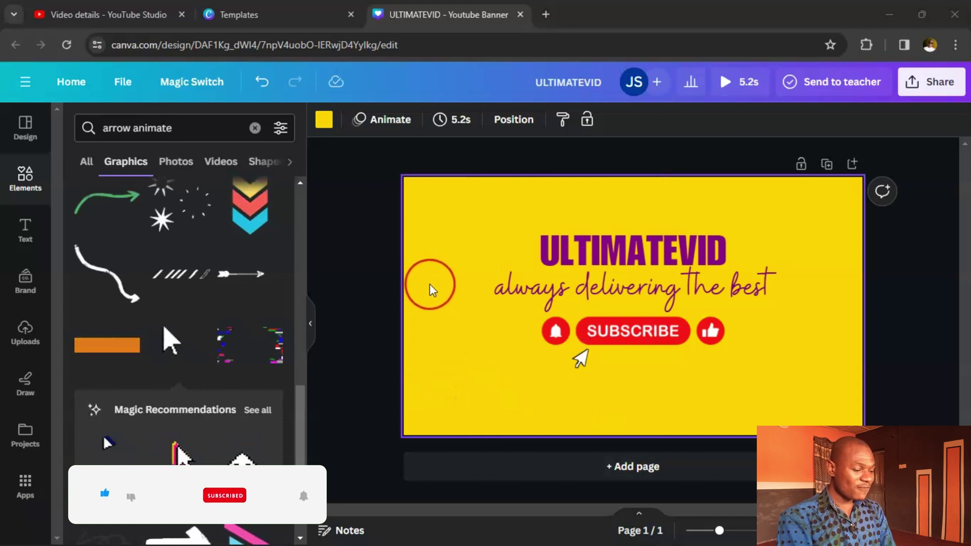
Preview the page animations and apply the Simple combination to the banner's first page
left_click(310, 323)
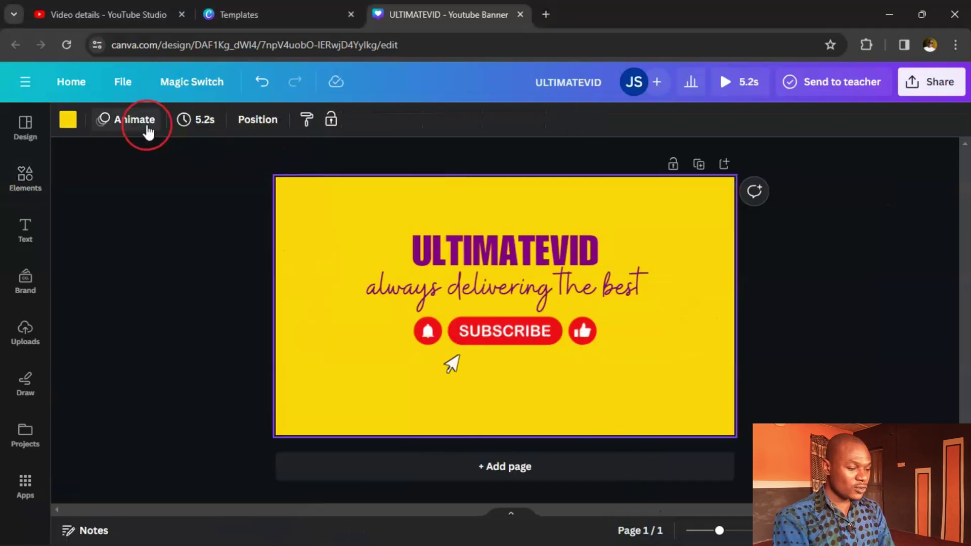
left_click(141, 121)
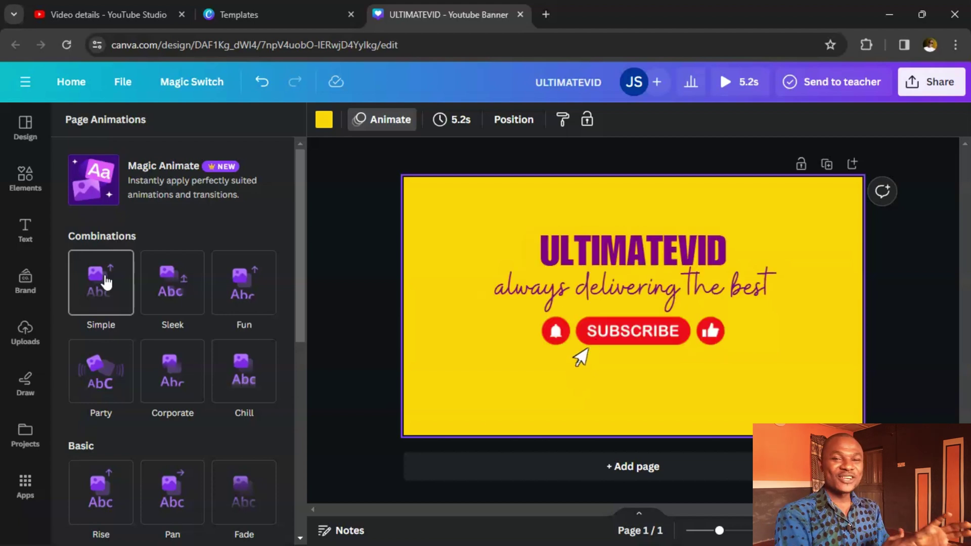
left_click(180, 278)
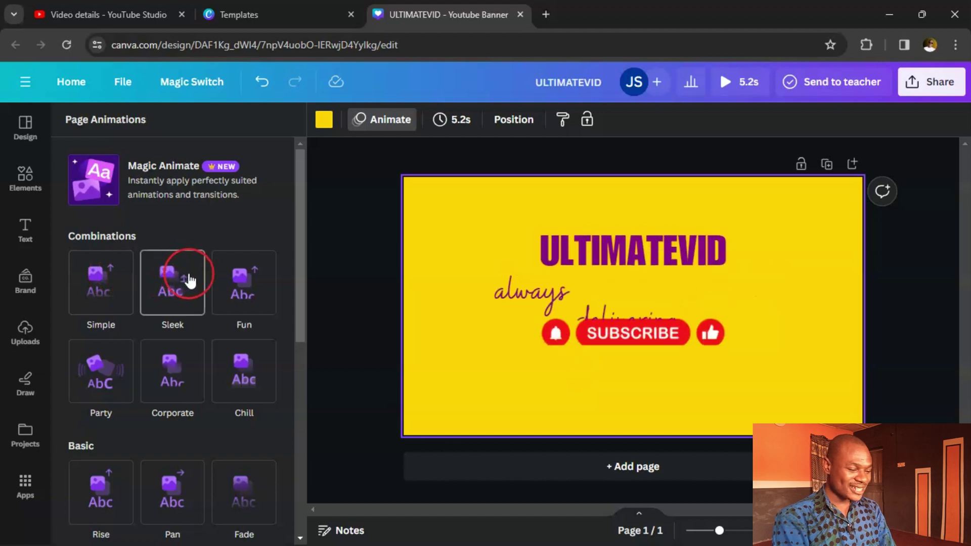
left_click(235, 284)
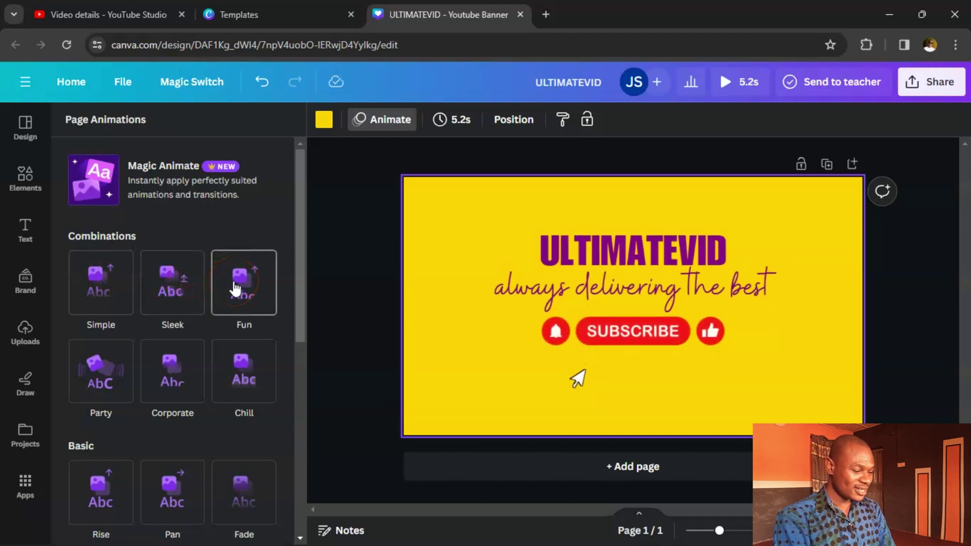
left_click(165, 326)
left_click(87, 324)
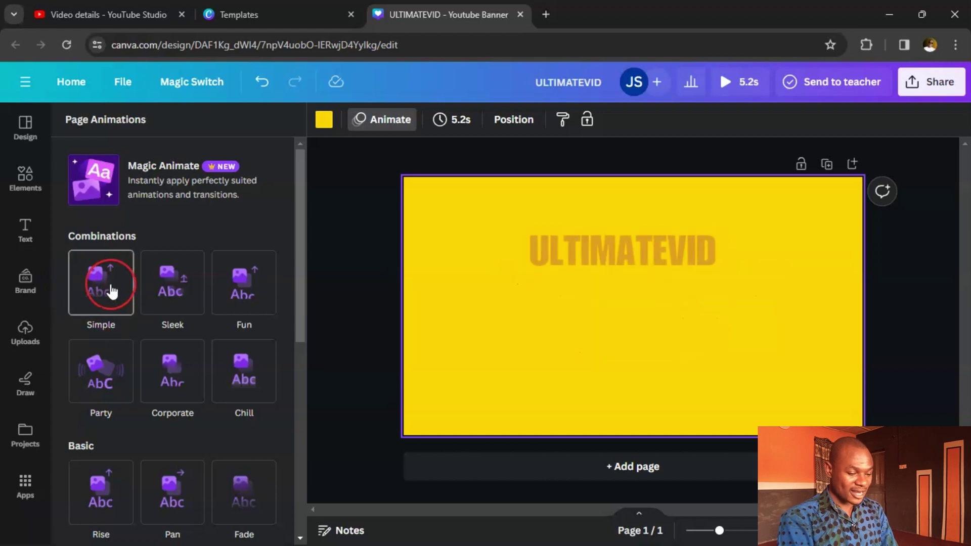
left_click(111, 291)
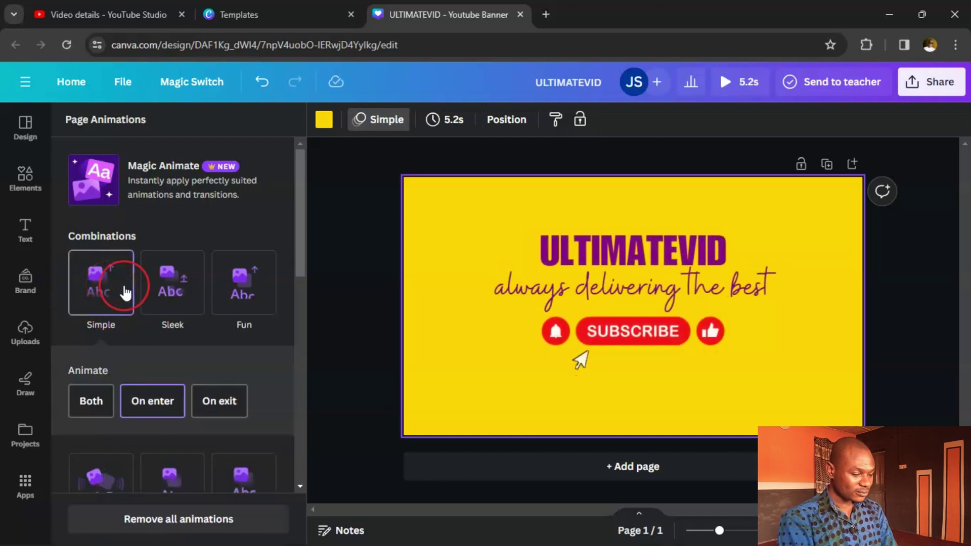
left_click(85, 403)
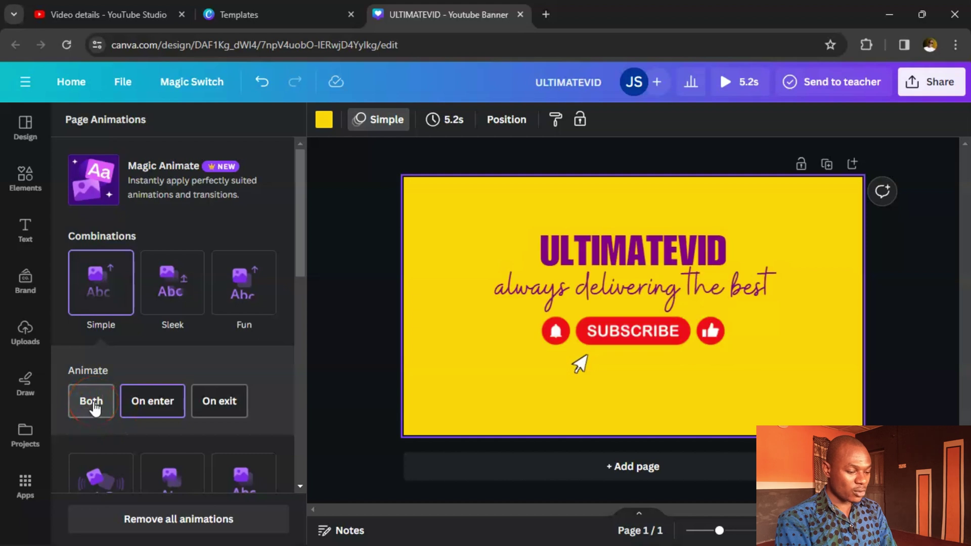
left_click(656, 349)
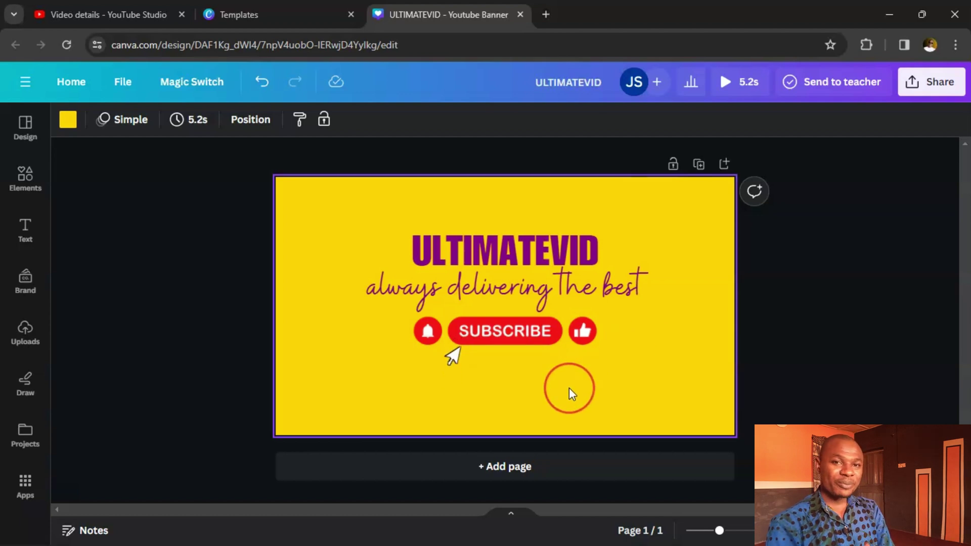
Add a second page, then search the elements for "circle" and add the solid circle shape to it
left_click(505, 468)
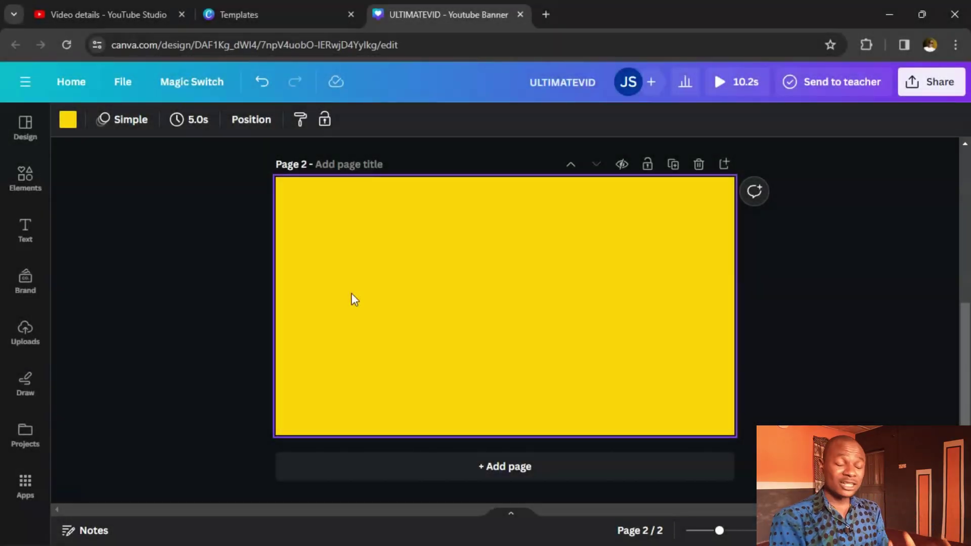
left_click(30, 187)
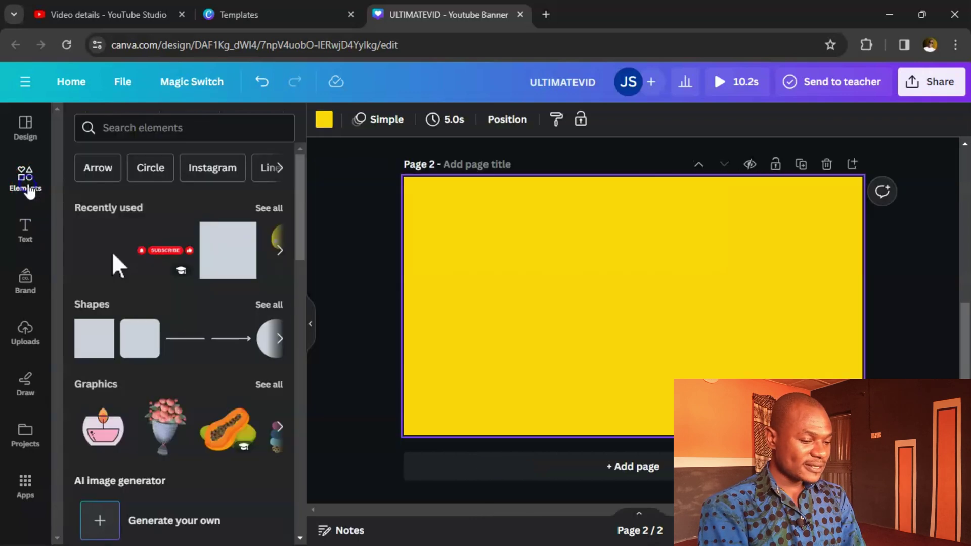
left_click(166, 128)
type("circle")
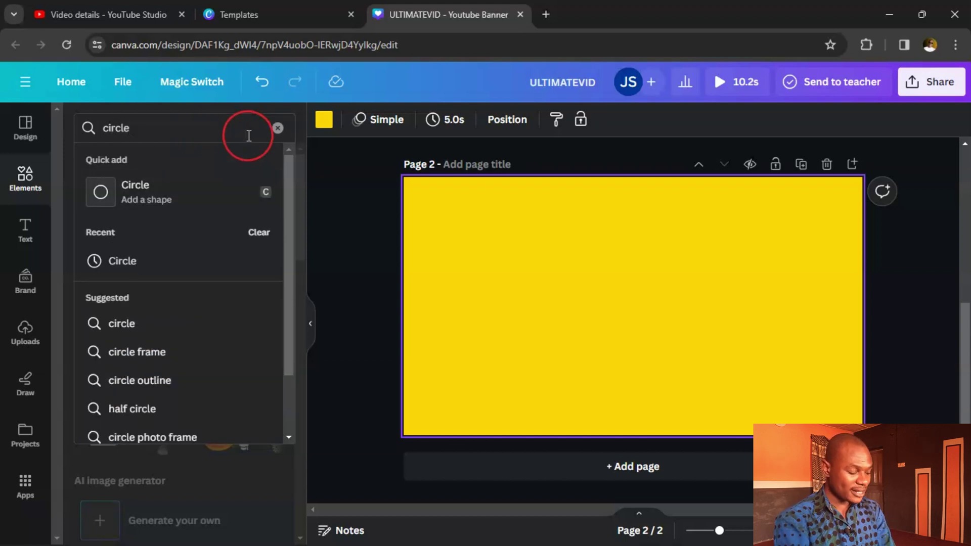
key("Return")
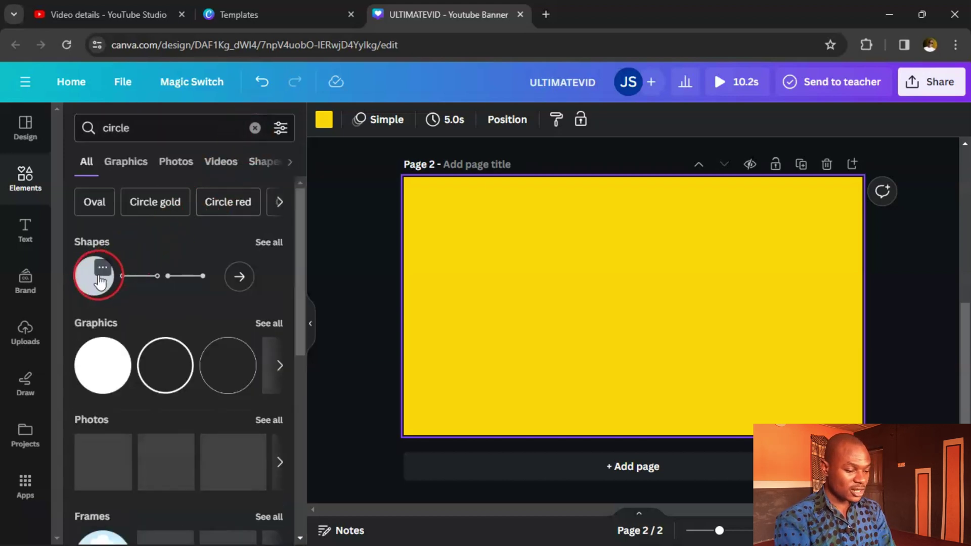
left_click(95, 288)
Shrink the purple circle near the left edge of page 2 and stack a duplicate of it directly below
left_click_drag(672, 267, 630, 305)
left_click_drag(614, 337, 448, 296)
left_click(560, 280)
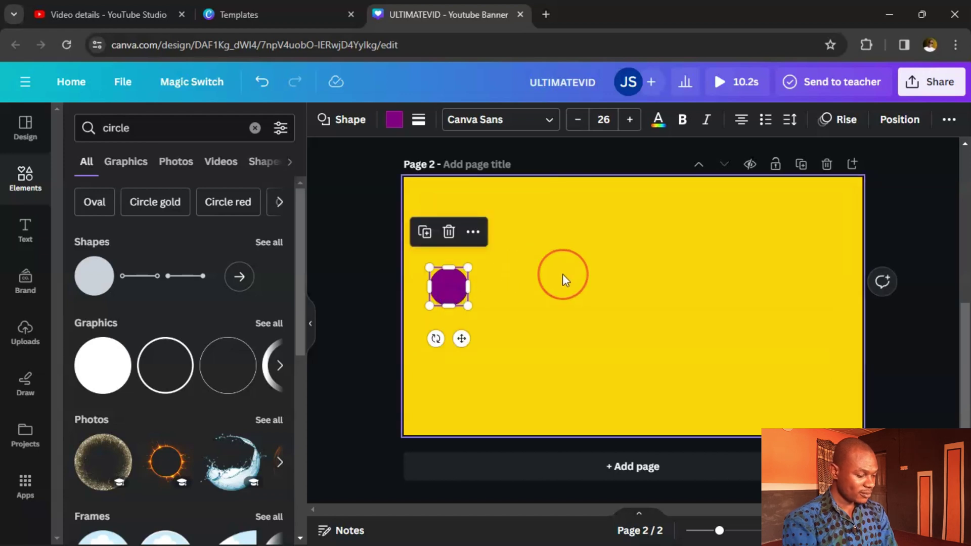
left_click(424, 232)
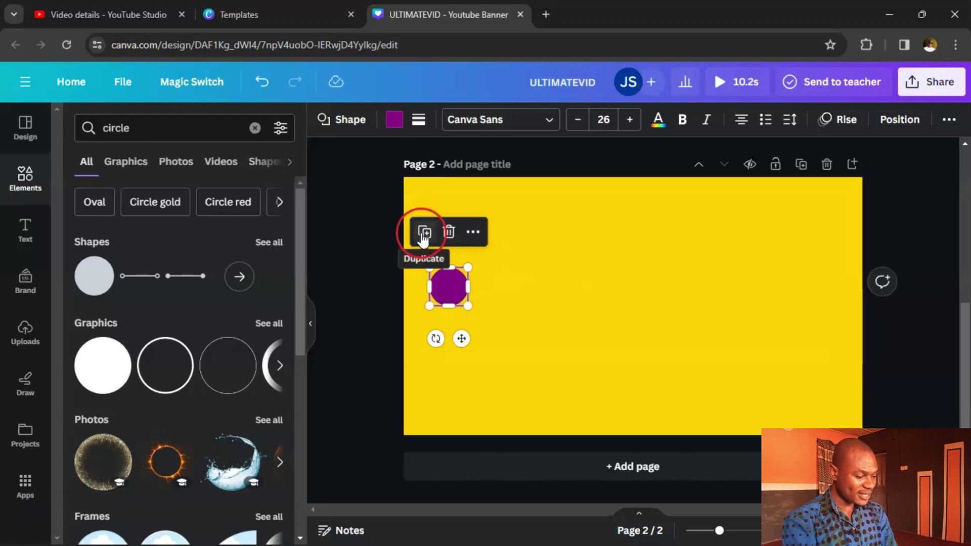
left_click(570, 309)
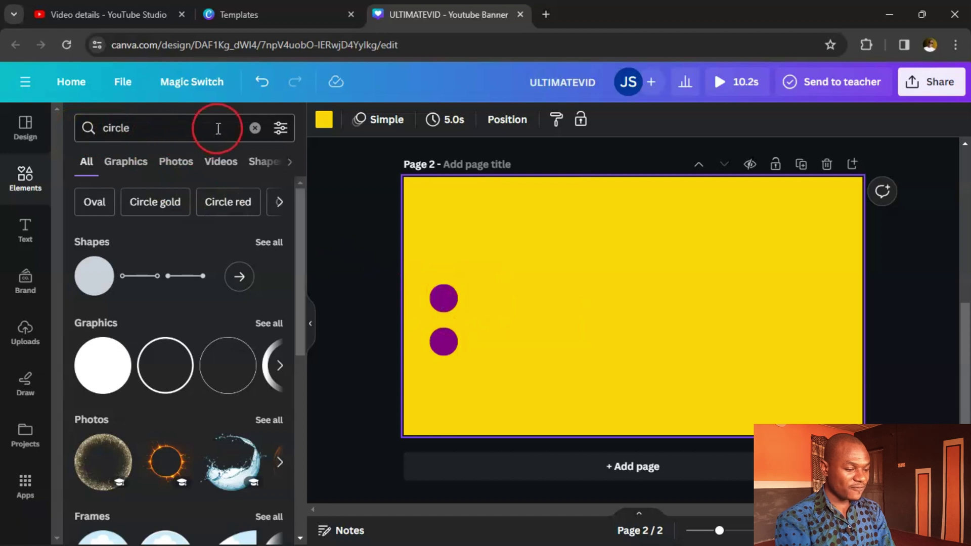
Add the round blue Facebook icon from a "facebook logo" element search and fit it inside the upper purple circle
left_click(255, 128)
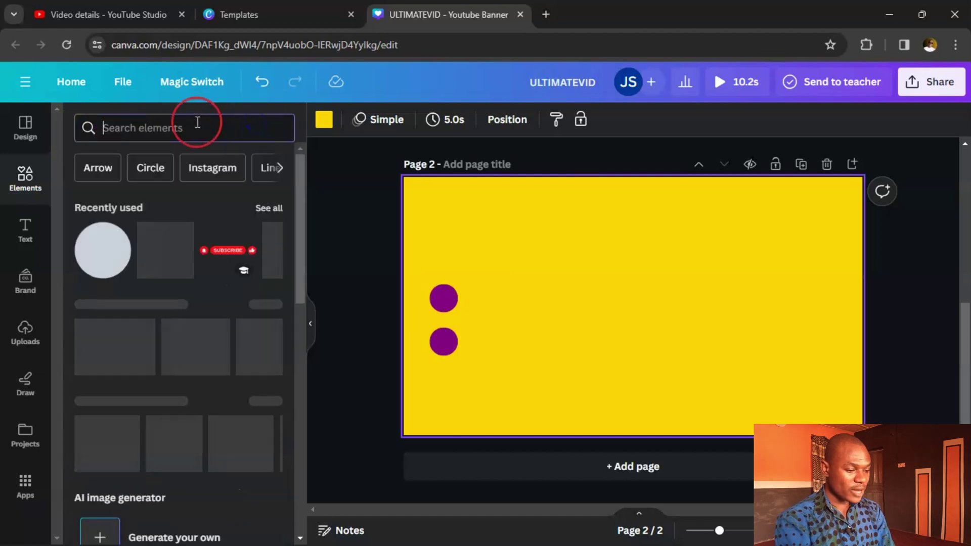
type("facebook")
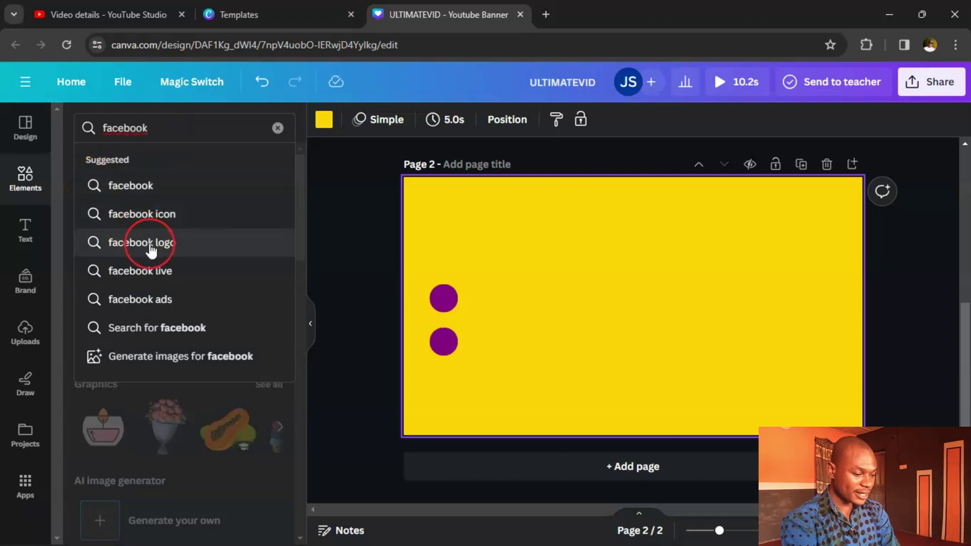
left_click(151, 248)
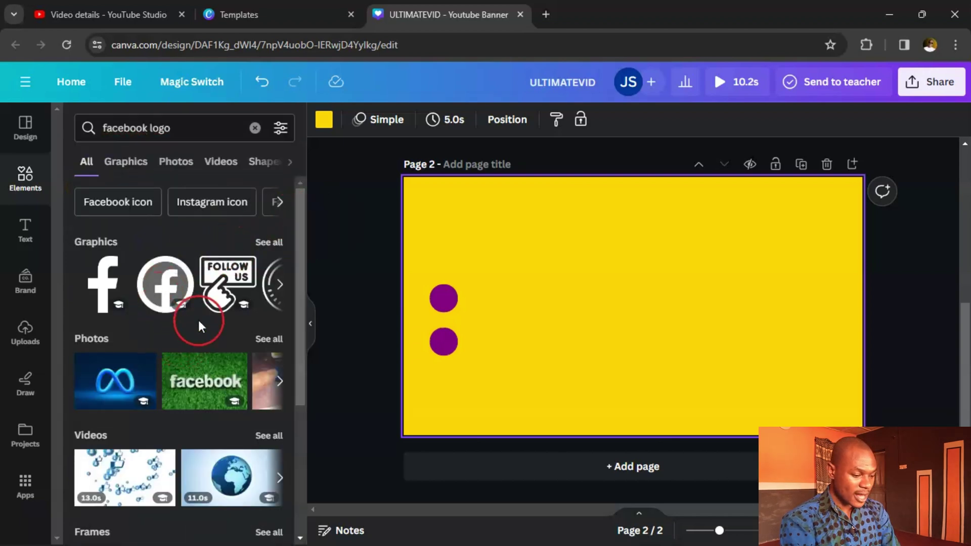
scroll(199, 369, "down", 3)
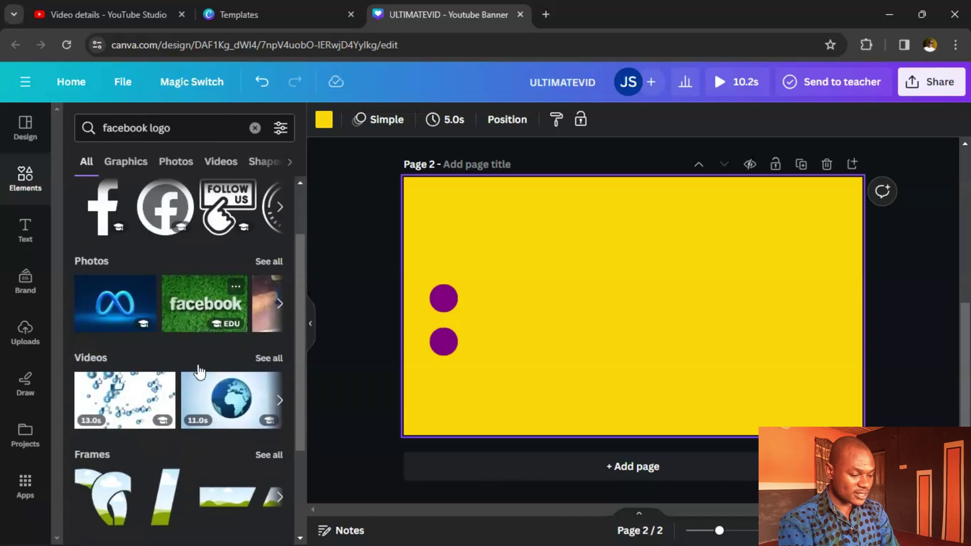
scroll(199, 371, "up", 3)
scroll(226, 302, "right", 5)
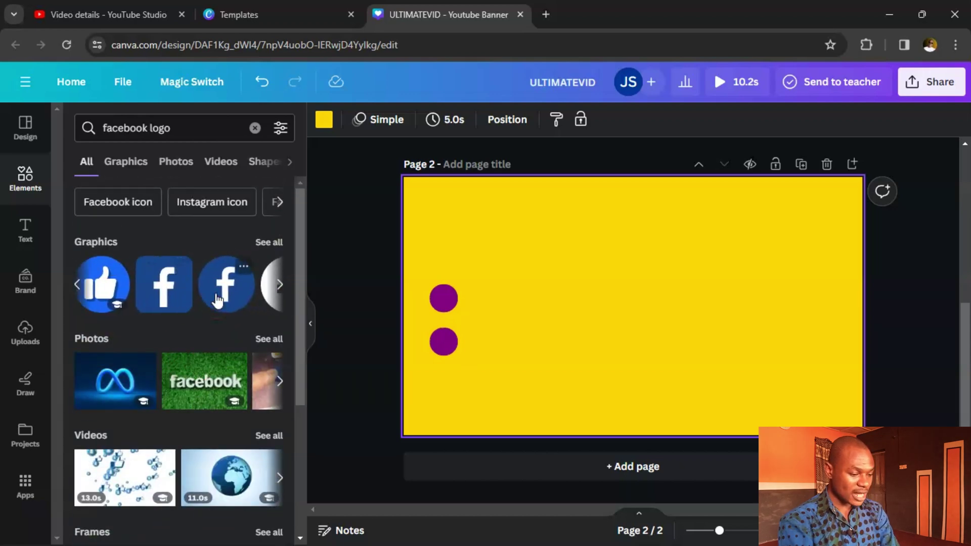
scroll(218, 299, "right", 2)
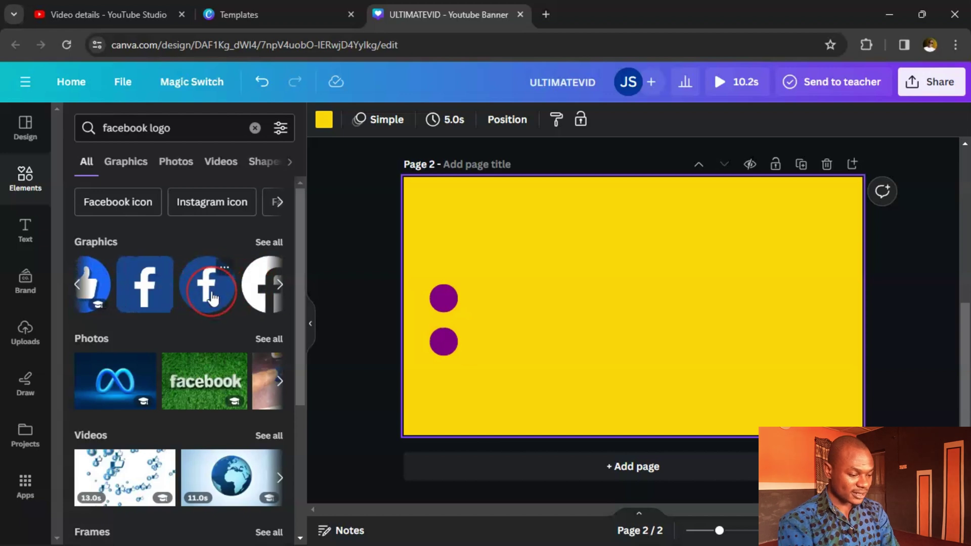
left_click(214, 298)
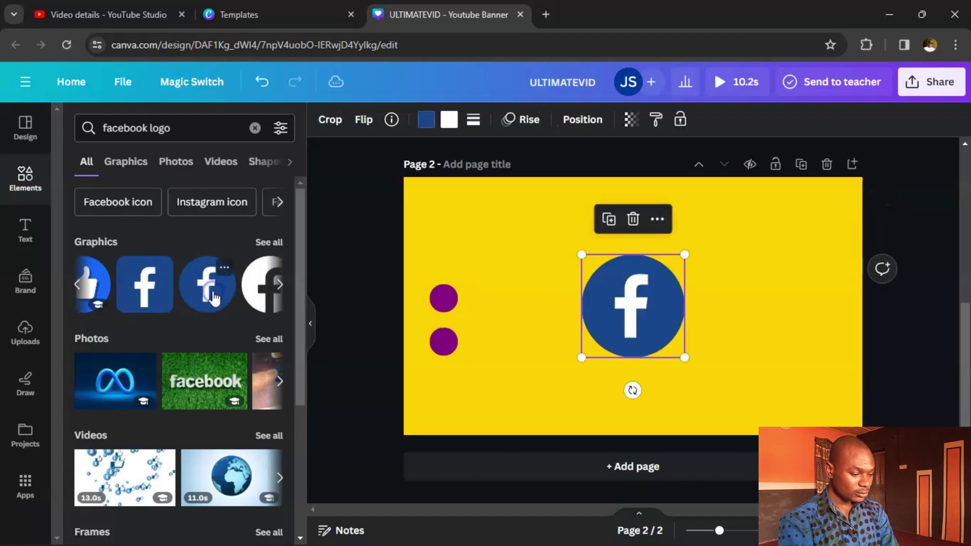
left_click_drag(684, 256, 447, 299)
left_click(554, 278)
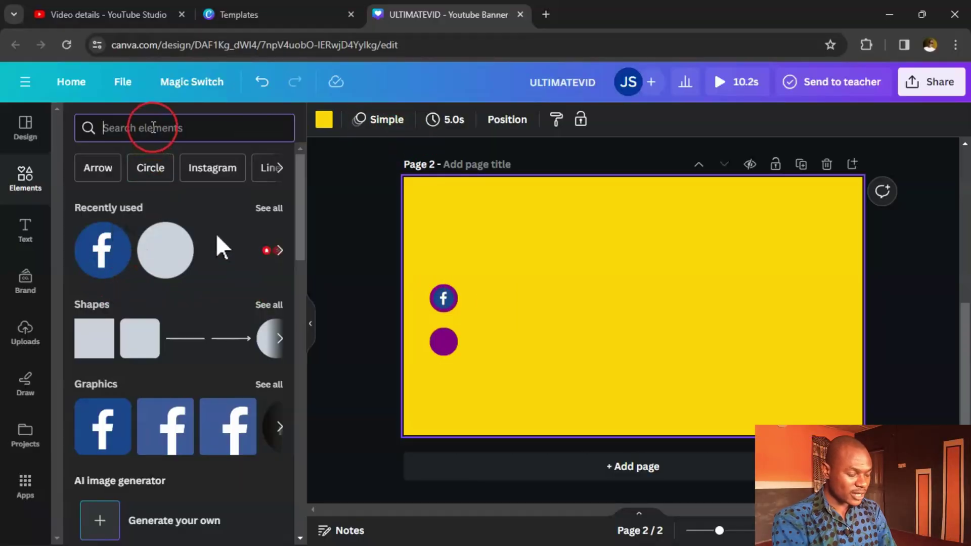
Add the multicolored Instagram icon from an "instagram logo" element search and fit it inside the lower purple circle
type("insta")
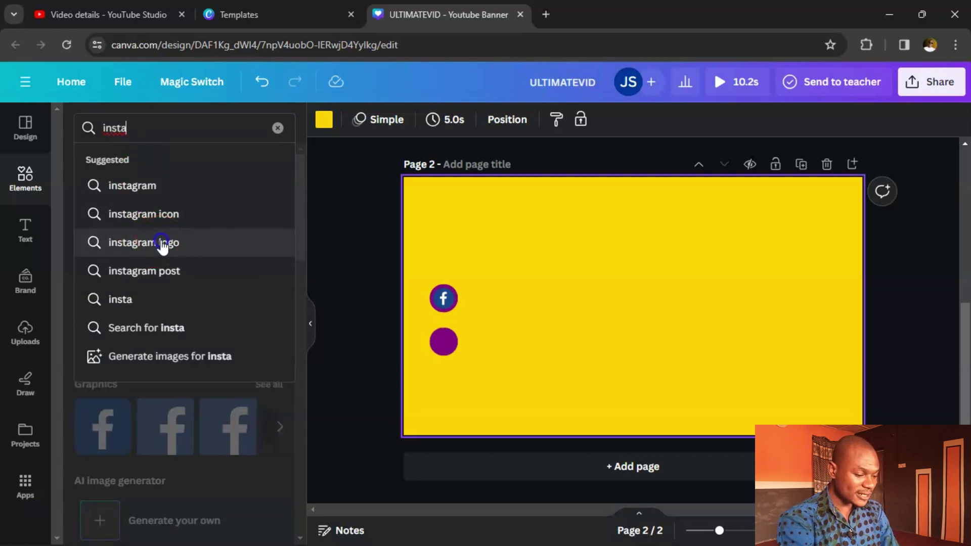
left_click(161, 241)
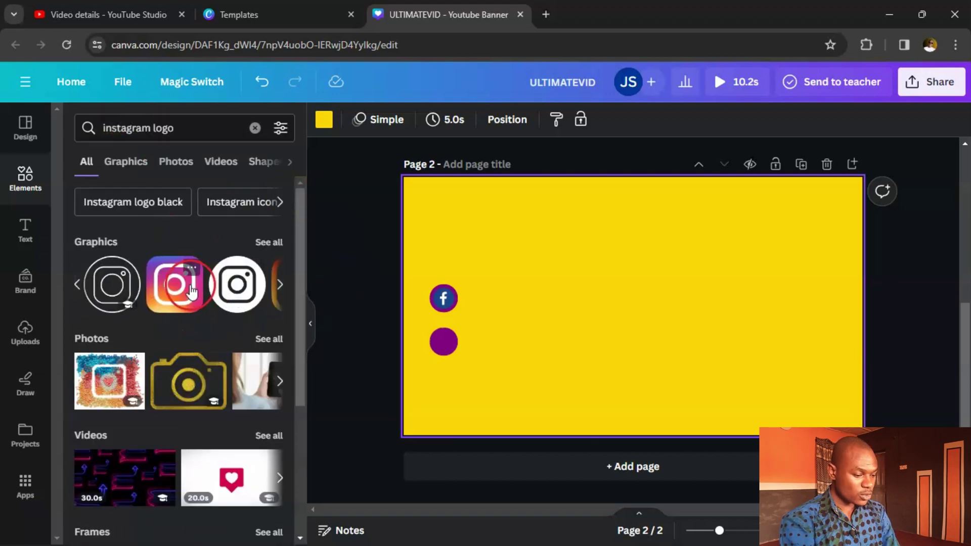
left_click(172, 303)
left_click_drag(630, 301, 448, 339)
left_click(581, 322)
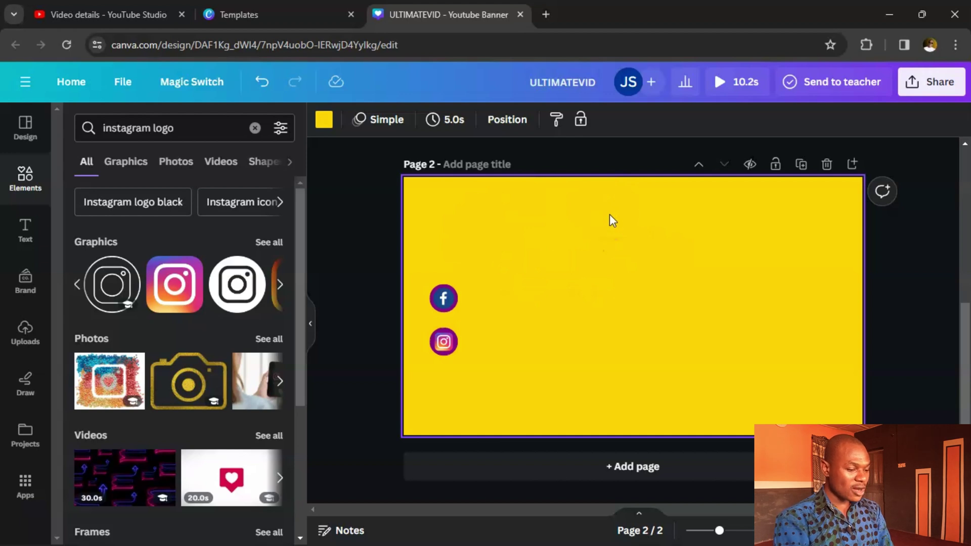
Search the elements for "tab" and add the white rounded bar graphic to page 2
left_click(257, 130)
left_click(149, 132)
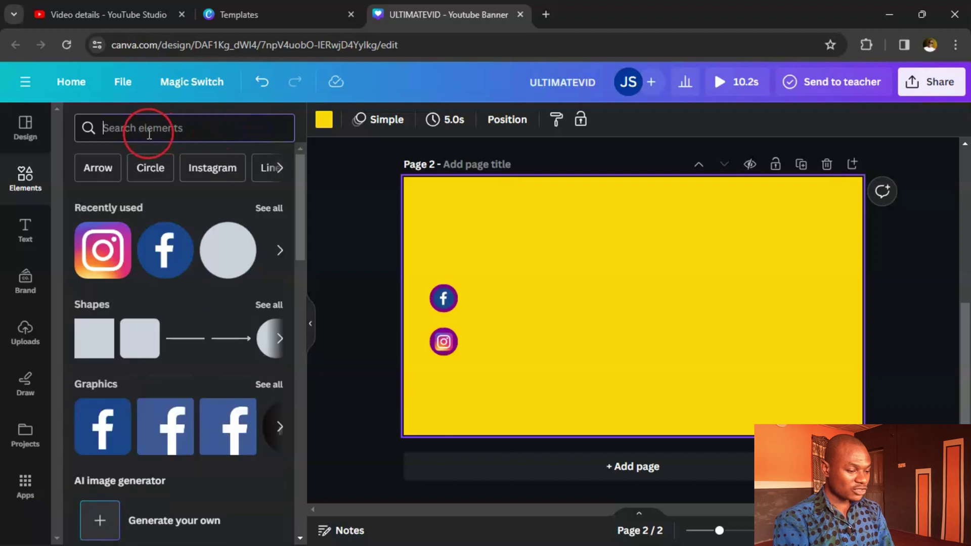
type("tab")
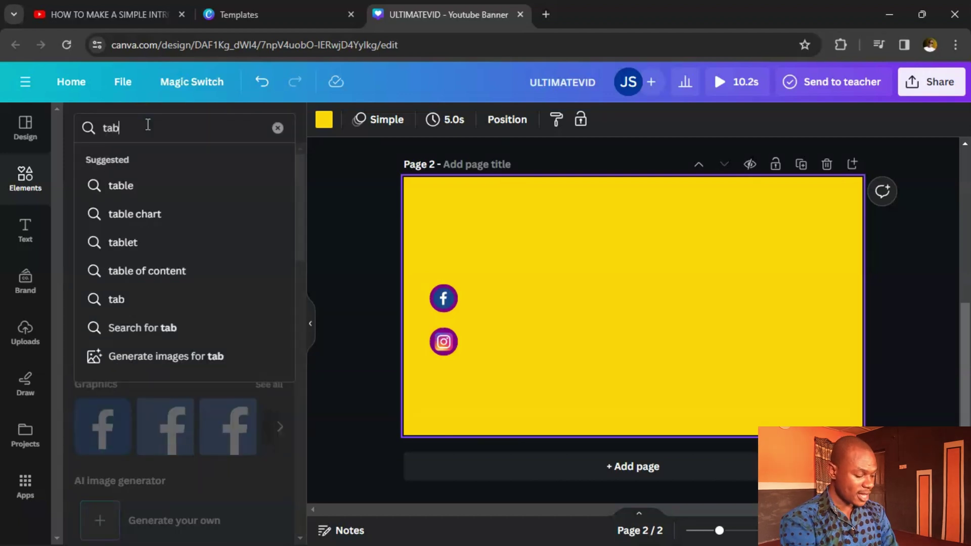
key("Return")
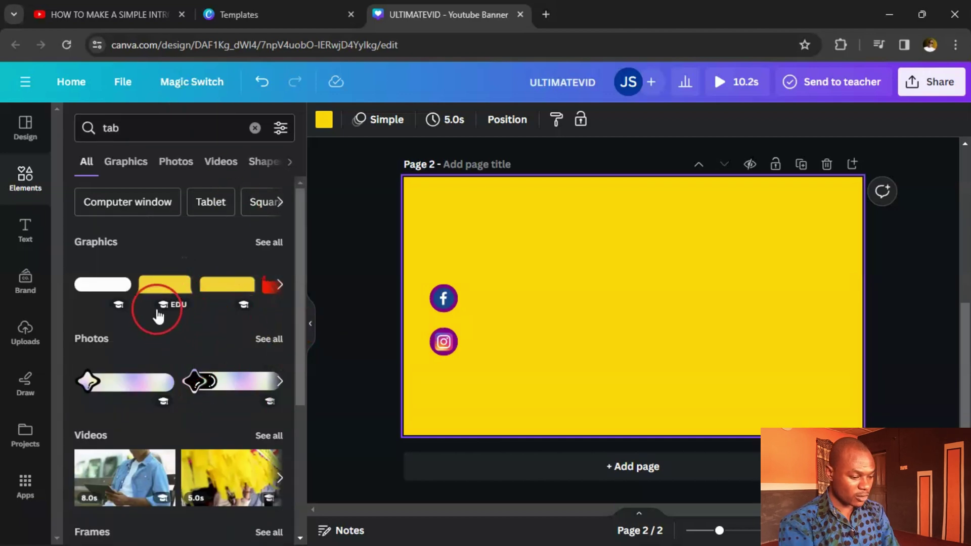
left_click(103, 286)
Resize the white bar to about 867 × 169 px over the Facebook icon and place a duplicate over the Instagram icon
left_click_drag(835, 258, 587, 296)
left_click(548, 286)
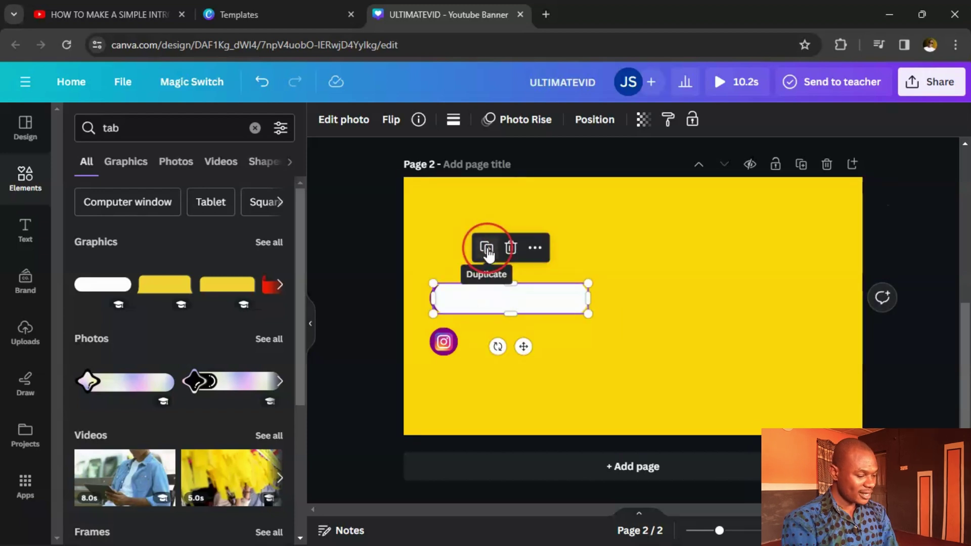
left_click(487, 251)
left_click_drag(482, 300, 483, 342)
Send both white bars backward behind the purple circles and their Facebook and Instagram icons
left_click(553, 302)
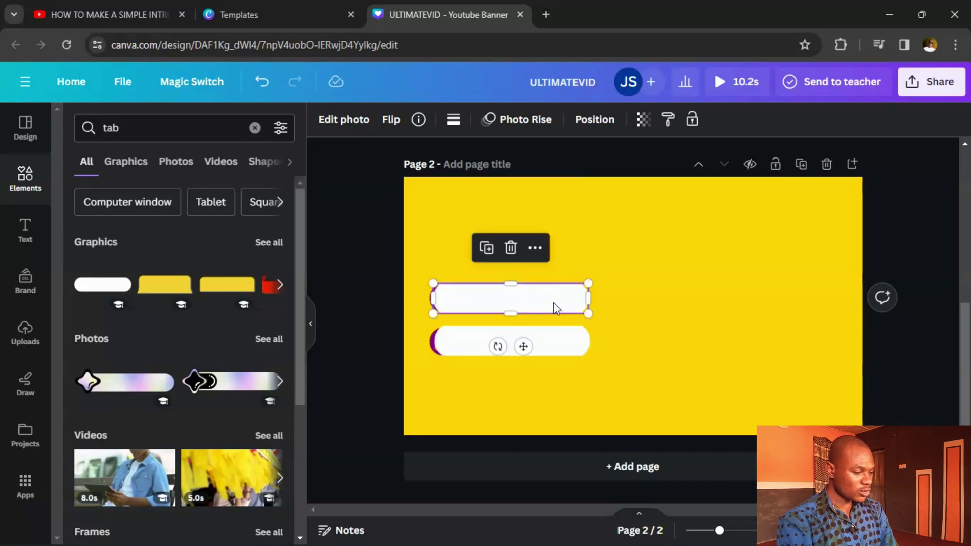
left_click(588, 117)
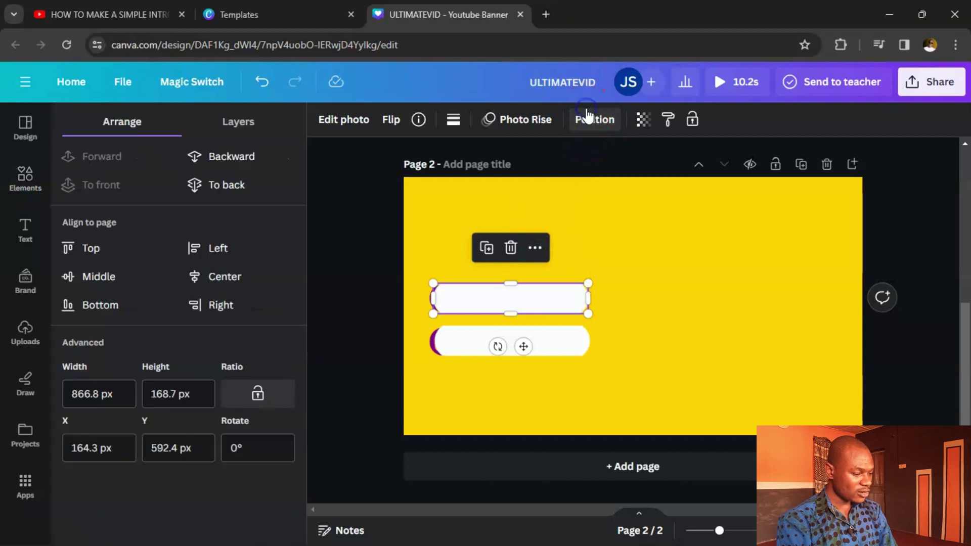
left_click(253, 158)
left_click(252, 157)
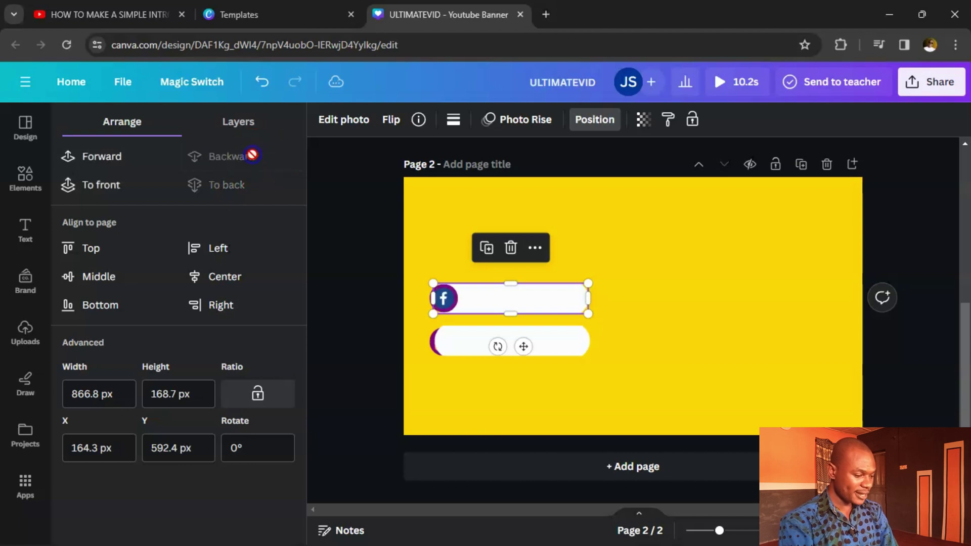
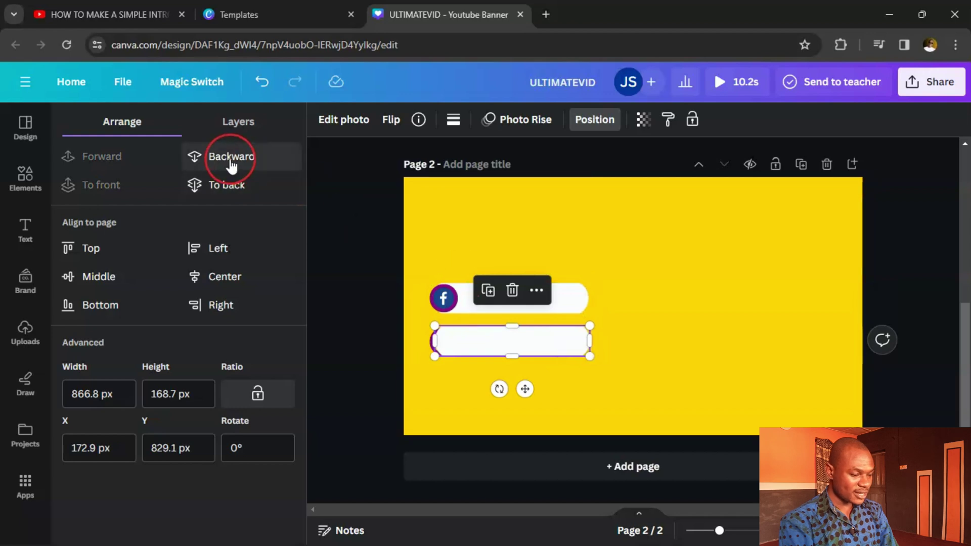
left_click(232, 156)
left_click(231, 157)
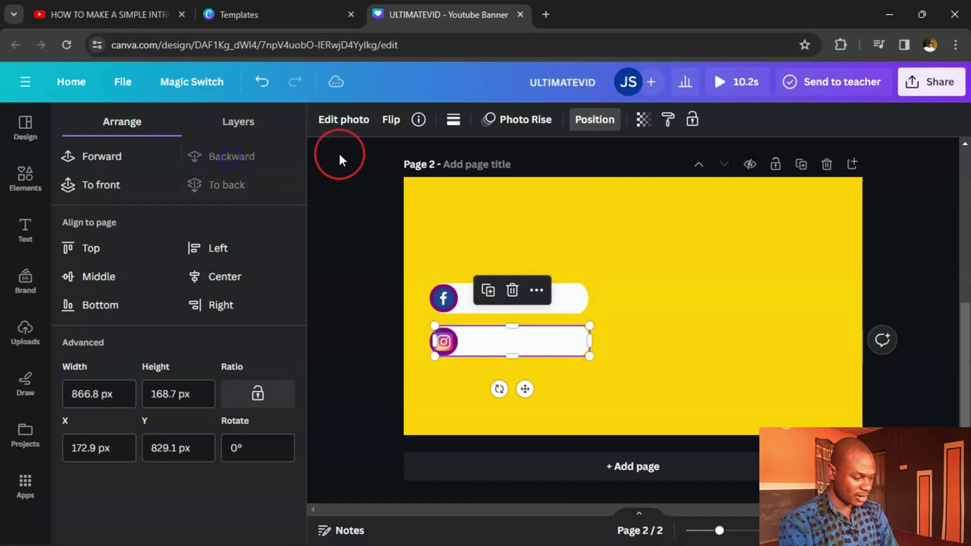
left_click(733, 335)
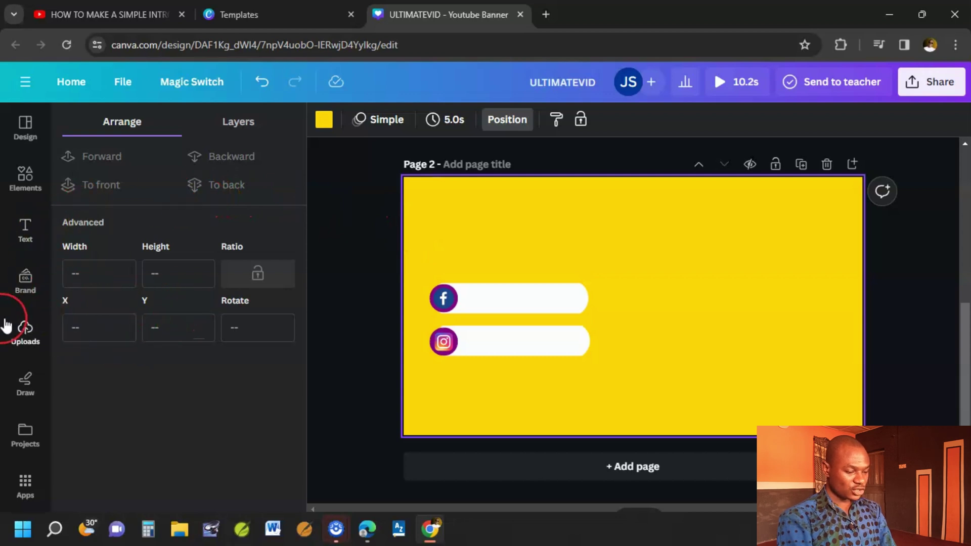
left_click(26, 231)
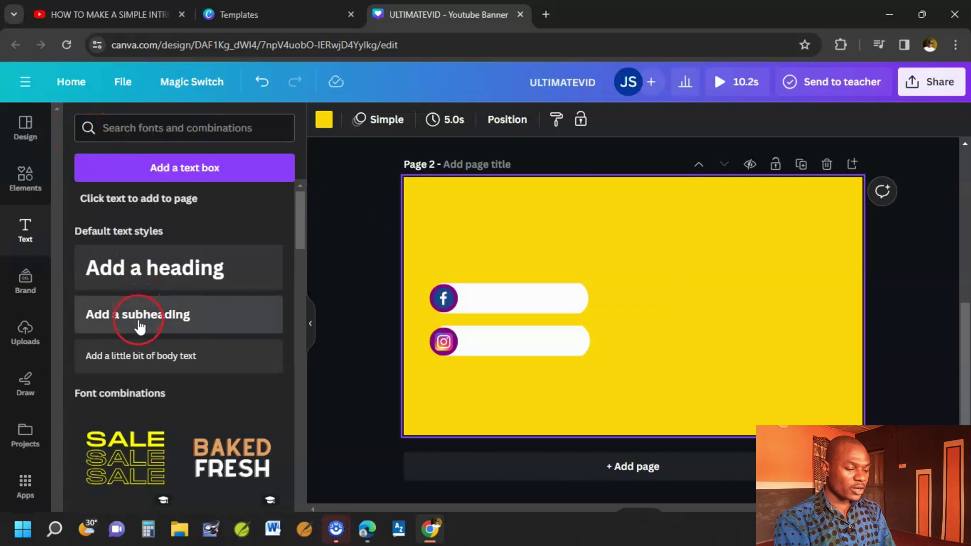
left_click(139, 324)
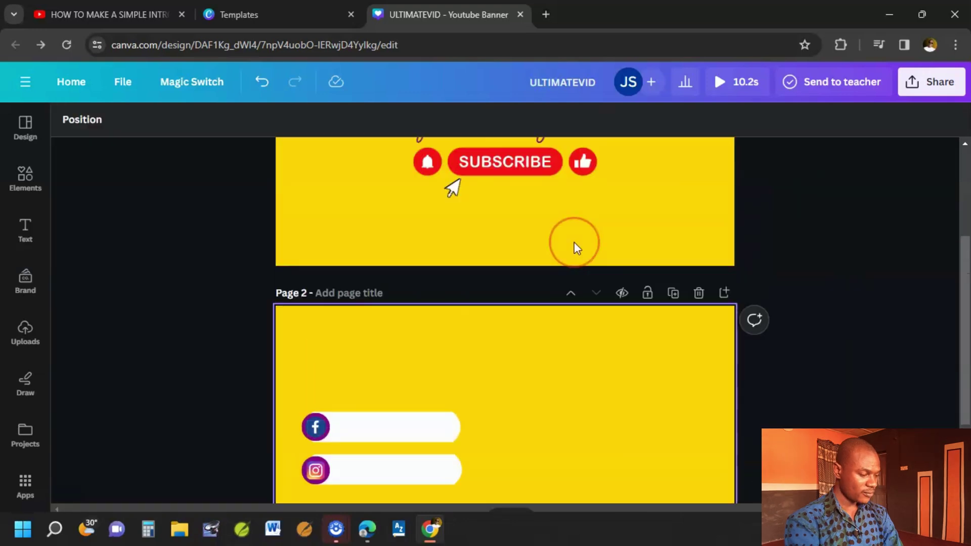
Duplicate the ULTIMATEVID heading on page 1 and move the copy onto page 2 beside the white bars
scroll(574, 242, "up", 5)
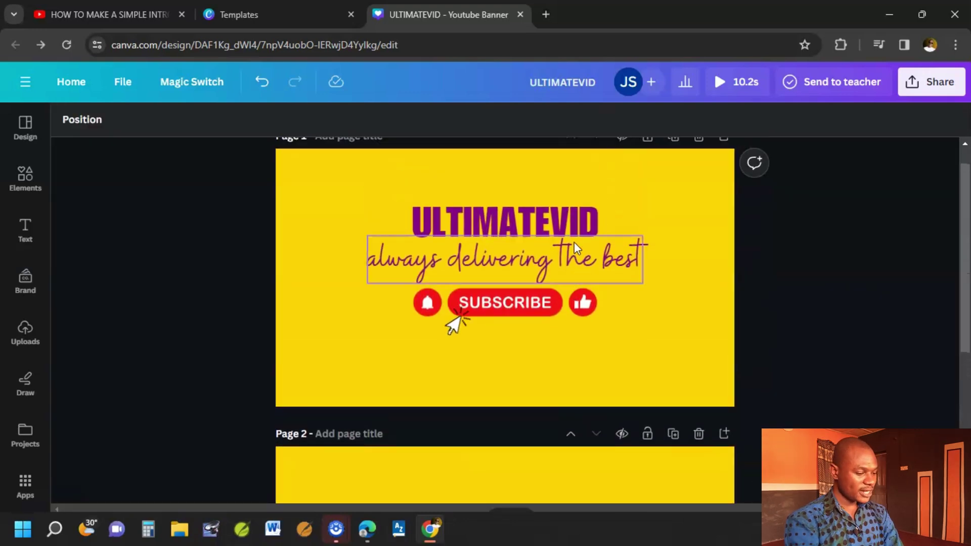
scroll(574, 242, "down", 5)
left_click(574, 242)
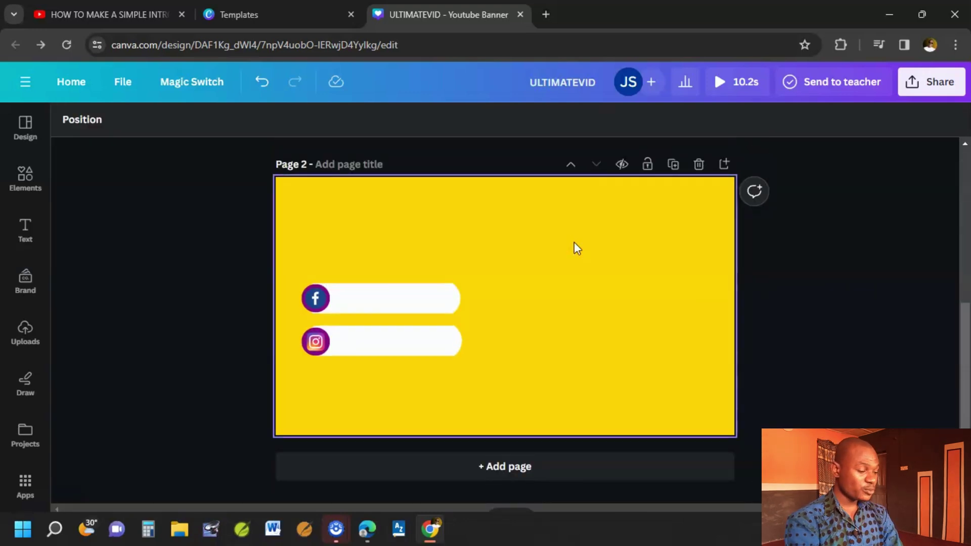
scroll(574, 241, "up", 5)
left_click(532, 245)
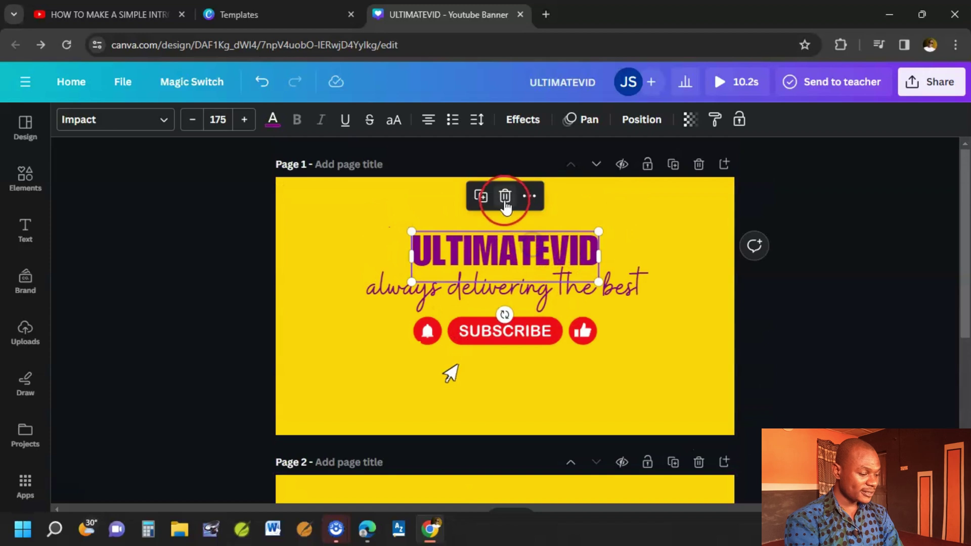
left_click(479, 198)
left_click(523, 252)
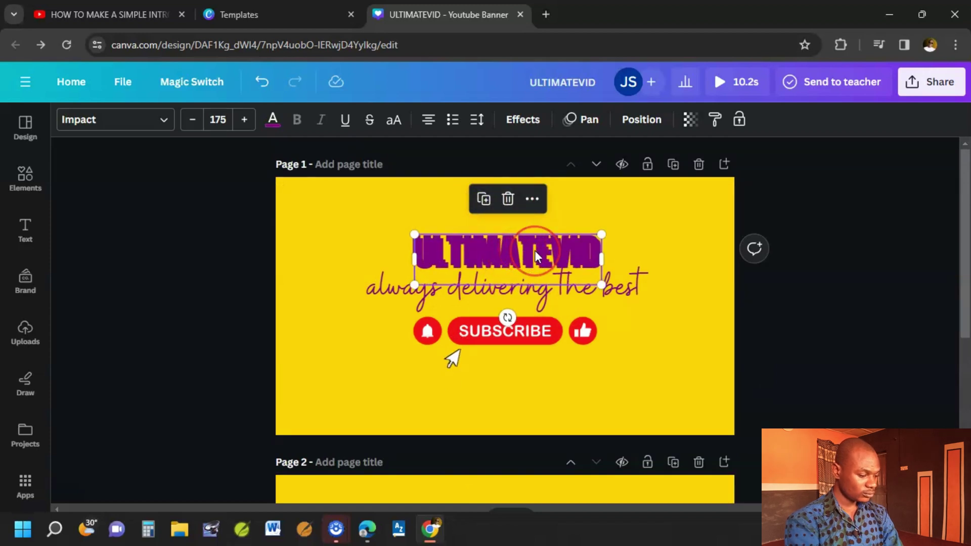
left_click_drag(535, 250, 547, 521)
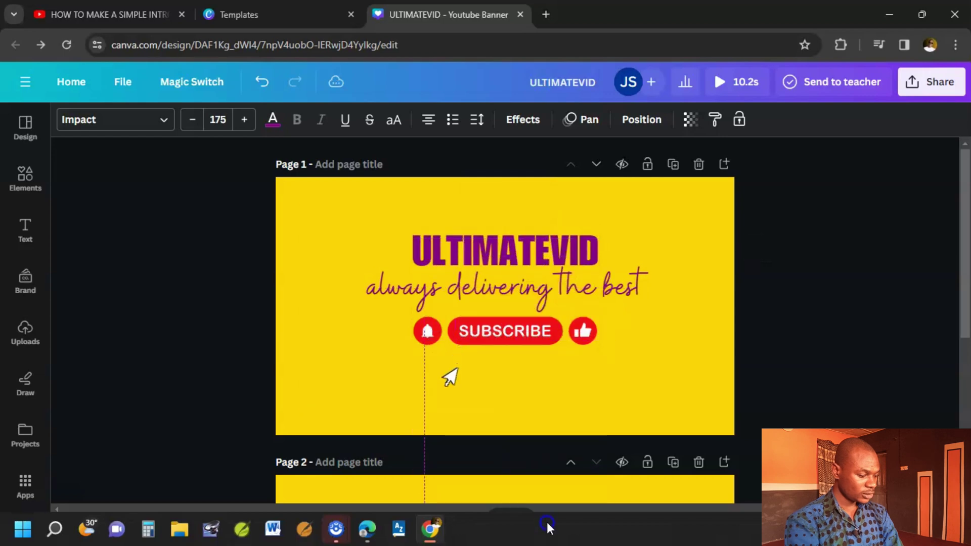
left_click(553, 393)
scroll(553, 394, "down", 5)
left_click(541, 251)
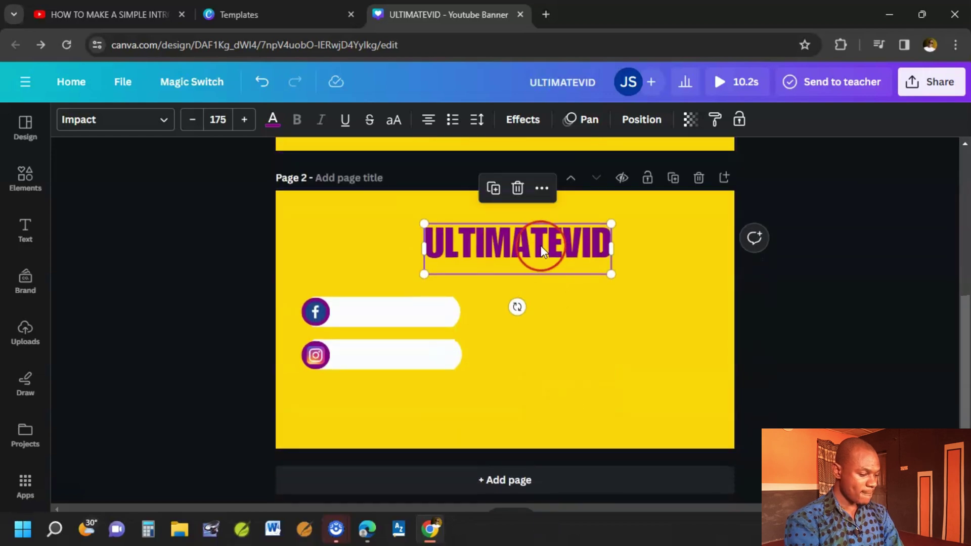
left_click_drag(545, 251, 592, 301)
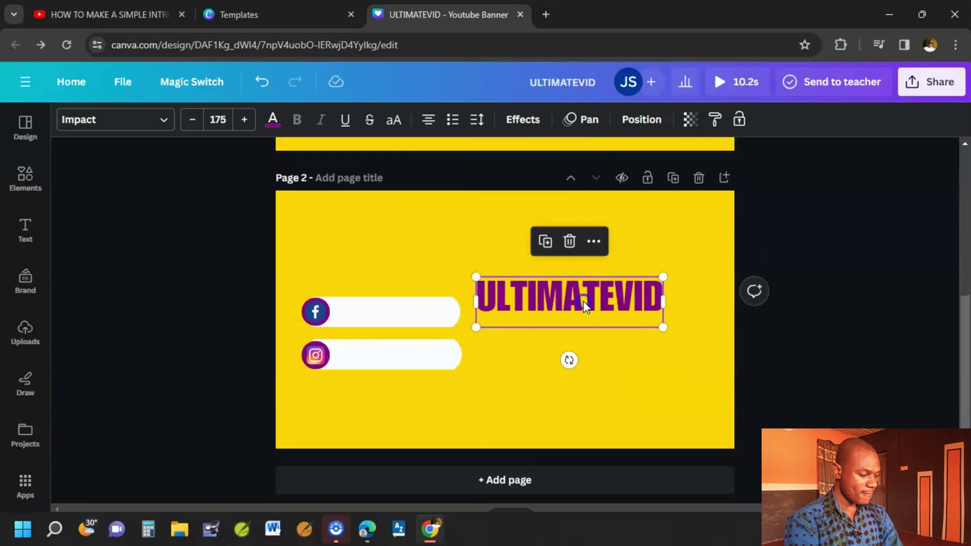
Replace the copied heading's text on page 2 with lowercase "ultimatevid"
double_click(583, 301)
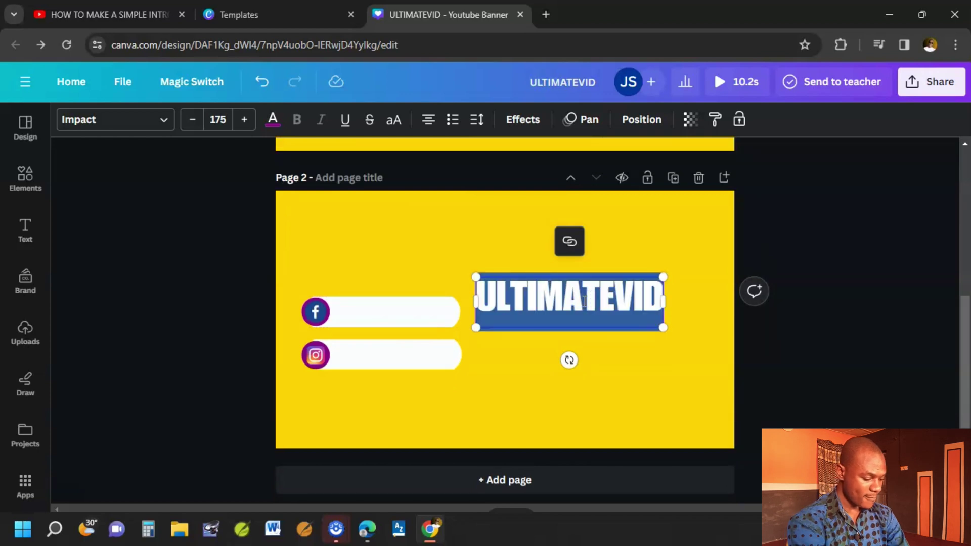
type("ulti")
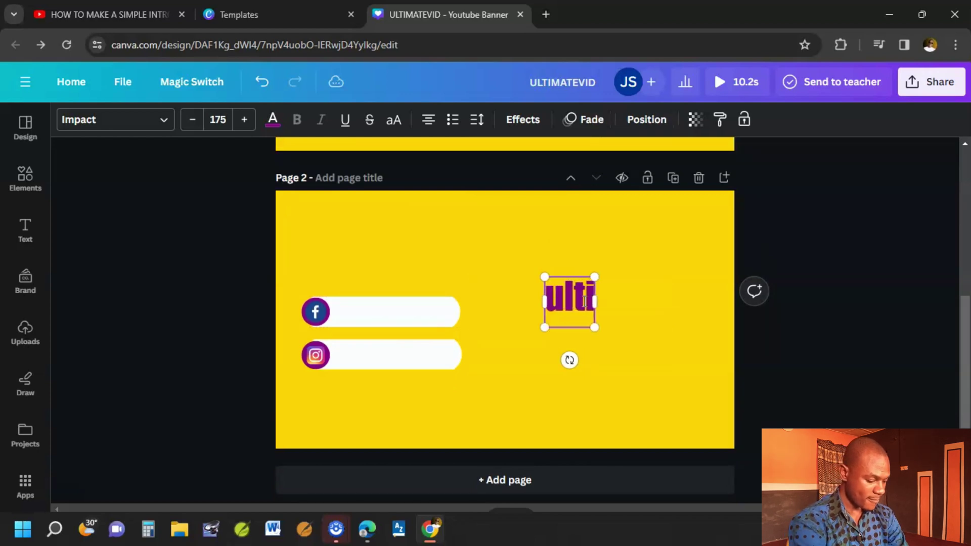
type("matevid")
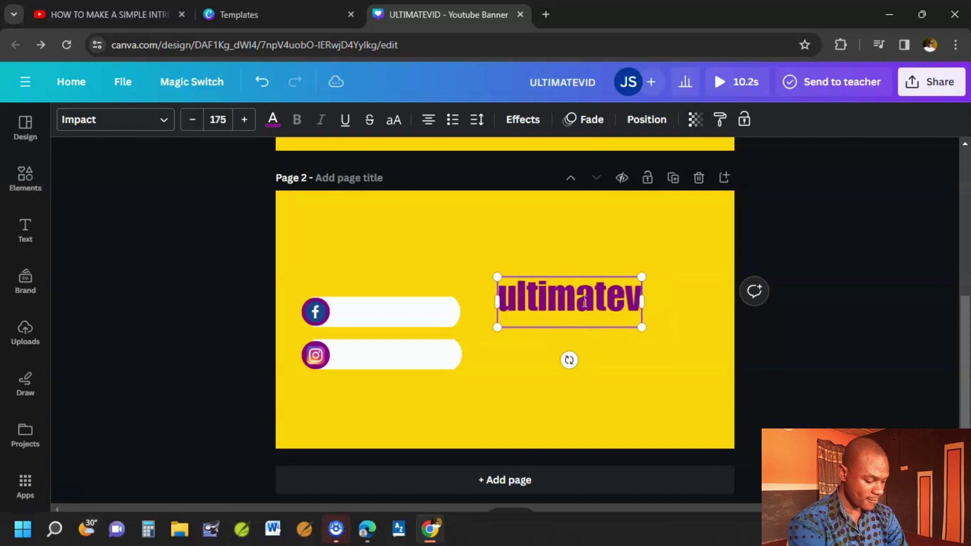
left_click(653, 281)
left_click(684, 272)
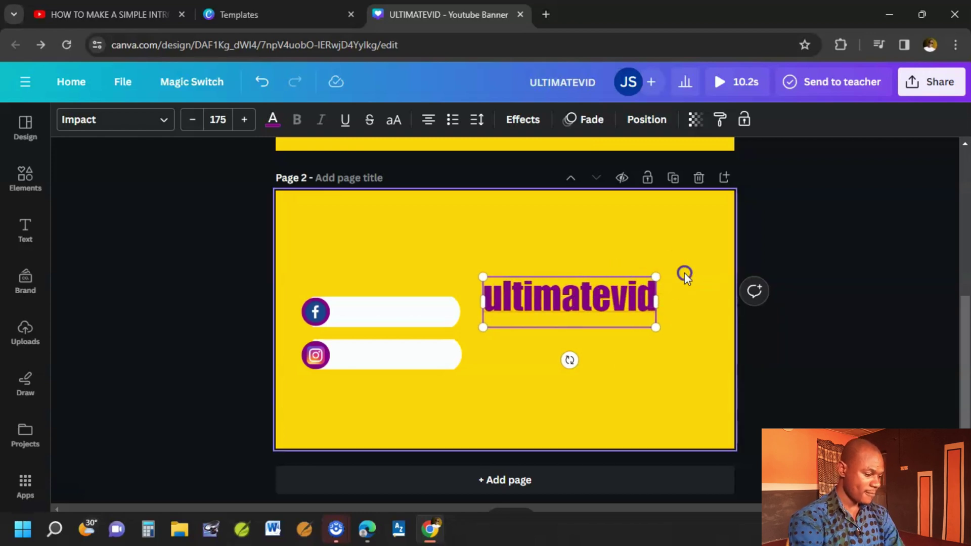
left_click(647, 295)
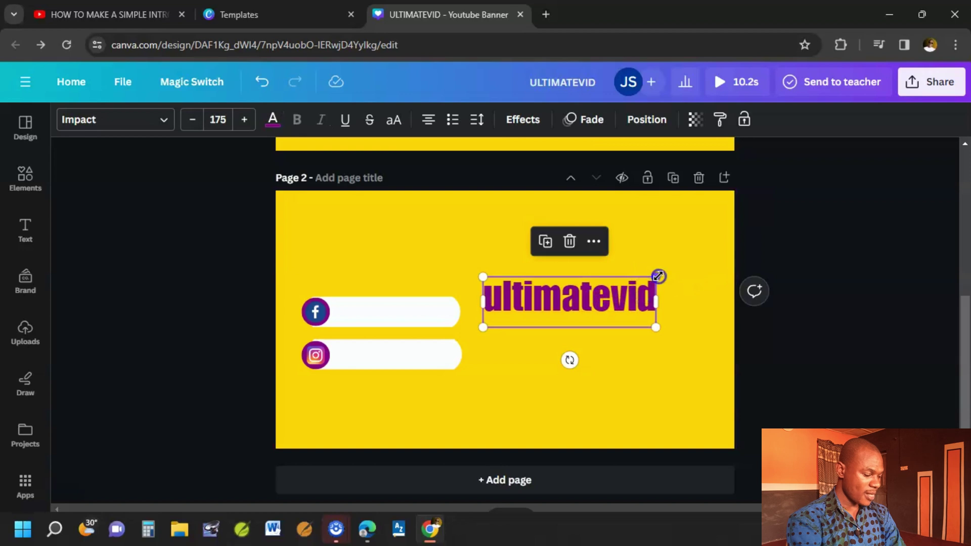
left_click_drag(658, 276, 393, 352)
left_click(372, 262)
double_click(392, 317)
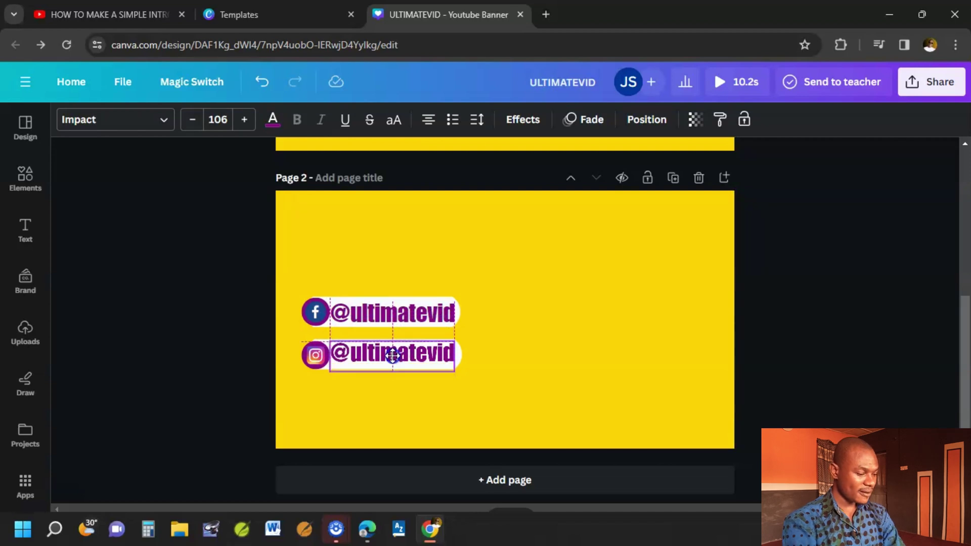
left_click_drag(393, 355, 391, 355)
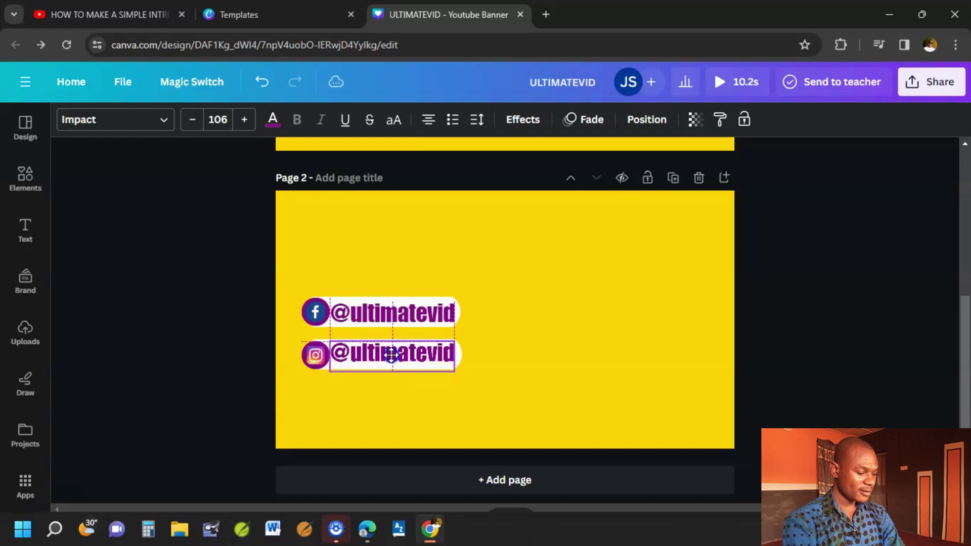
left_click(508, 279)
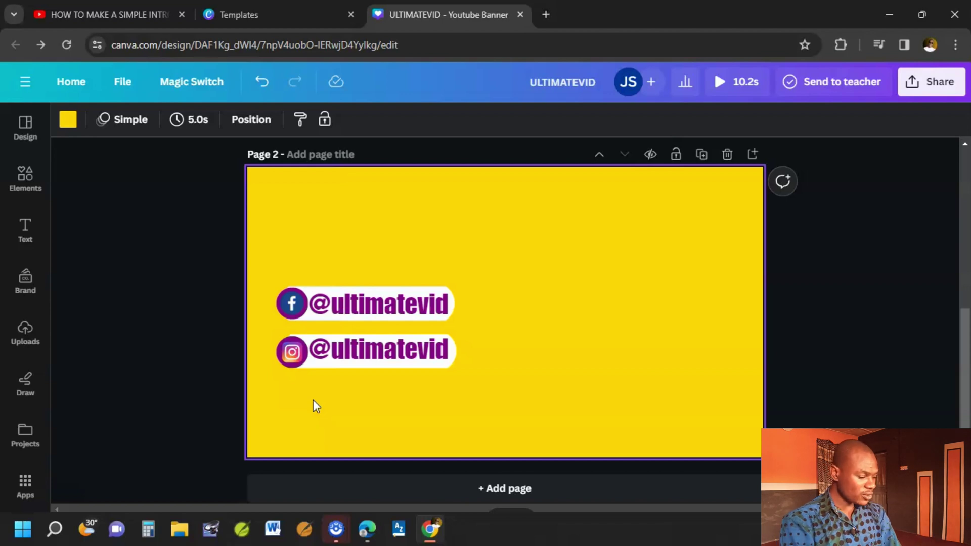
scroll(312, 400, "down", 1)
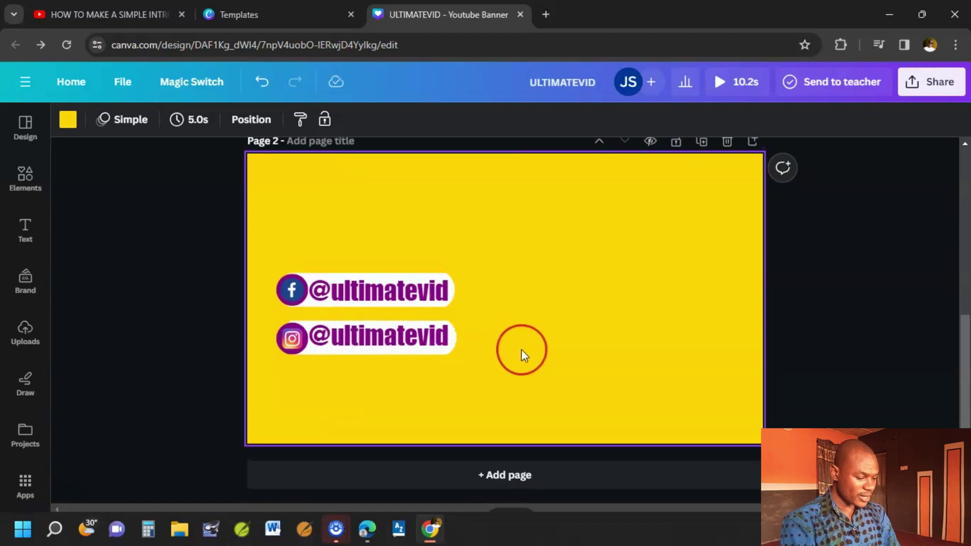
Insert the uploaded cutout photo of the man in glasses circling his eye with his fingers onto page 2
left_click(572, 329)
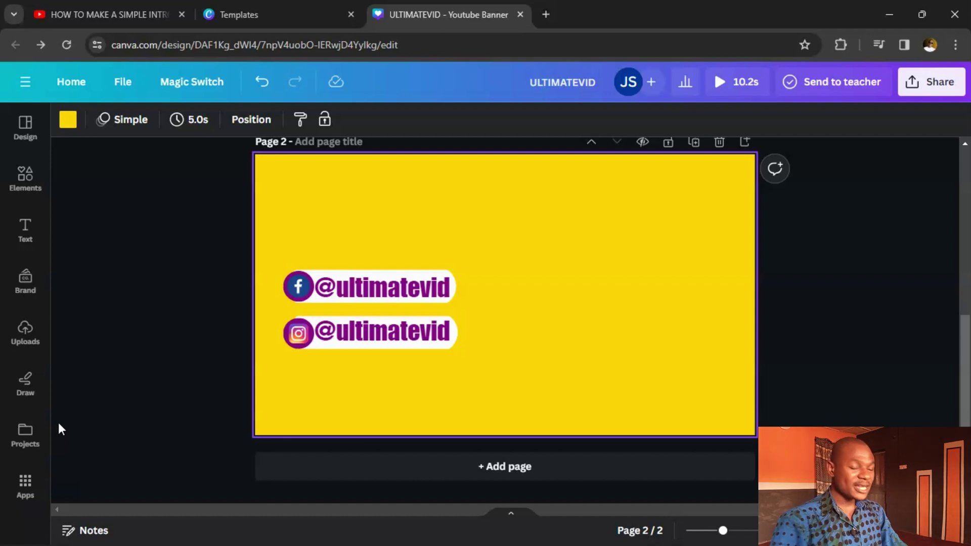
left_click(28, 333)
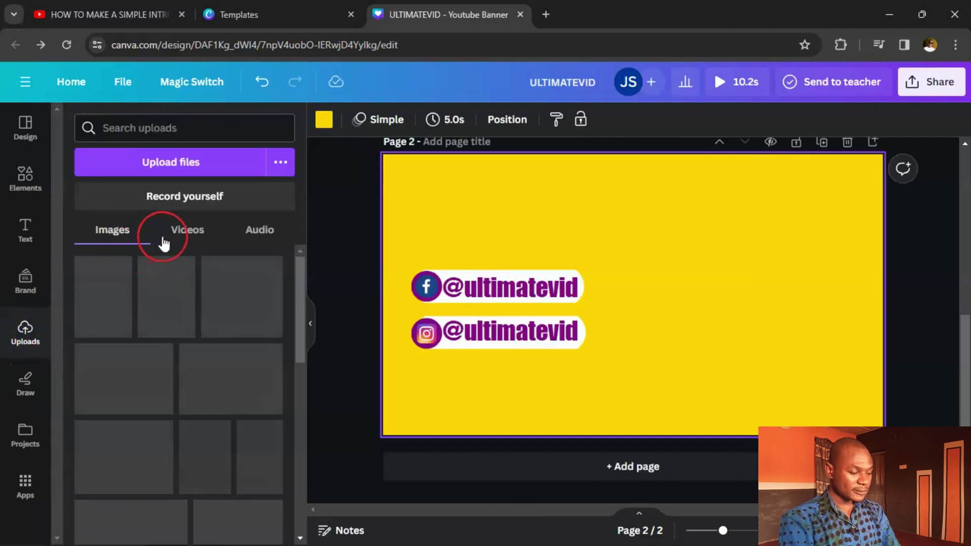
scroll(187, 407, "down", 5)
scroll(187, 411, "down", 3)
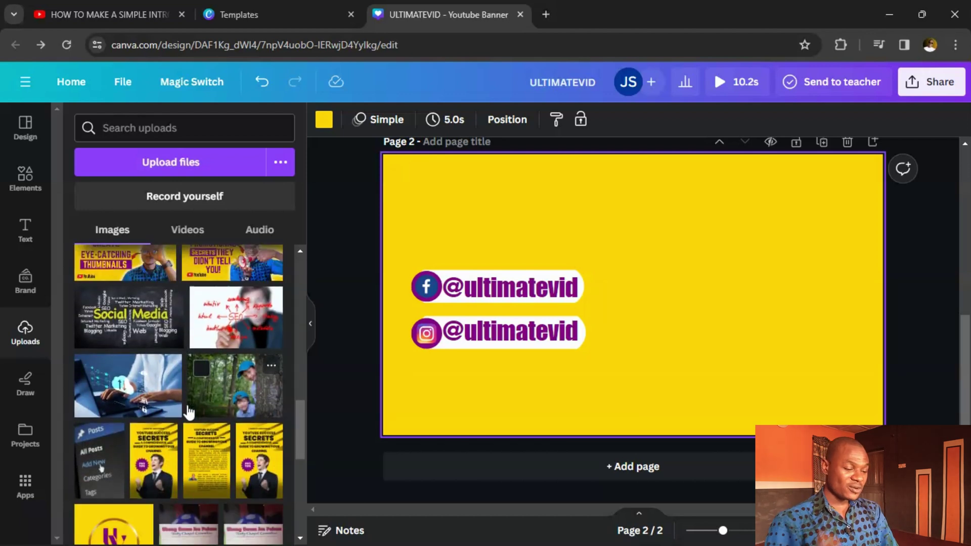
scroll(188, 412, "down", 3)
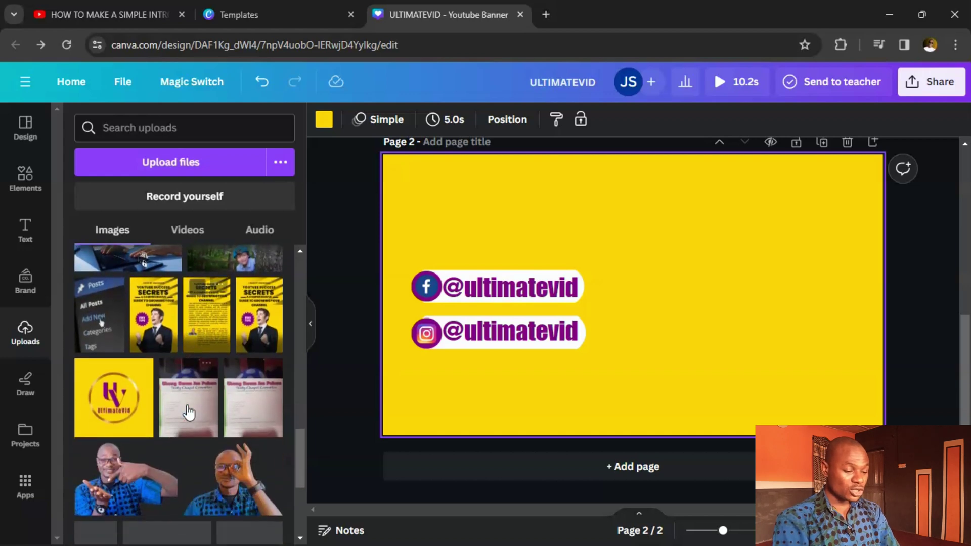
scroll(188, 412, "down", 3)
left_click(228, 303)
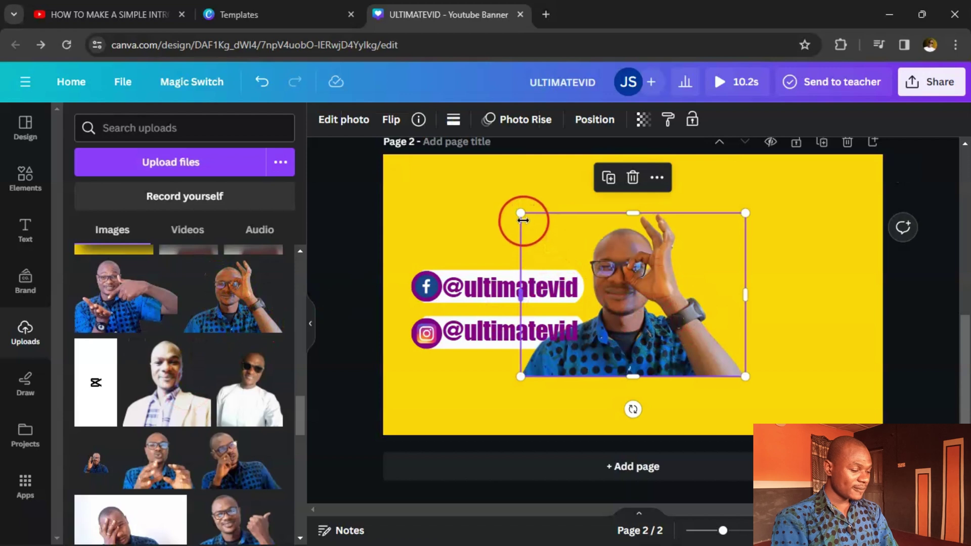
Enlarge the photo to cover all of page 2 and lower its opacity so it forms a faint background
left_click_drag(522, 215, 327, 192)
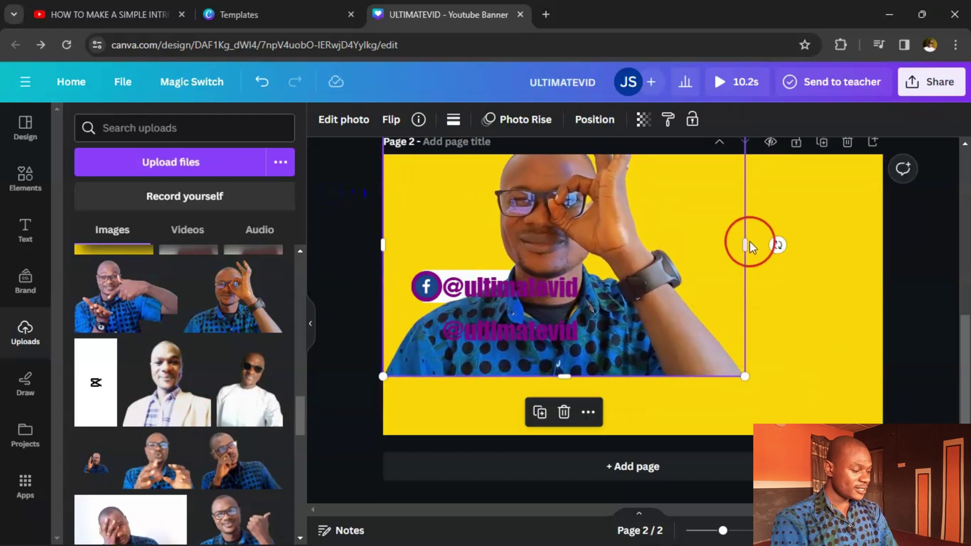
left_click_drag(746, 244, 888, 311)
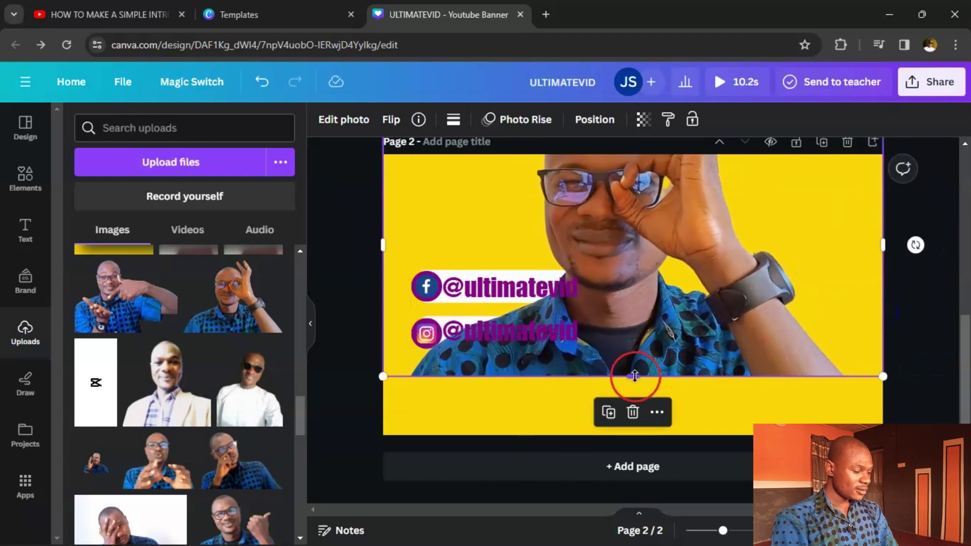
left_click_drag(633, 376, 642, 436)
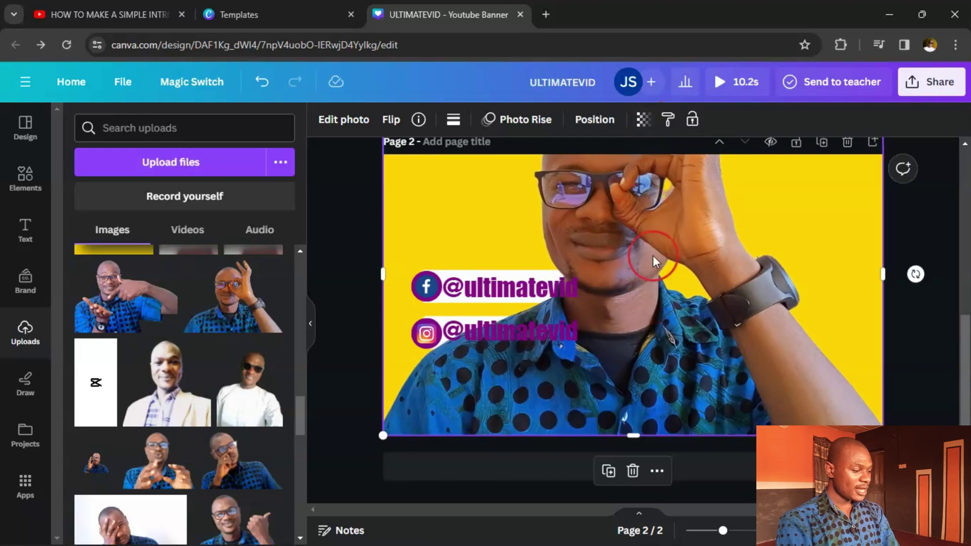
left_click(643, 121)
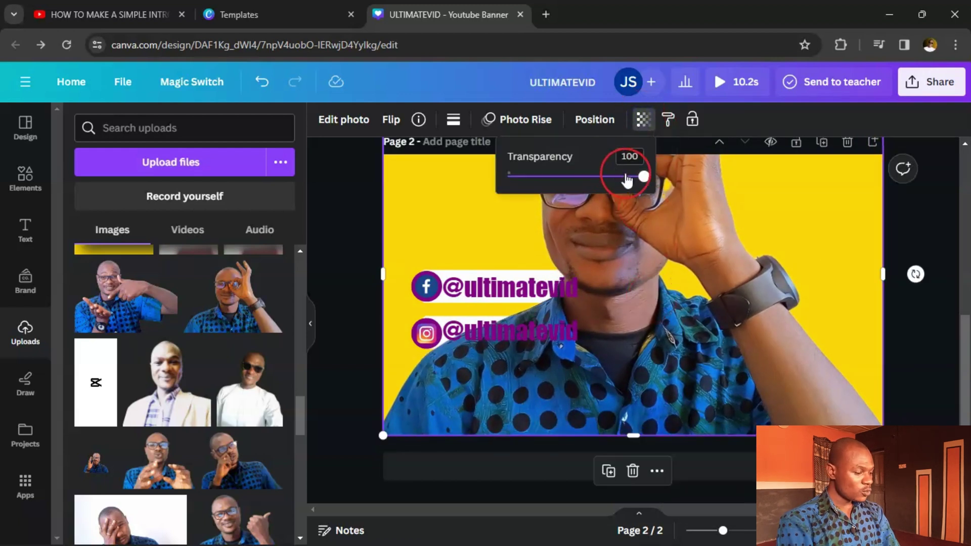
left_click_drag(642, 180, 544, 207)
Search the elements for "iphone" and place the black phone frame photo, tilted clockwise, along page 2's right edge
left_click(31, 182)
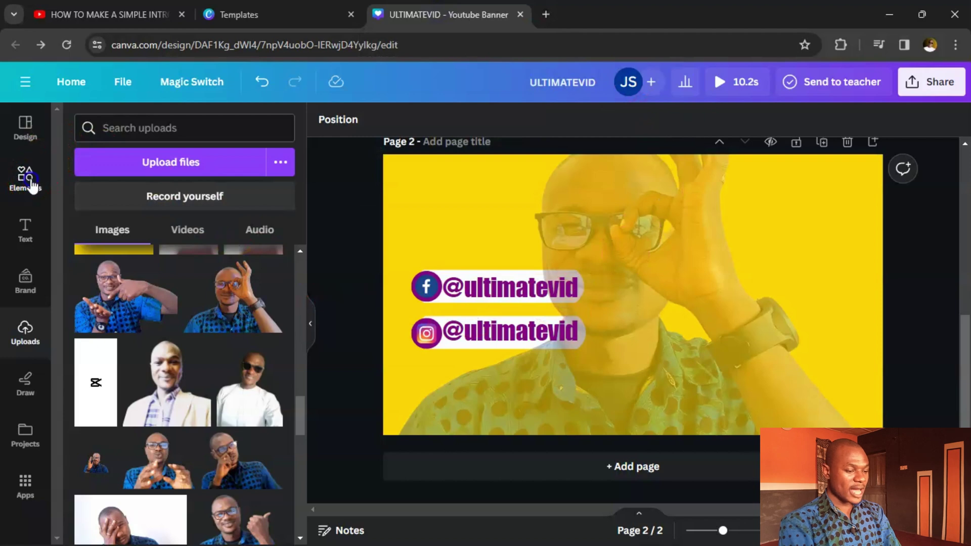
left_click(157, 128)
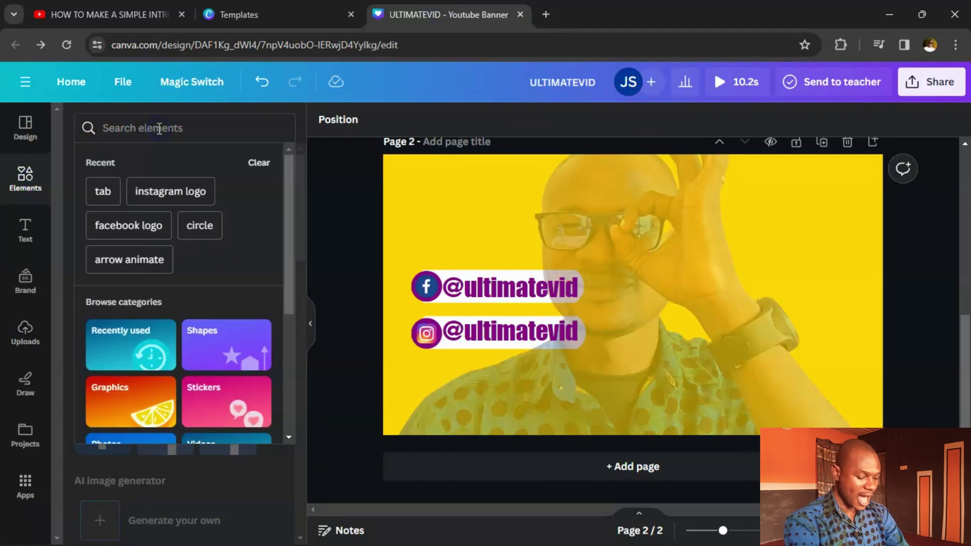
type("iphone")
key("Return")
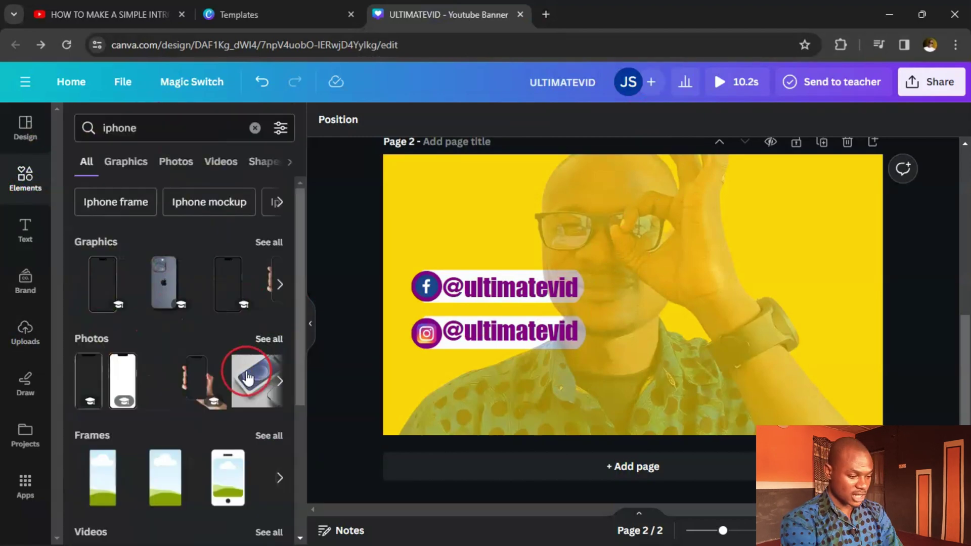
left_click(91, 382)
left_click_drag(629, 303, 770, 318)
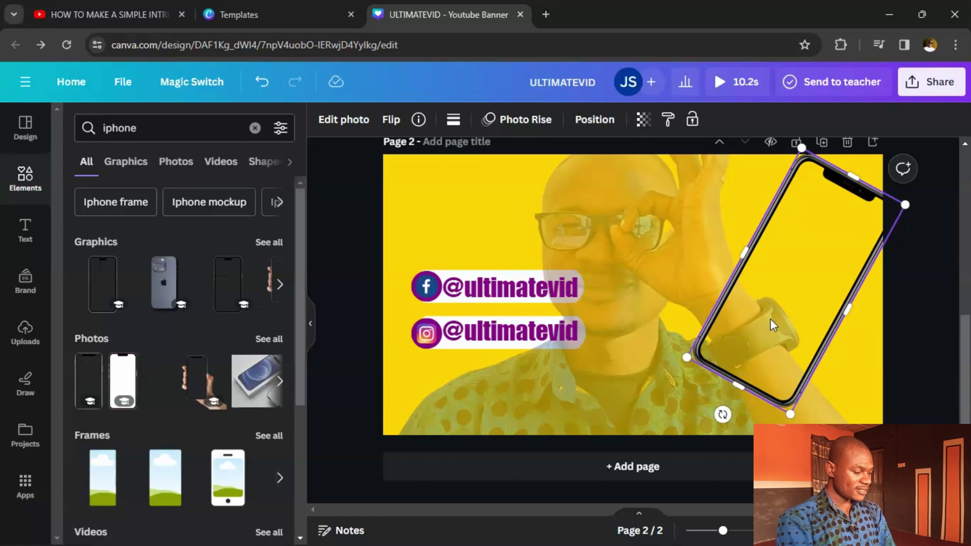
Insert the uploaded screenshot of the UltimateVid YouTube channel page onto page 2
left_click(25, 331)
left_click(226, 400)
left_click(495, 314)
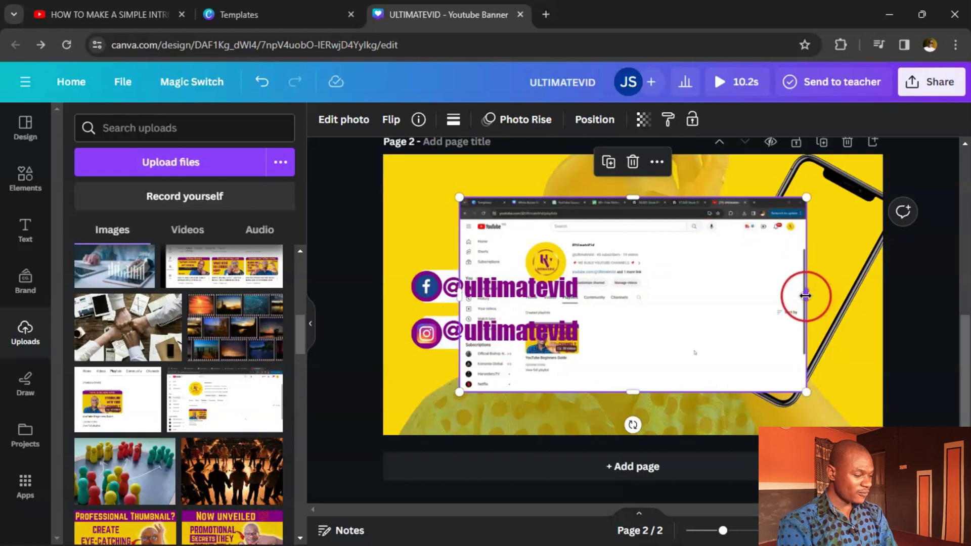
Crop the channel screenshot to a narrow upright shape and place it over the phone frame, rotated about 28° clockwise
left_click_drag(804, 296, 585, 293)
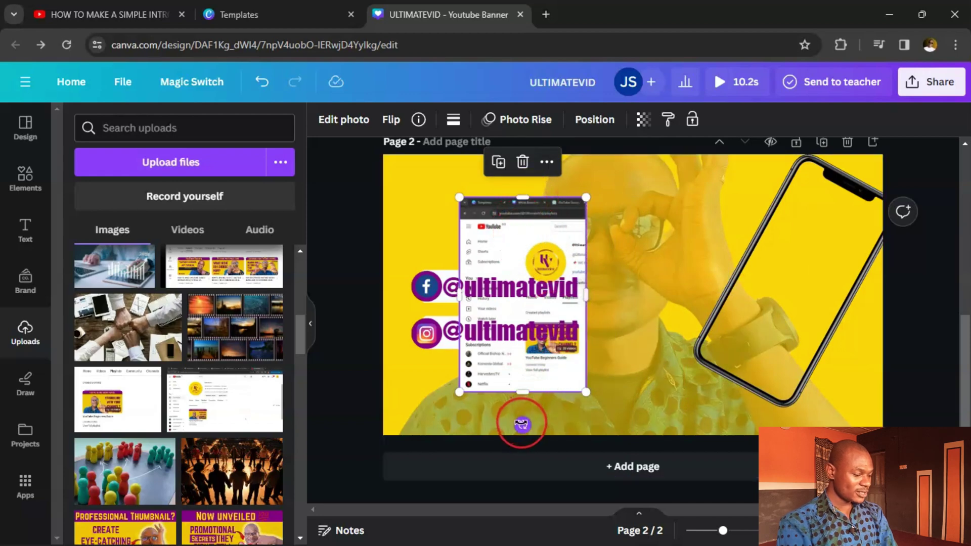
left_click_drag(521, 423, 435, 371)
left_click(514, 259)
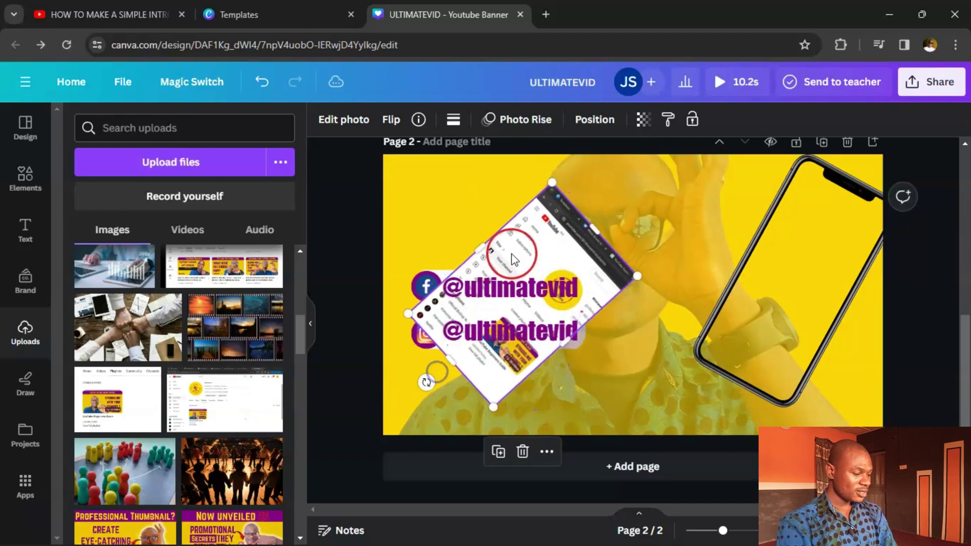
left_click_drag(514, 259, 748, 276)
left_click_drag(684, 379, 732, 418)
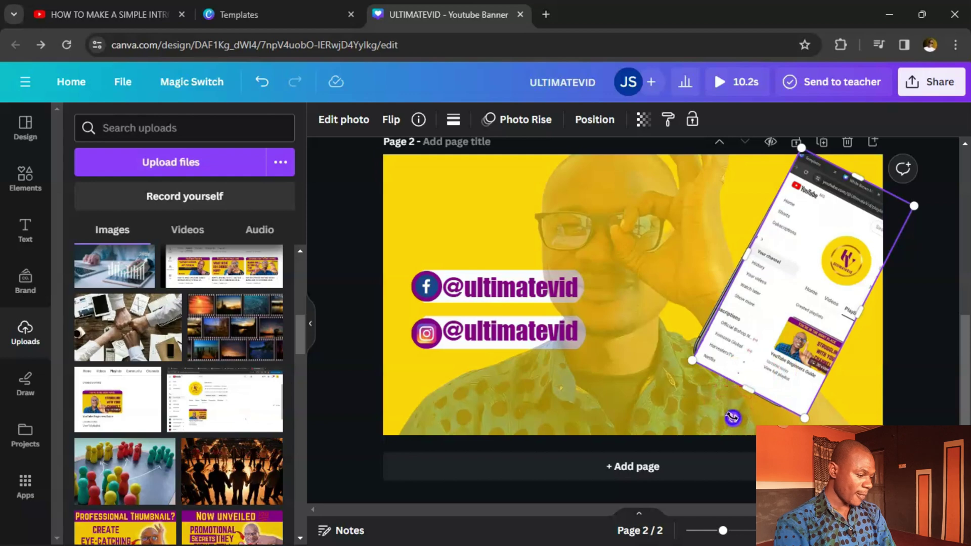
Send the channel screenshot one layer backward behind the phone frame and narrow its outer side to fit the phone's screen
left_click(594, 121)
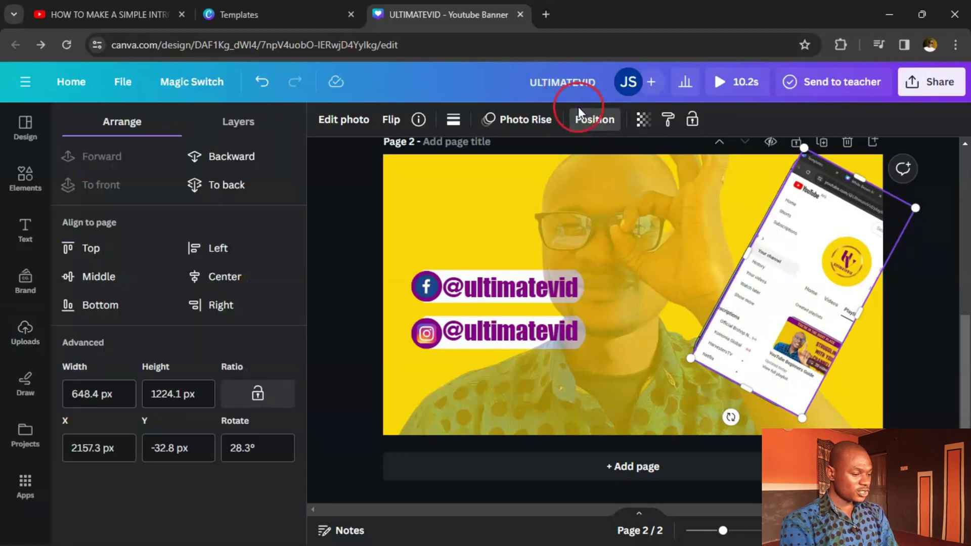
left_click(225, 169)
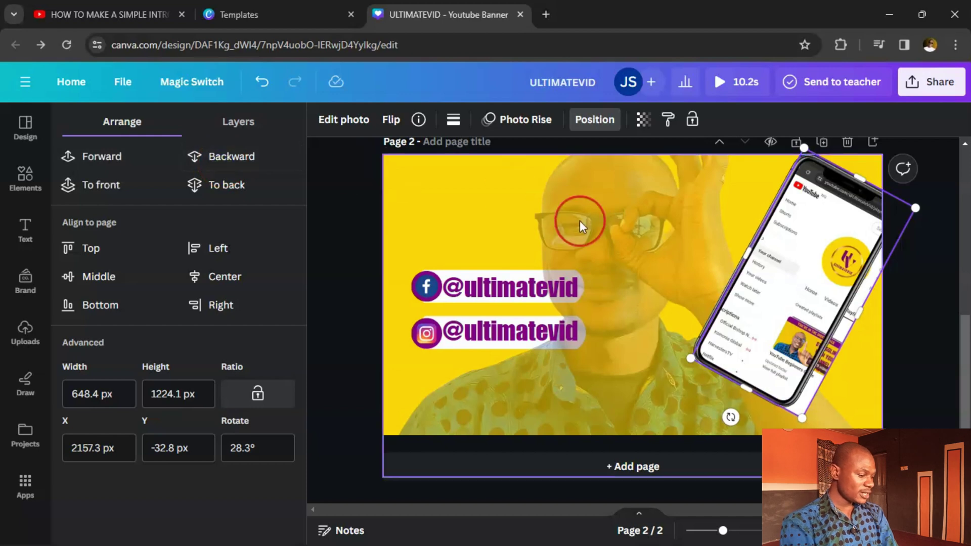
left_click_drag(860, 311, 848, 305)
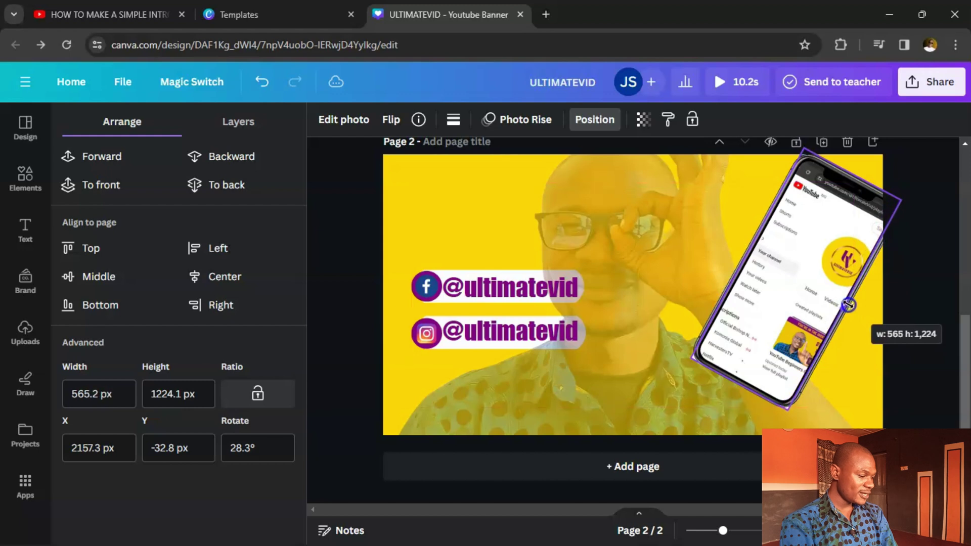
left_click(854, 394)
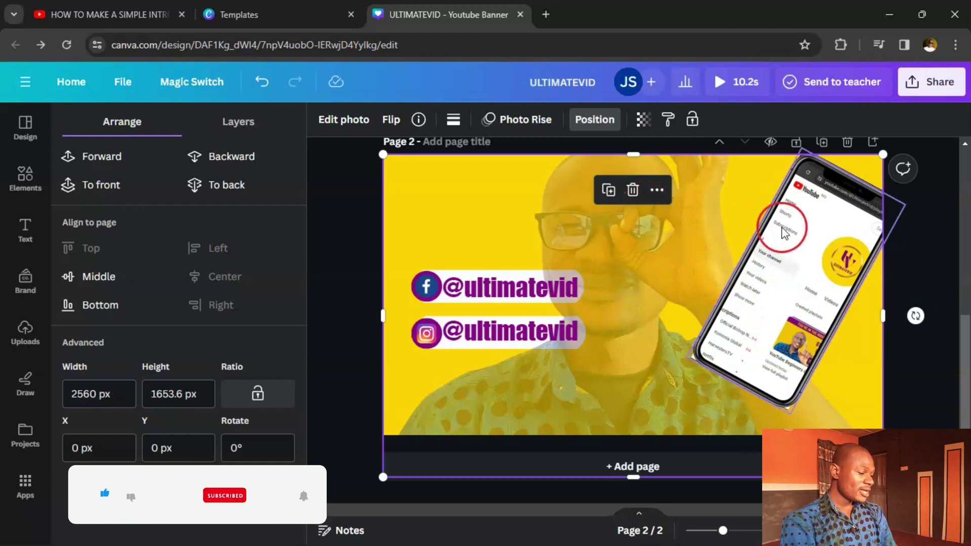
mouse_move(796, 287)
left_mouse_down()
mouse_move(803, 275)
mouse_move(796, 280)
left_mouse_up()
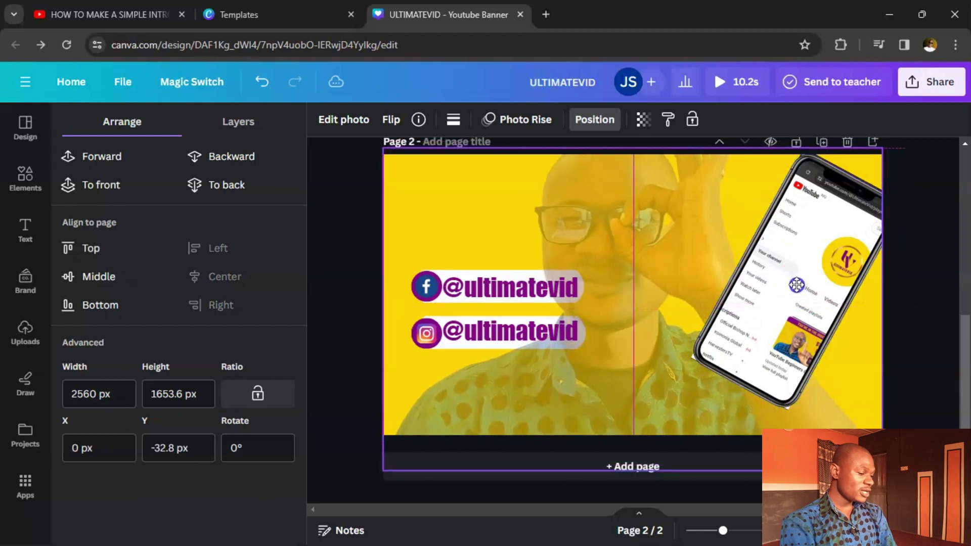
left_click(261, 81)
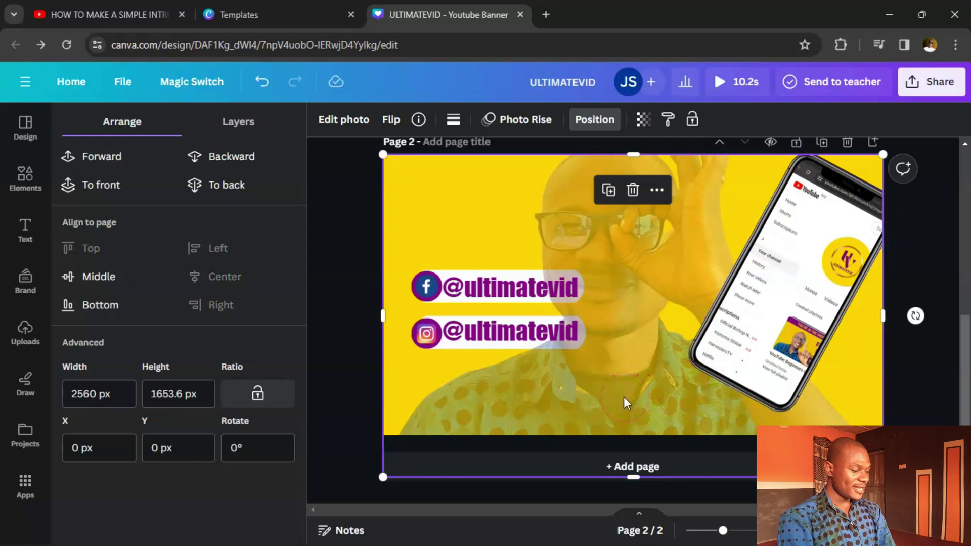
Add a subheading reading "Connect With Me" on page 2
left_click(26, 237)
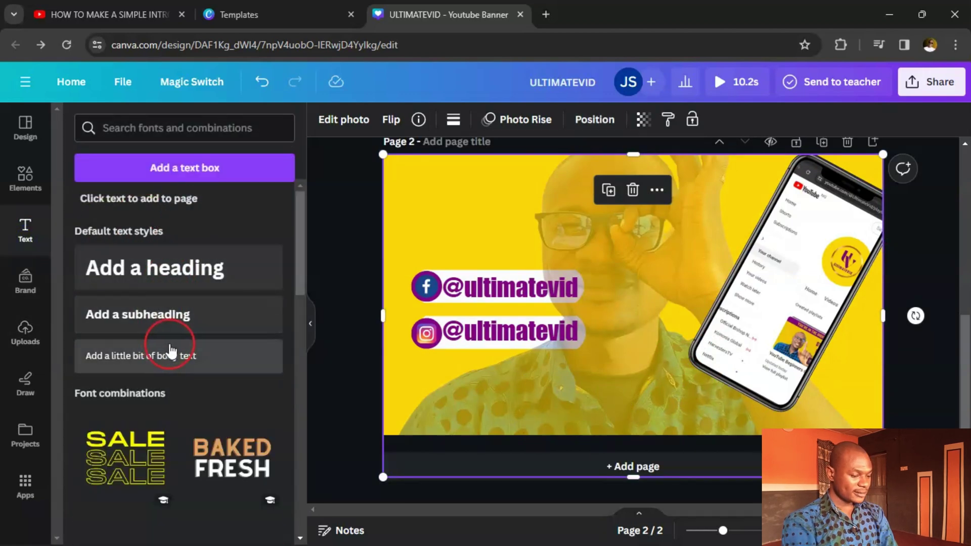
left_click(134, 313)
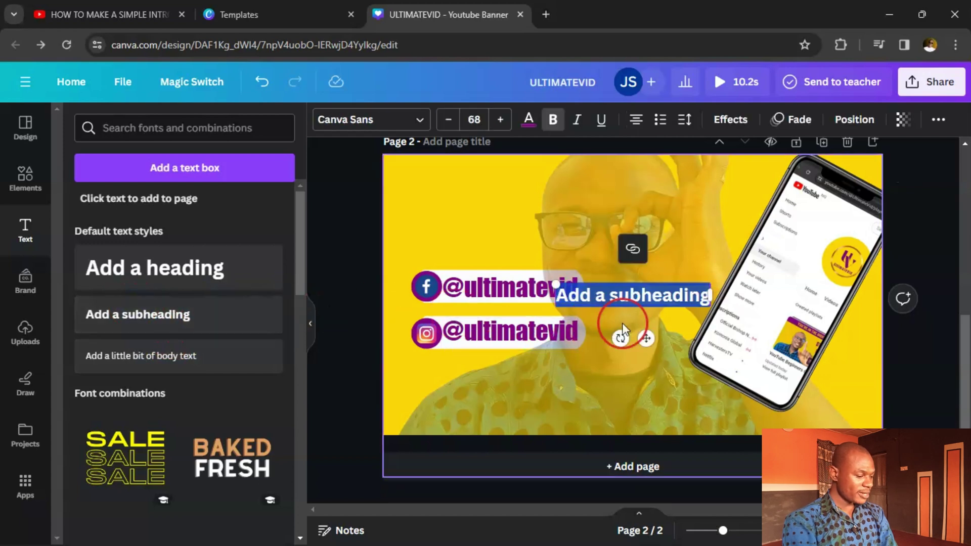
double_click(645, 303)
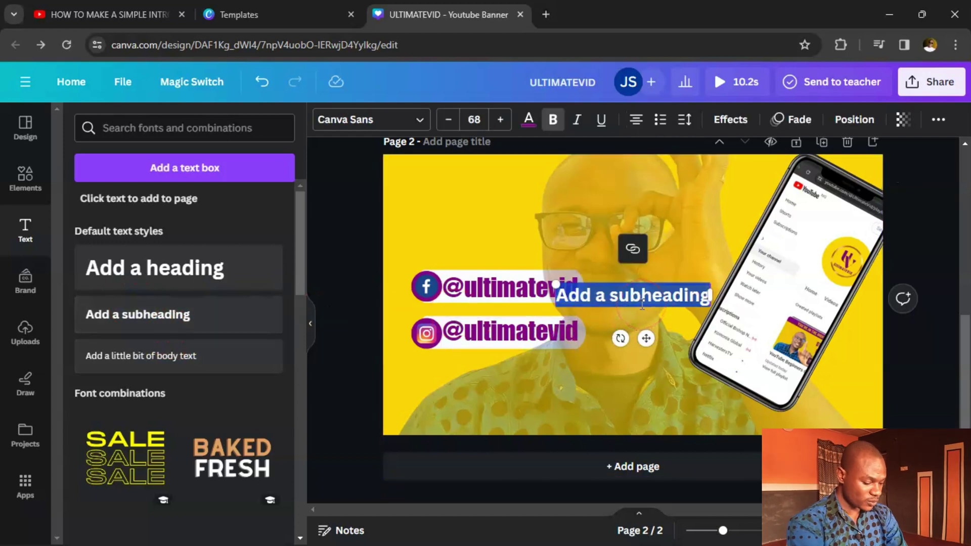
type("Connect With Me")
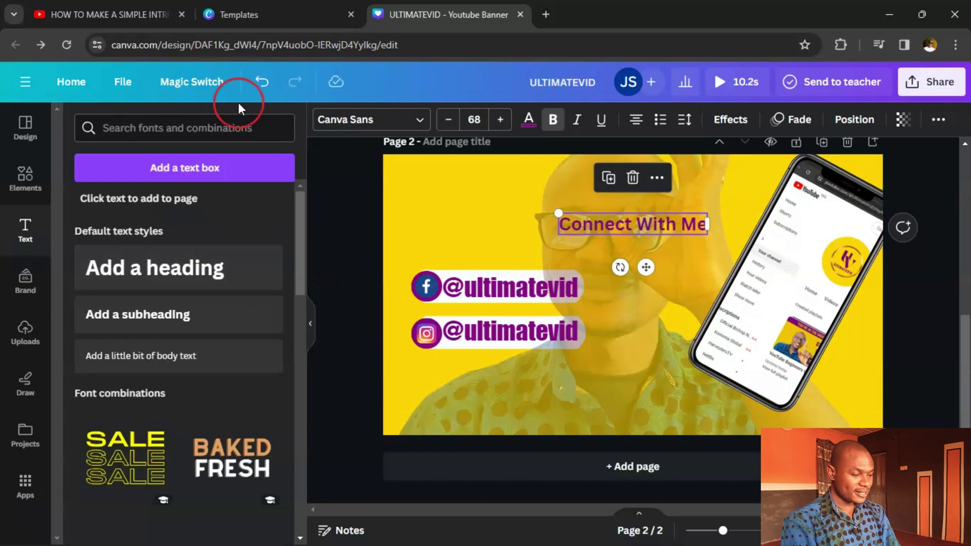
Set the "Connect With Me" text in the Intro Script font and enlarge it to size 130 above the social handles
left_click(392, 121)
scroll(214, 277, "down", 5)
left_click(130, 339)
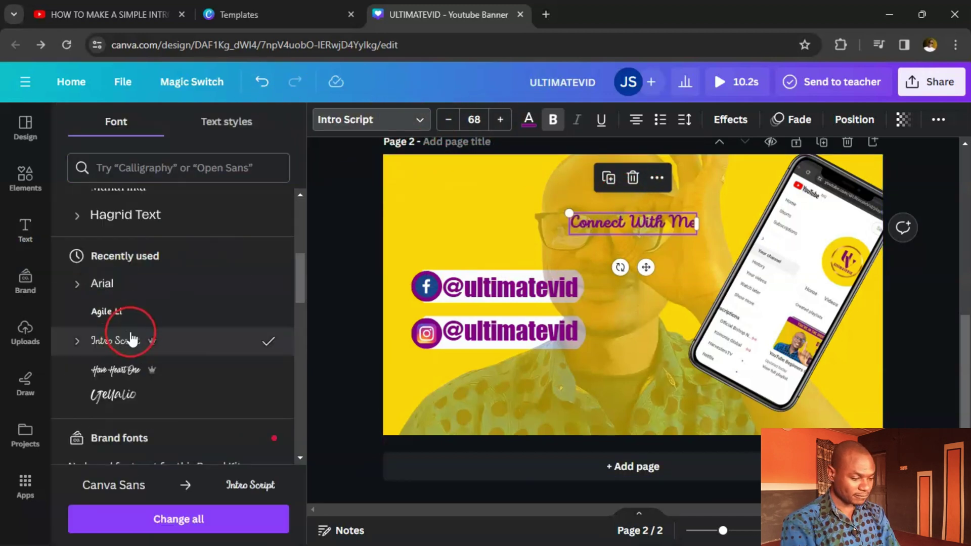
left_click(582, 221)
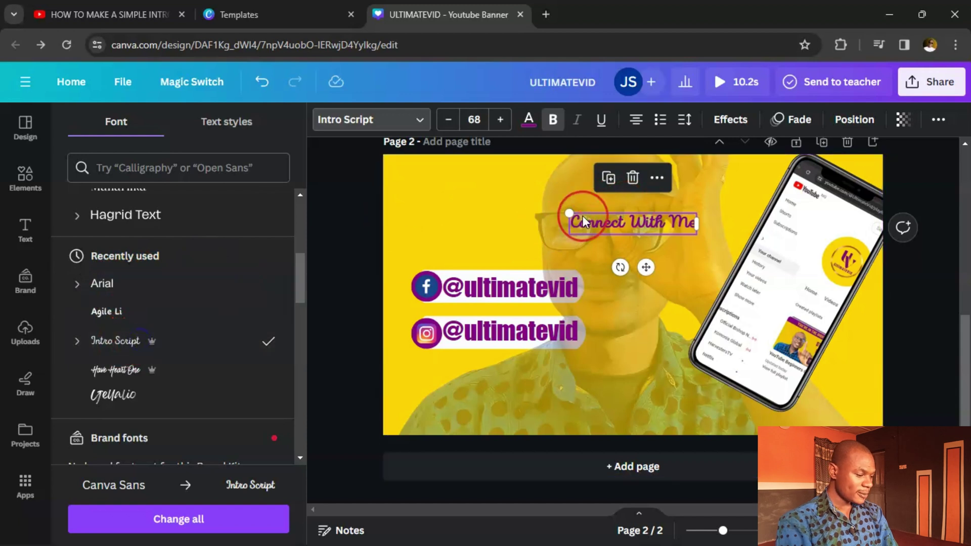
left_click_drag(570, 211, 487, 195)
left_click_drag(698, 230, 720, 217)
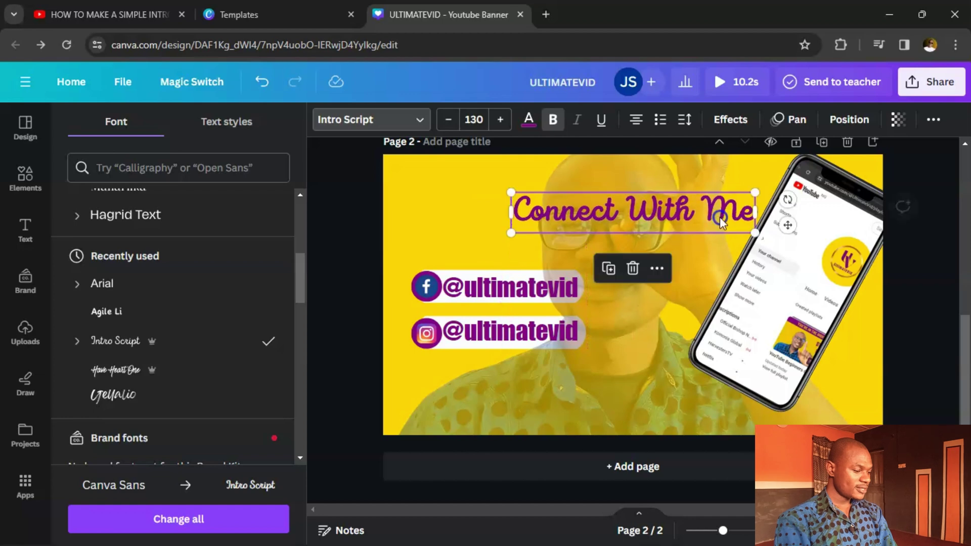
left_click(665, 384)
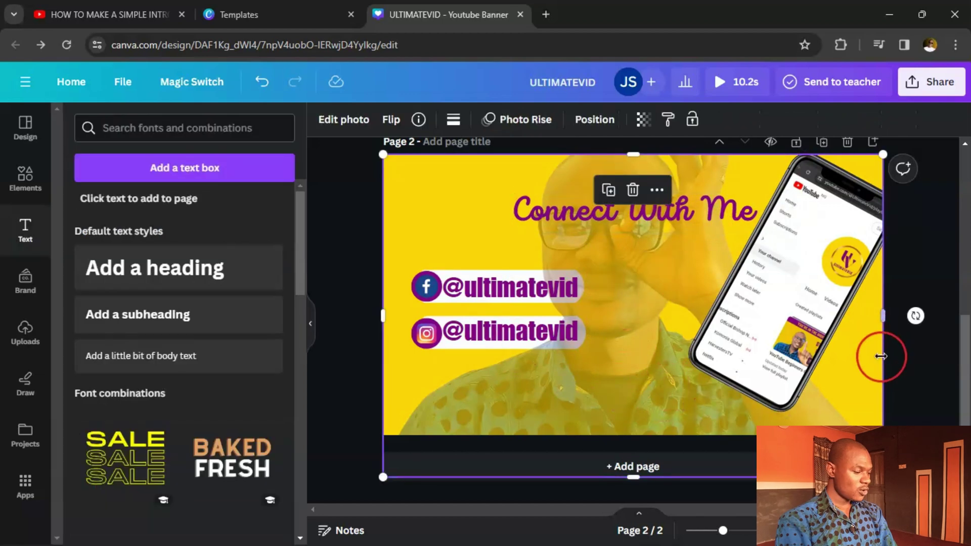
left_click(916, 399)
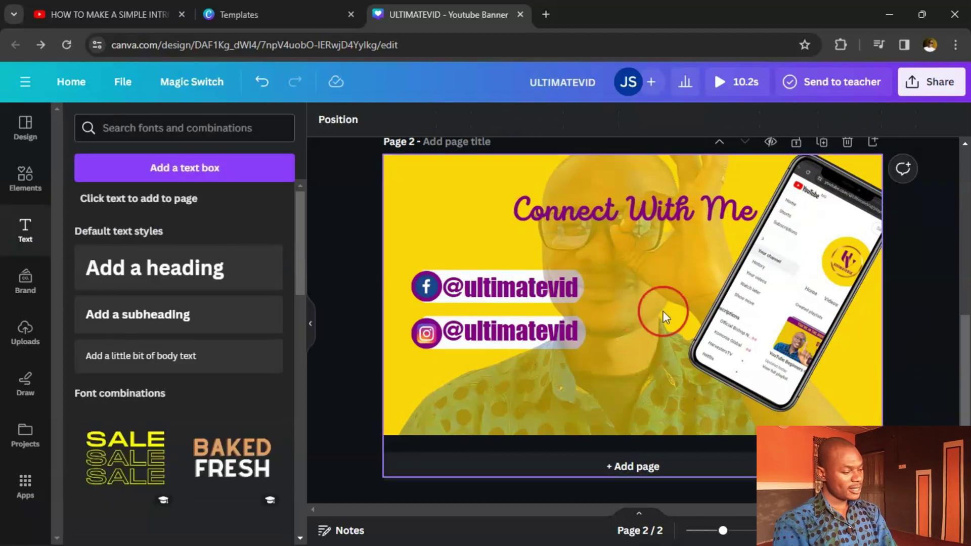
Move the cursor graphic and the subscribe button bar lower on page 1 to open space beneath the tagline
scroll(634, 432, "up", 3)
scroll(634, 433, "up", 5)
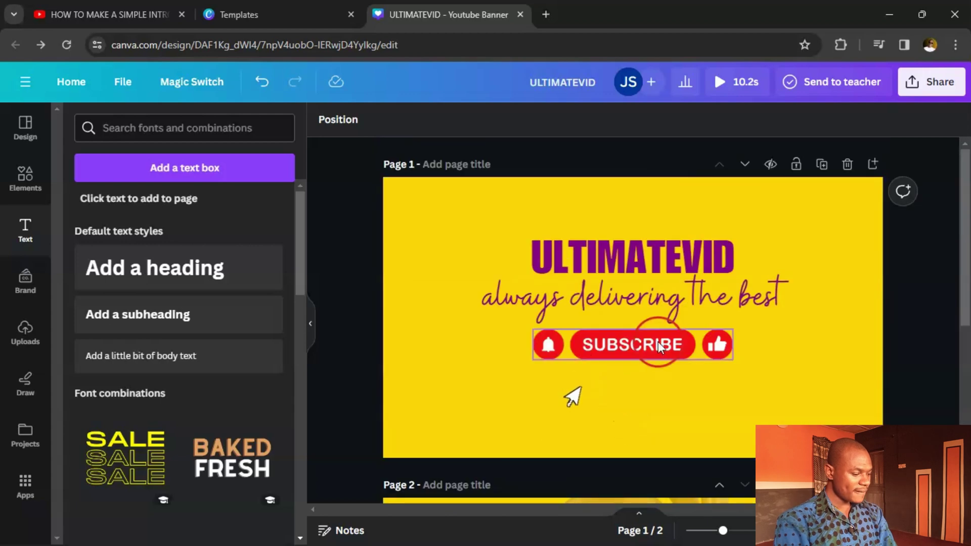
left_click(640, 344)
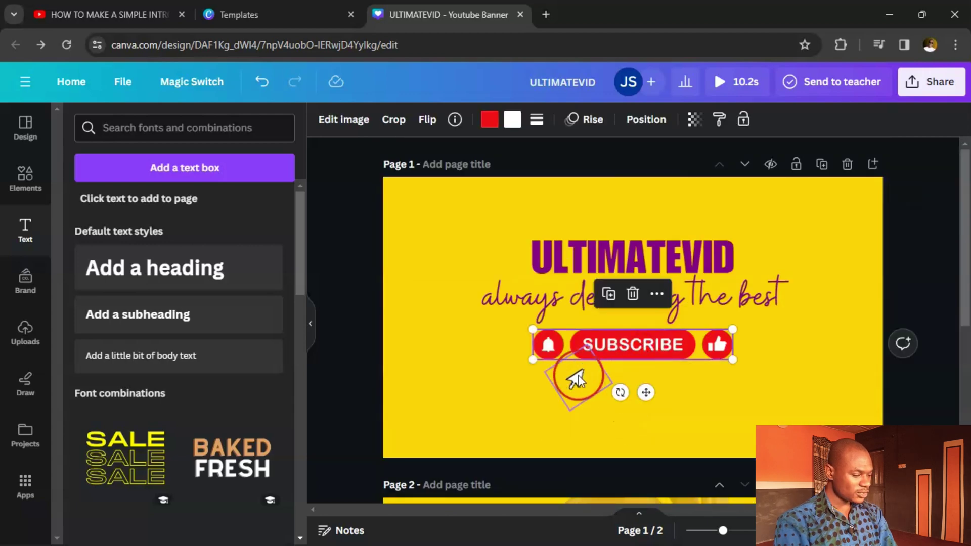
left_click(574, 382)
left_click_drag(571, 379, 527, 408)
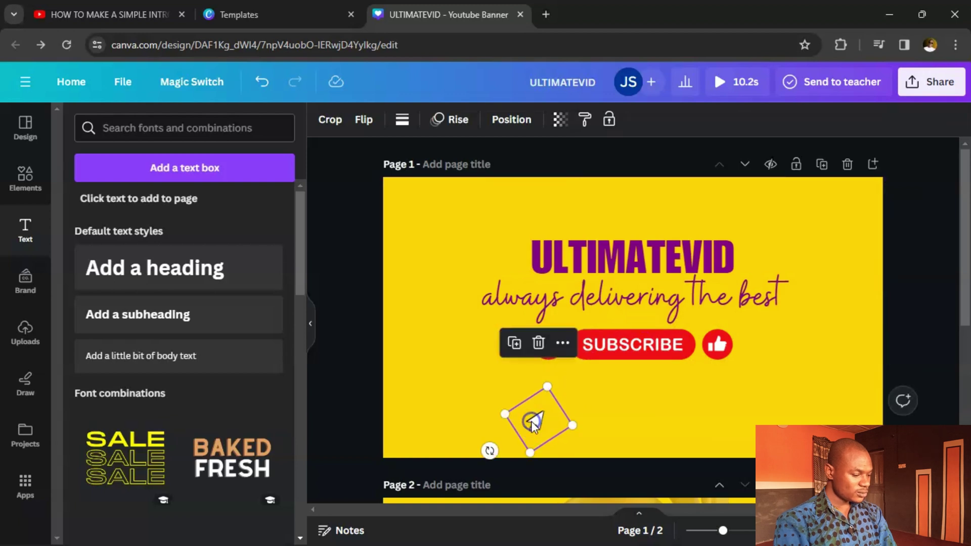
left_click(634, 348)
left_click_drag(633, 348, 635, 394)
Add the subheading "we build youtbe channels" in the tagline's handwritten style between the tagline and the subscribe bar on page 1
left_click(126, 320)
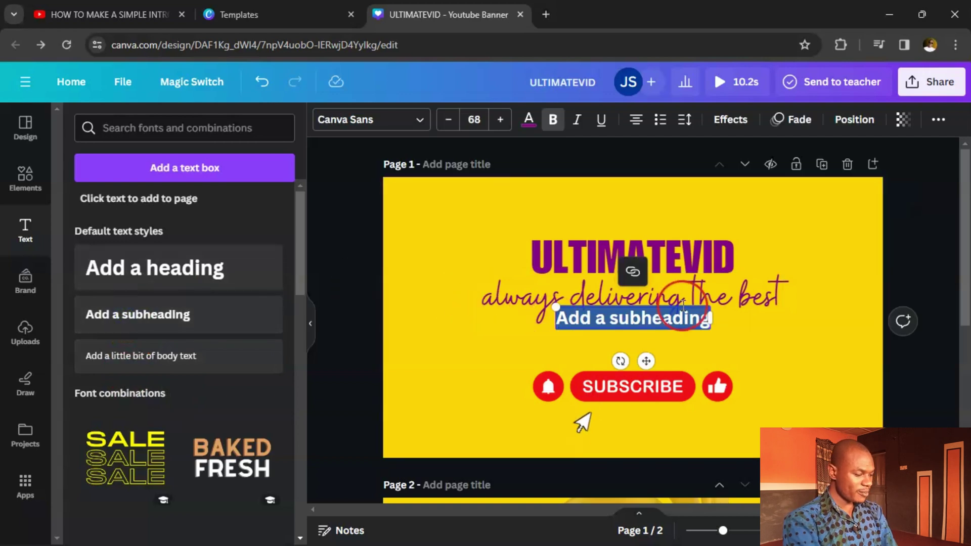
type("we build youtbe")
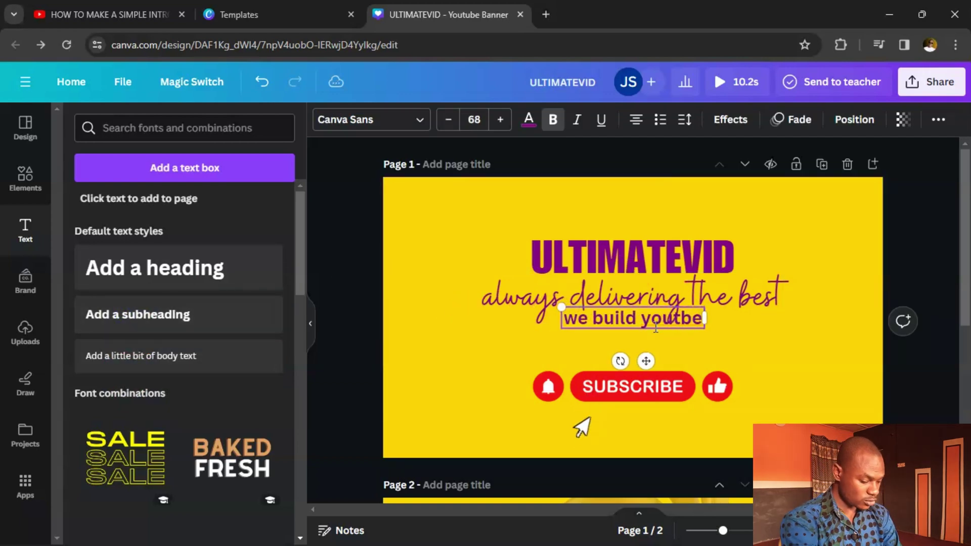
type(" channel")
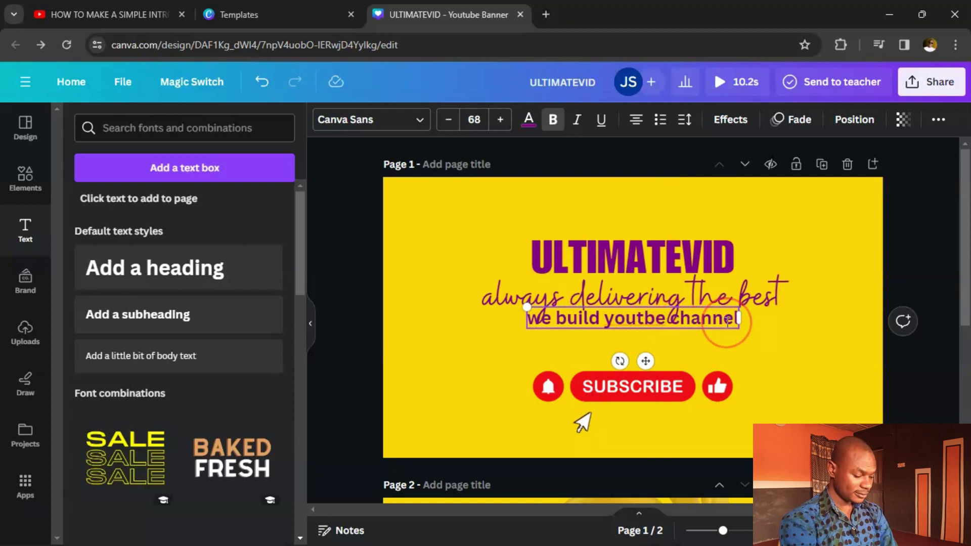
type("s")
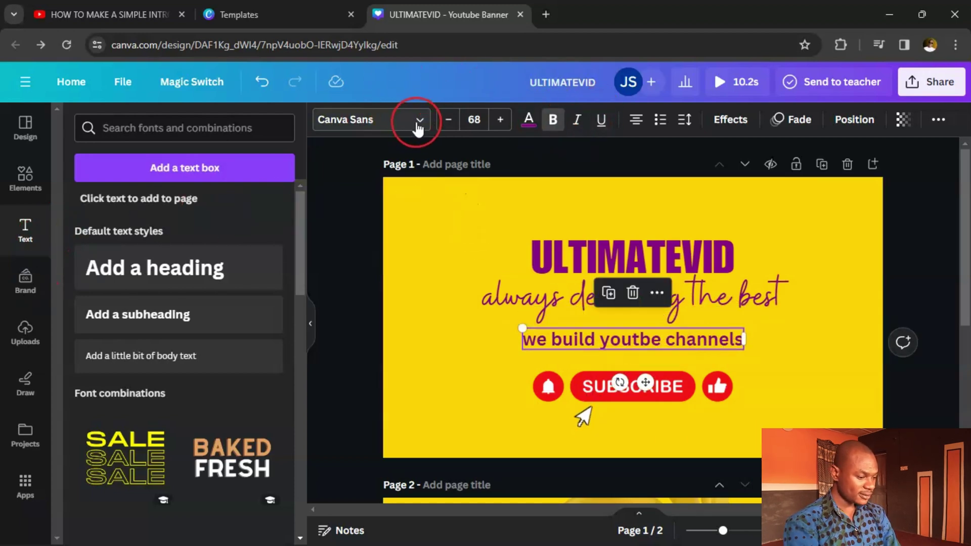
left_click(563, 223)
Apply the Tumble photo animation on enter to page 2's faded background photo and reduce its intensity to about a quarter
scroll(502, 354, "down", 6)
left_click(502, 409)
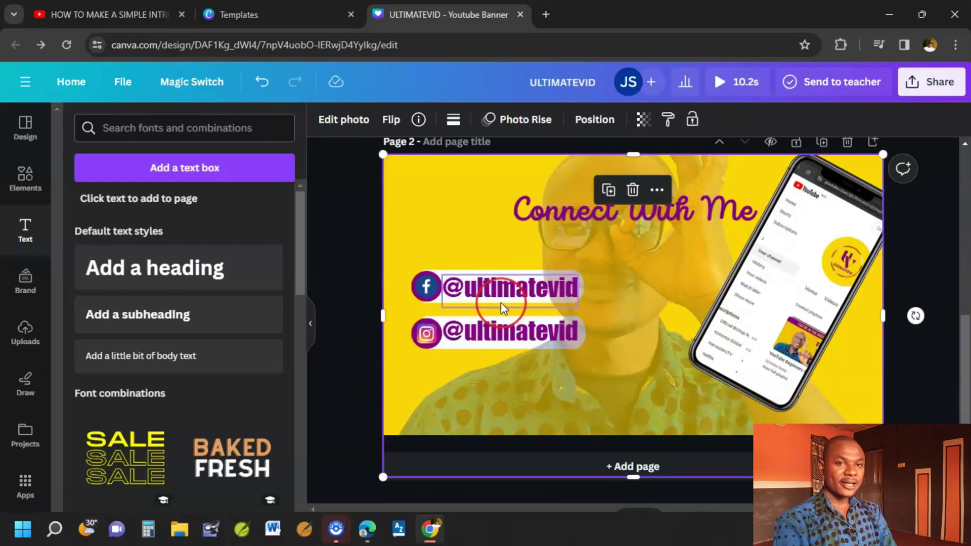
scroll(500, 302, "up", 2)
scroll(294, 261, "down", 1)
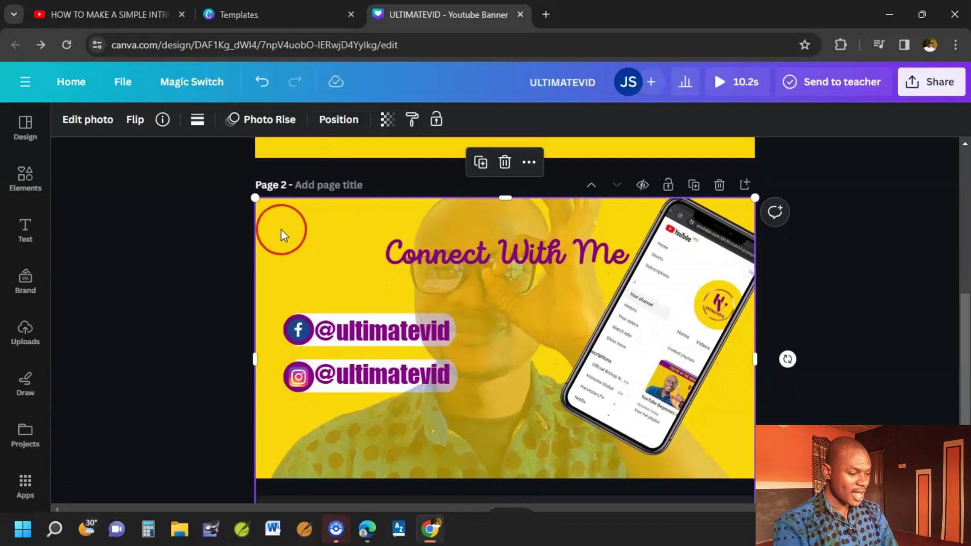
left_click(237, 129)
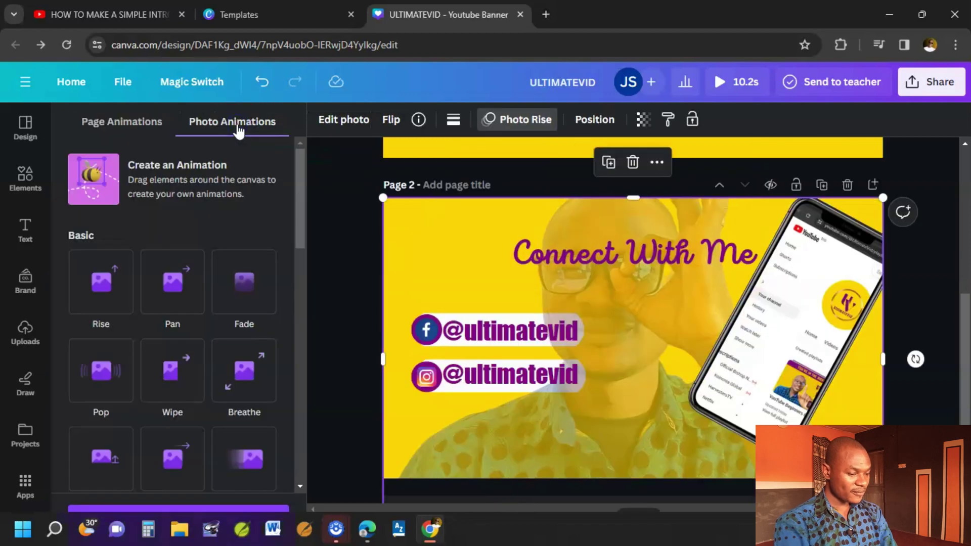
scroll(101, 348, "down", 5)
left_click(101, 349)
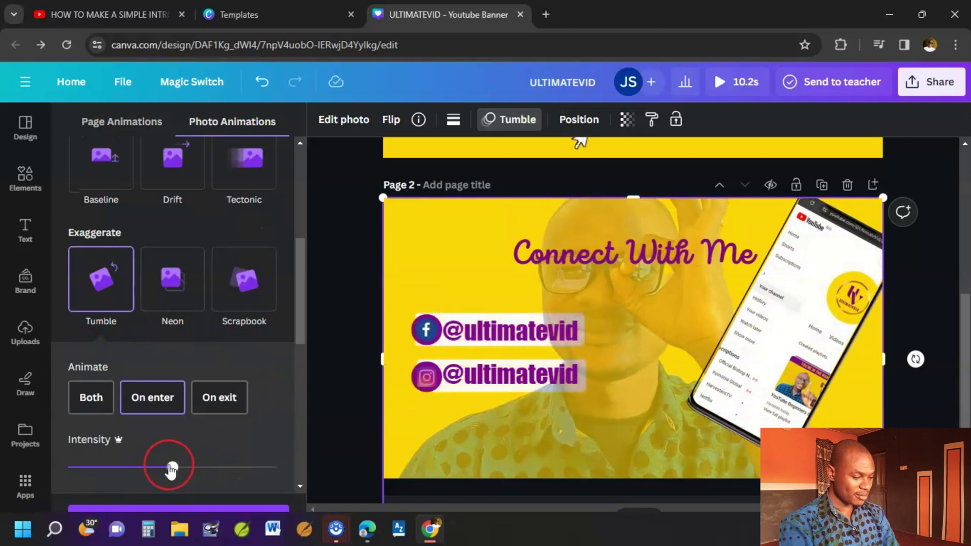
left_click_drag(171, 467, 121, 467)
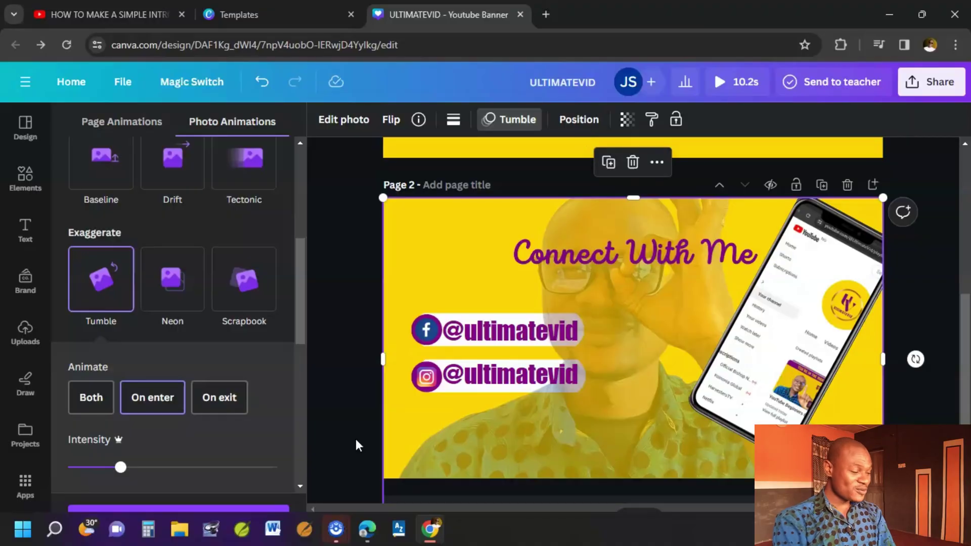
Open the download settings for the finished two-page banner and look through the file types, including MP4 Video and GIF
scroll(356, 439, "up", 5)
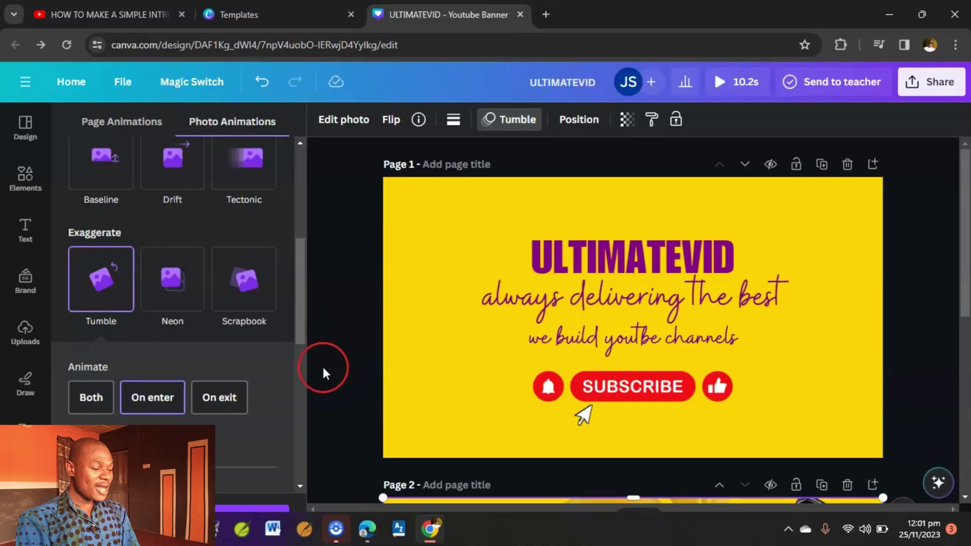
scroll(610, 371, "down", 6)
left_click(883, 202)
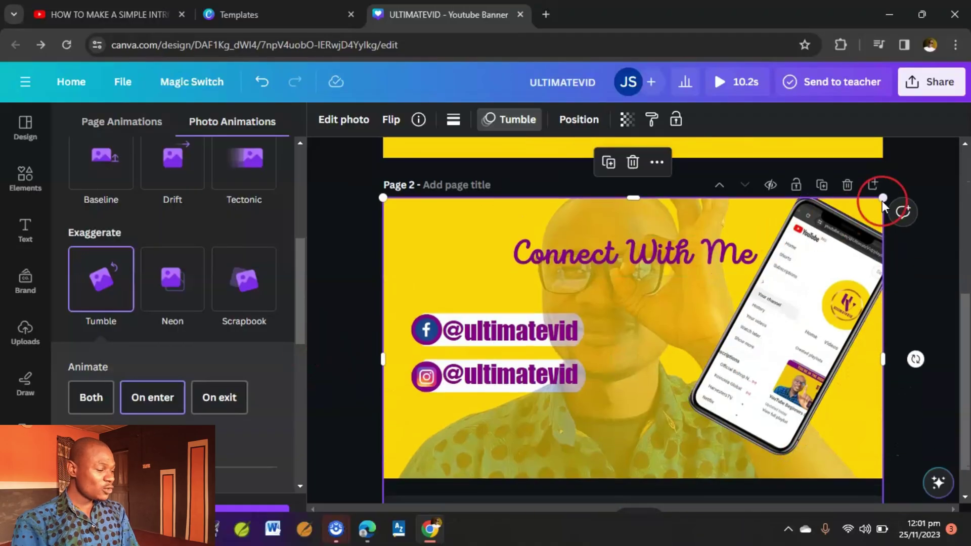
left_click(934, 84)
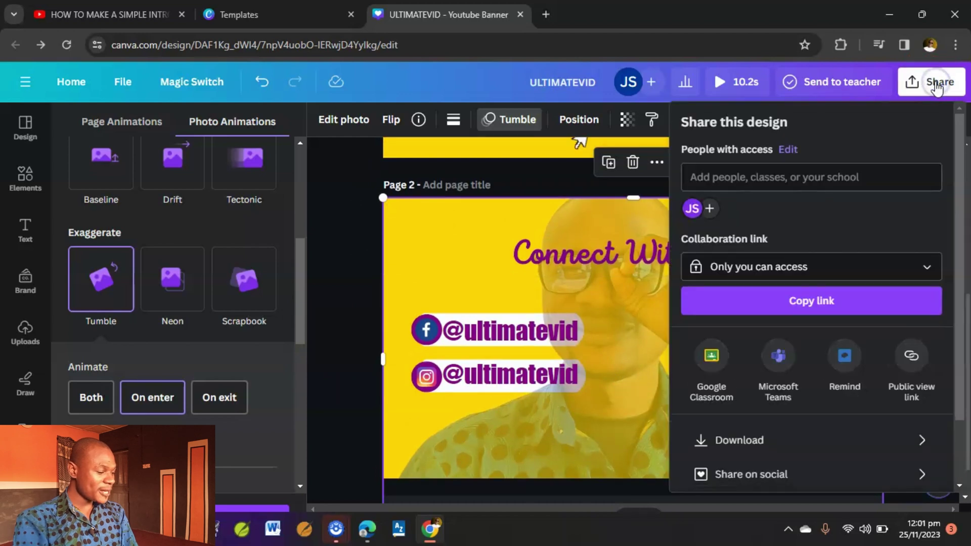
left_click(806, 444)
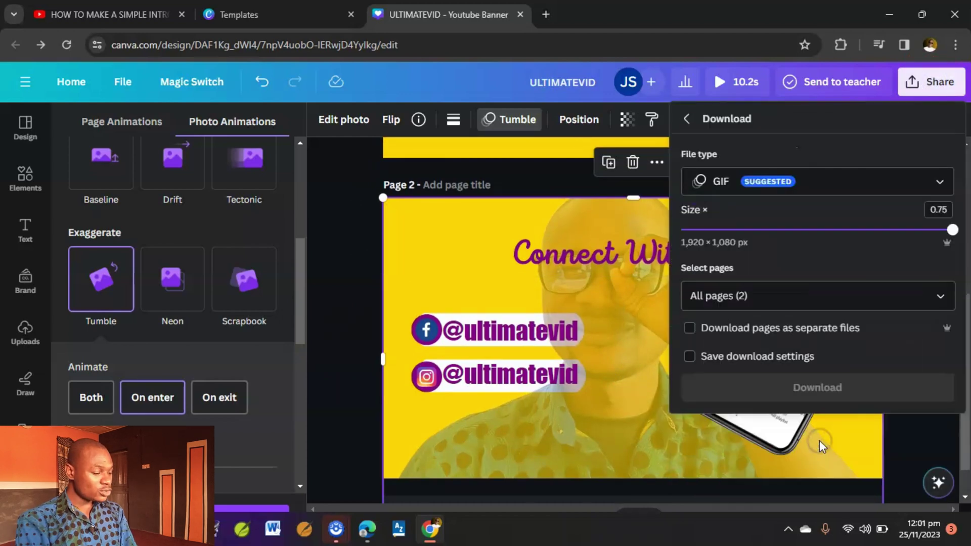
left_click(939, 183)
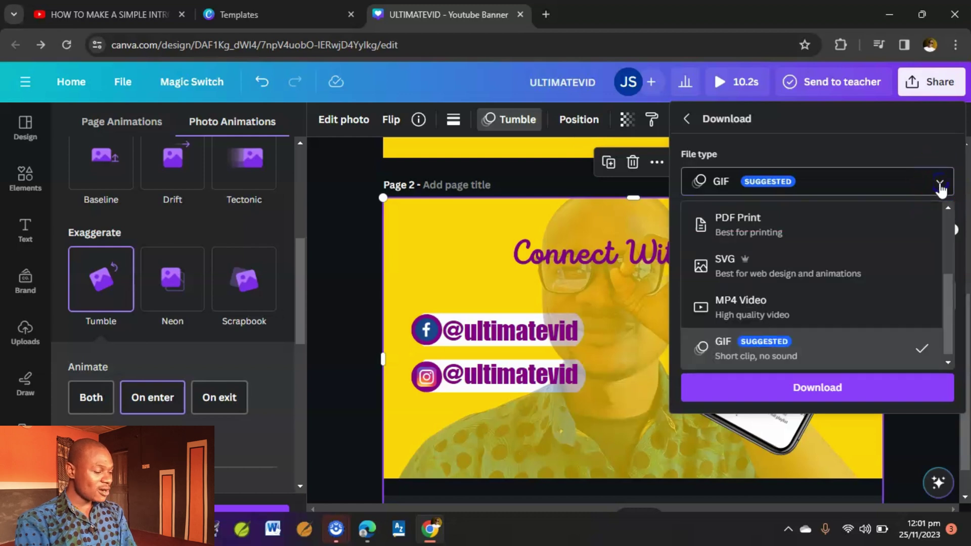
scroll(808, 245, "up", 2)
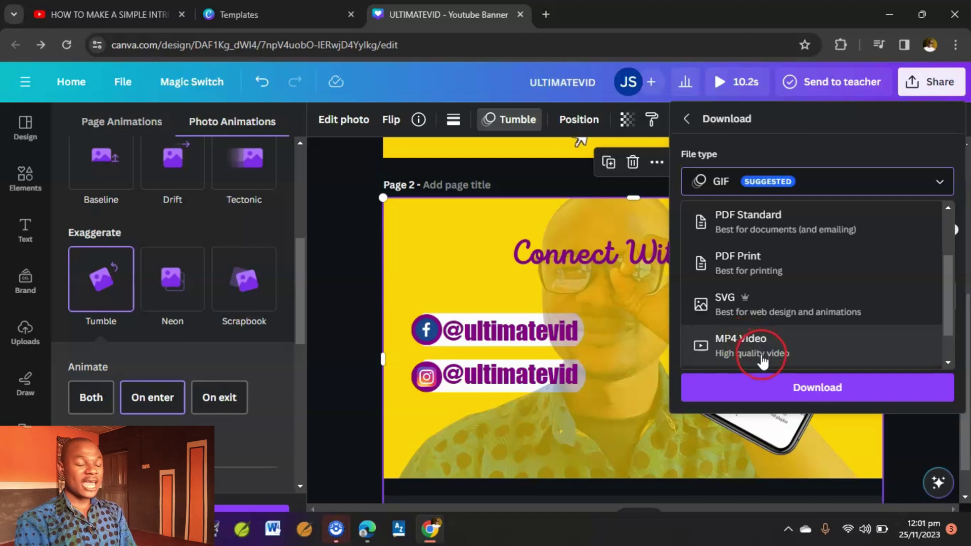
scroll(763, 360, "down", 1)
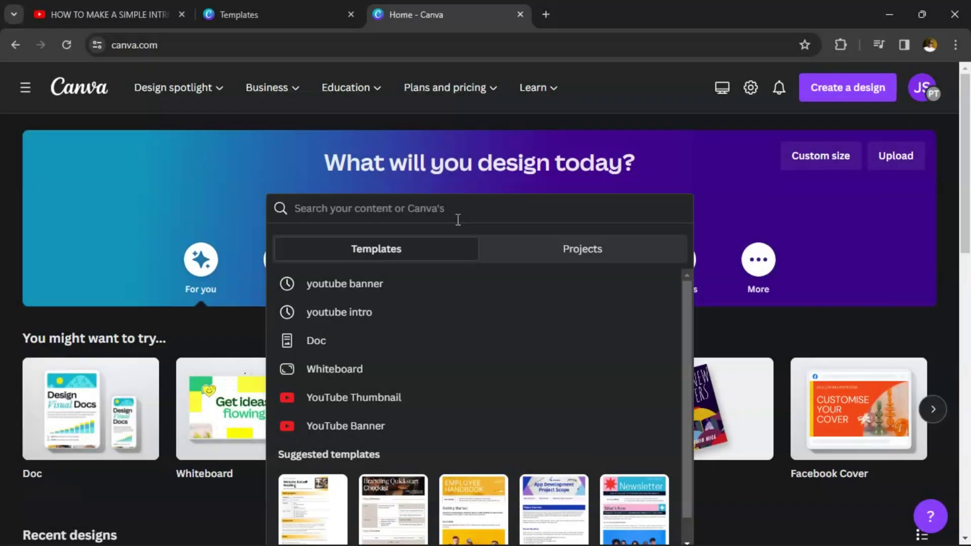
Search the Canva templates for "youtube intro"
type("yo")
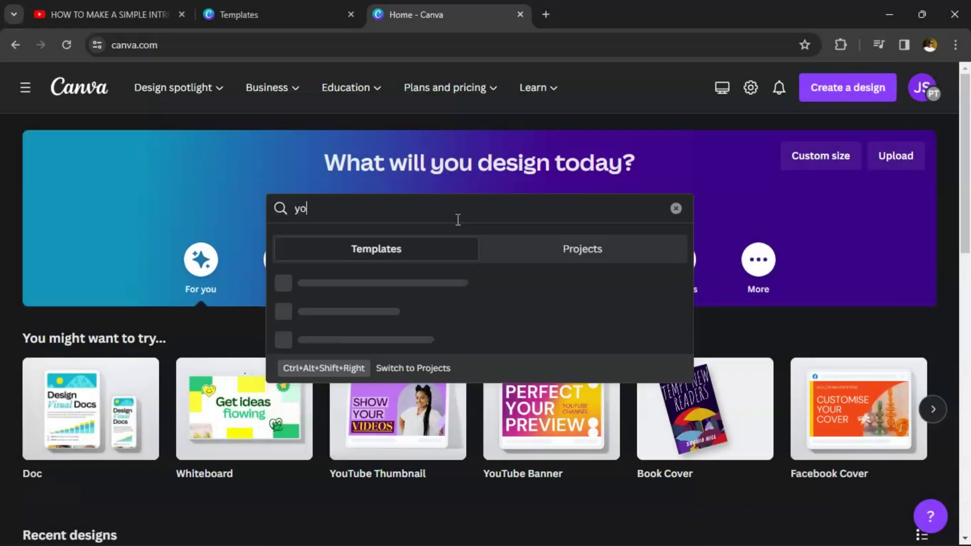
type("utube intro")
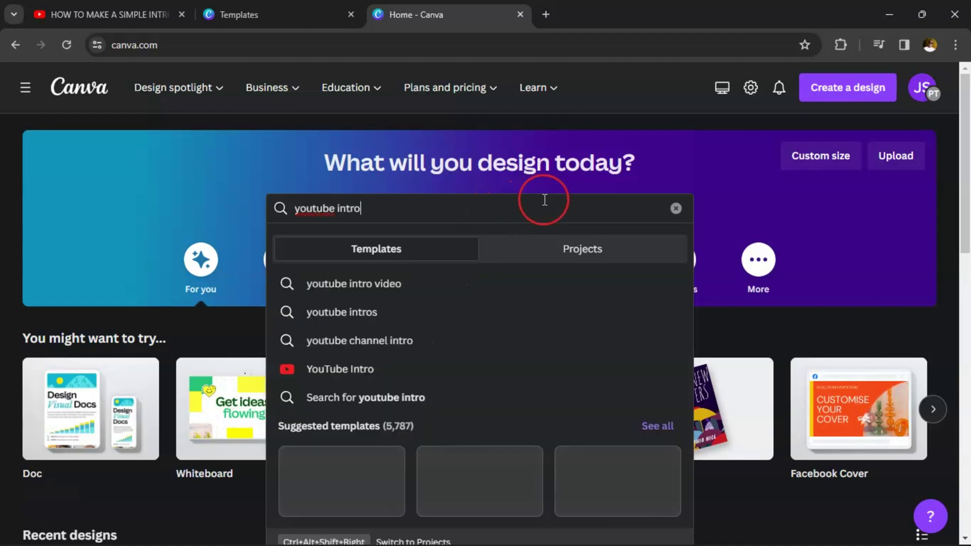
key("Return")
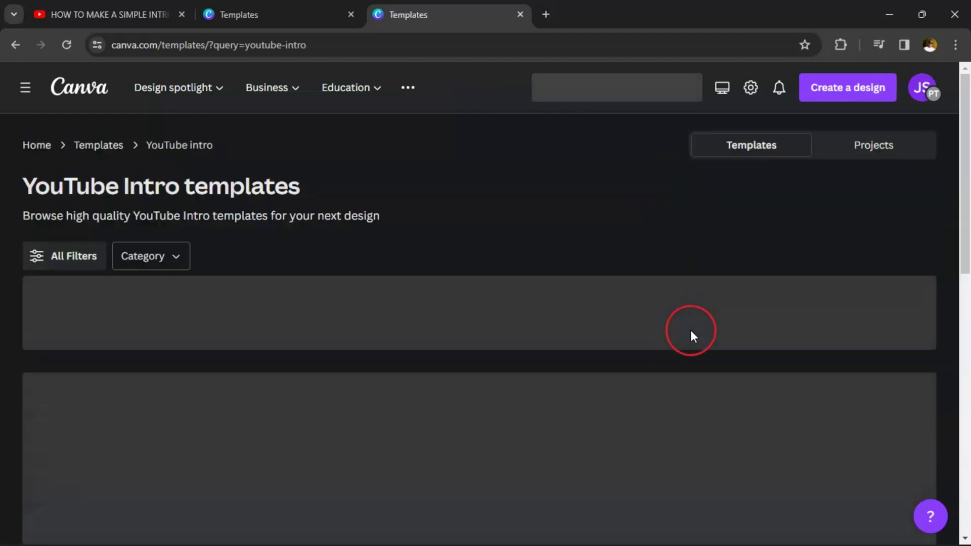
Browse the YouTube intro templates and open the Yellow Simple Travel Vlog YouTube Intro for customizing
scroll(690, 329, "down", 3)
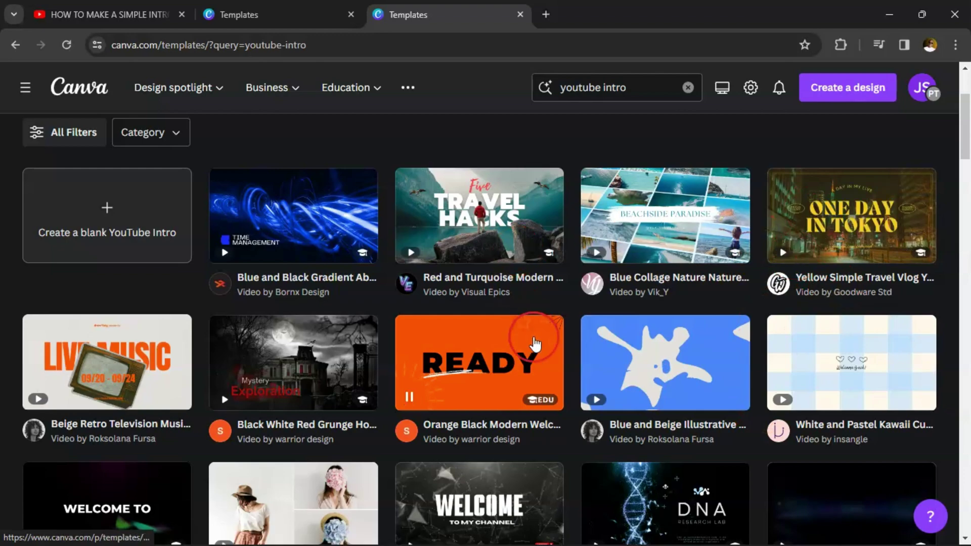
scroll(680, 367, "down", 3)
scroll(680, 377, "down", 8)
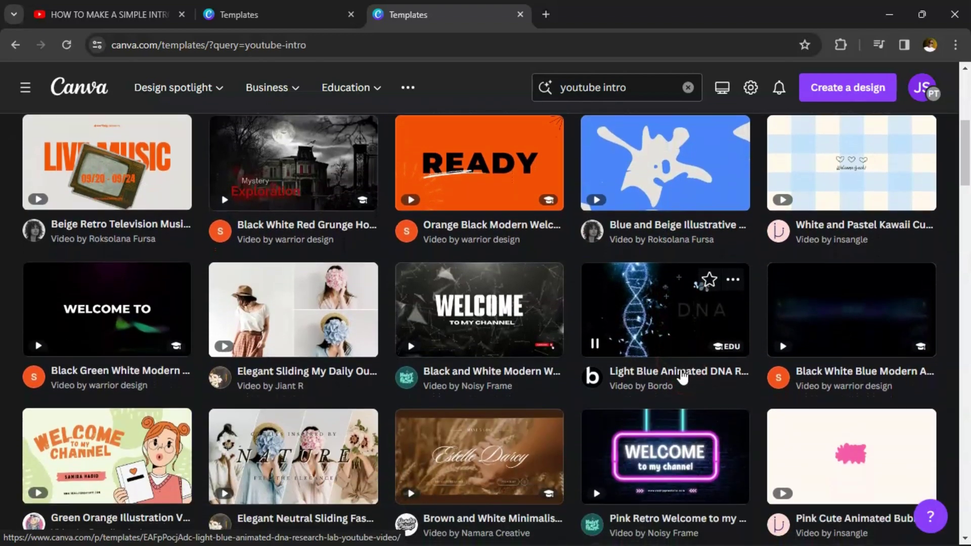
scroll(680, 377, "down", 4)
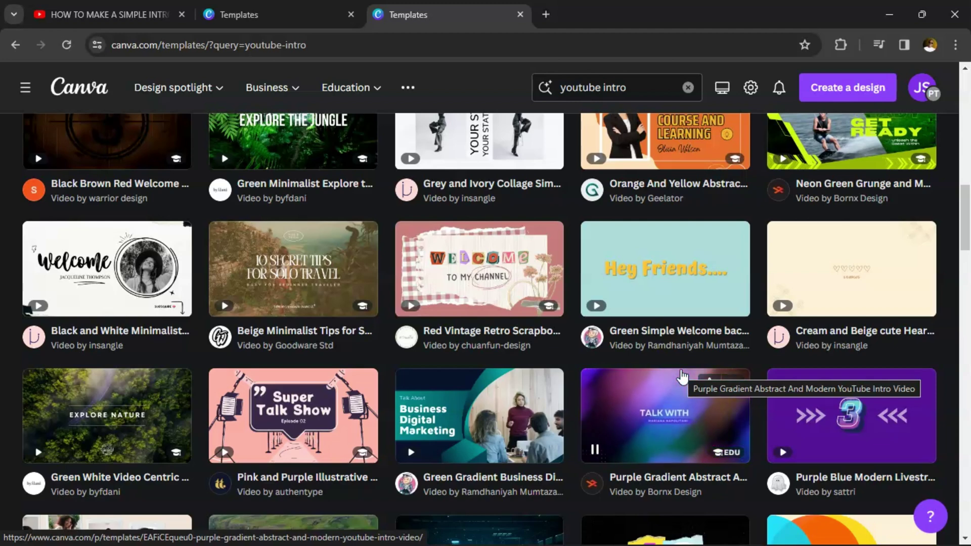
scroll(682, 376, "down", 4)
scroll(682, 376, "down", 4)
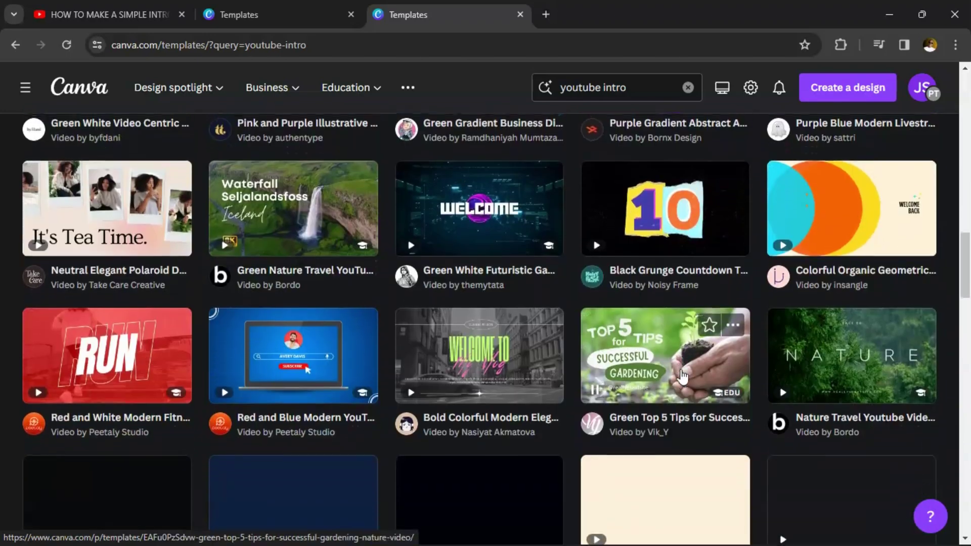
scroll(682, 376, "up", 5)
scroll(680, 369, "up", 12)
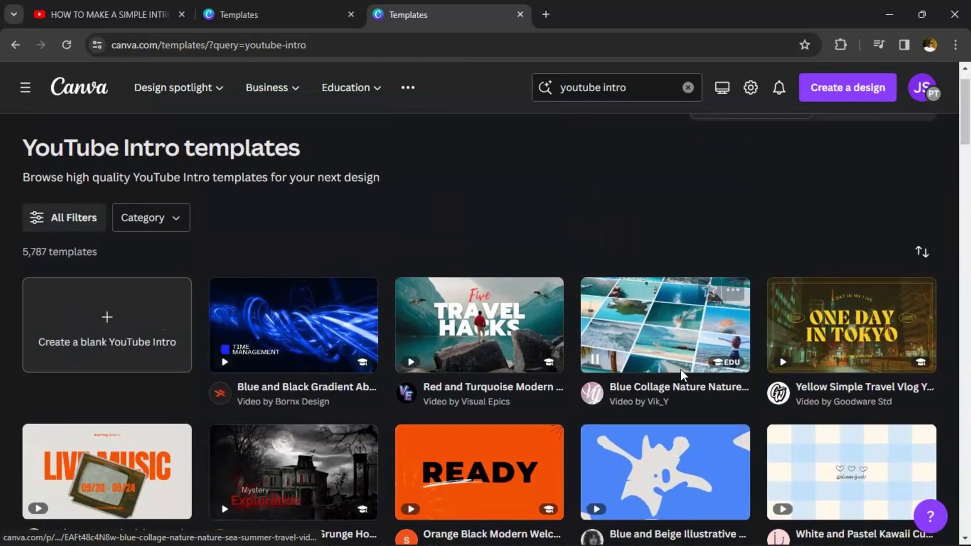
left_click(850, 318)
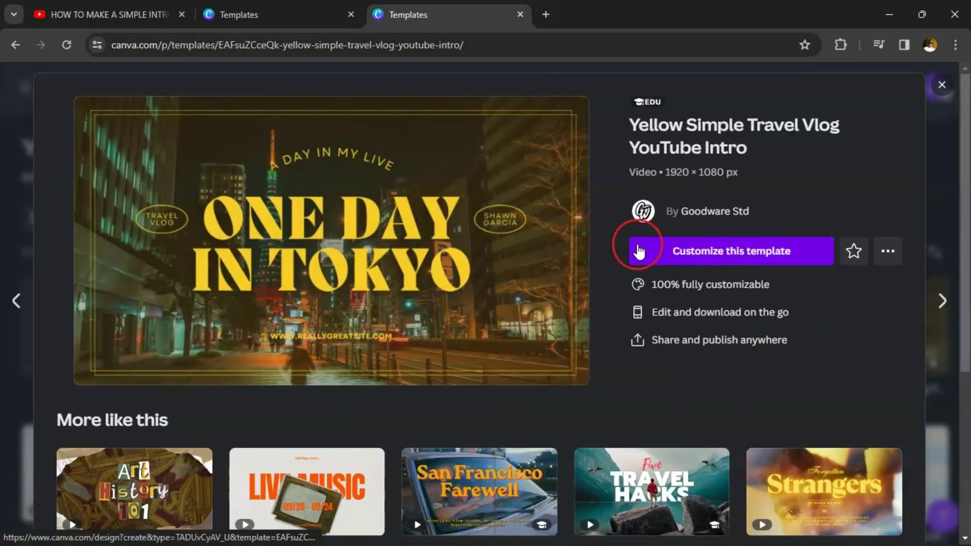
left_click(727, 254)
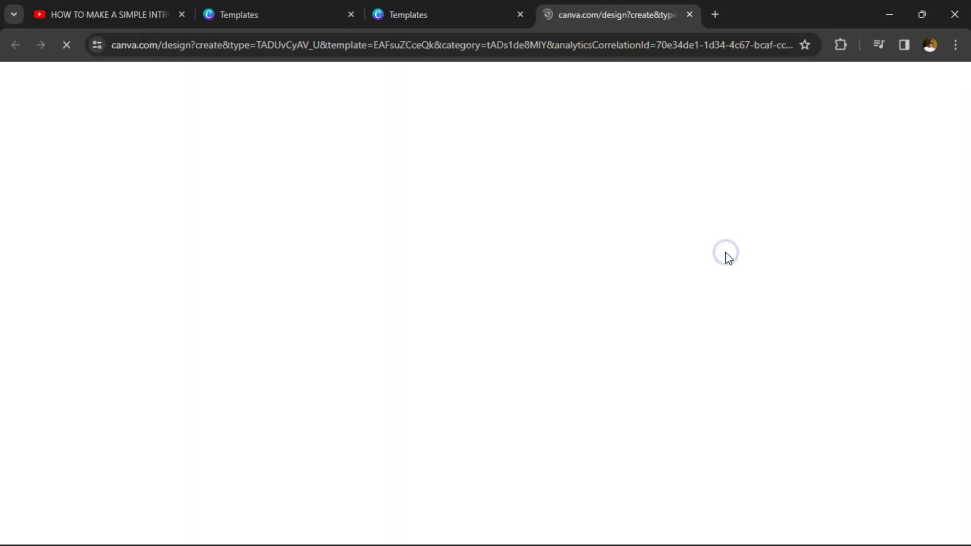
left_click(877, 314)
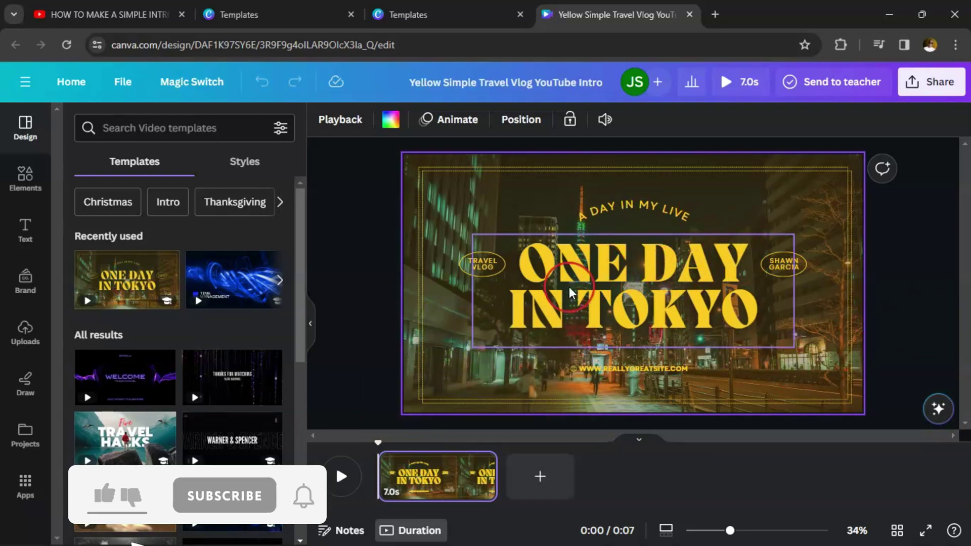
Replace the "ONE DAY IN TOKYO" headline with "ULTIMATE VID"
left_click(657, 289)
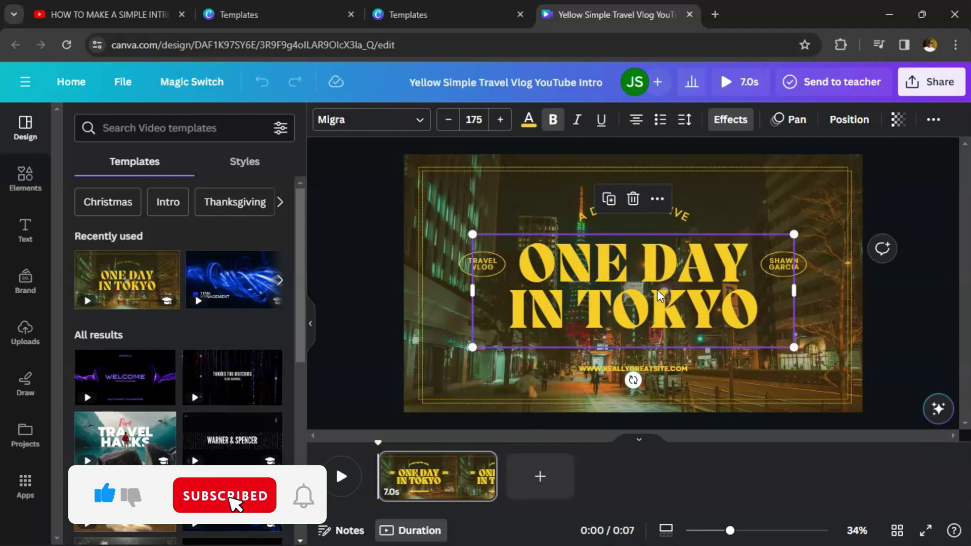
double_click(656, 289)
type("ULTIMAT")
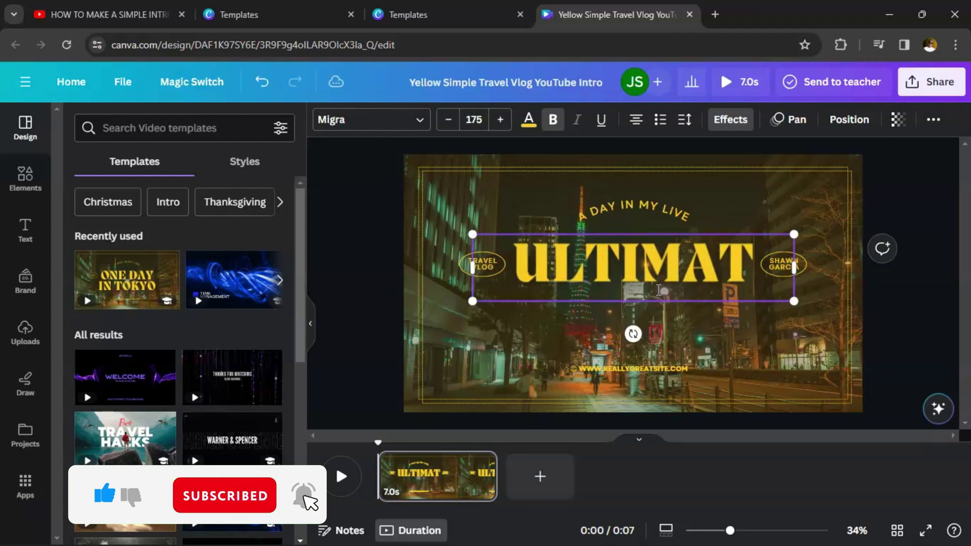
type("E VID")
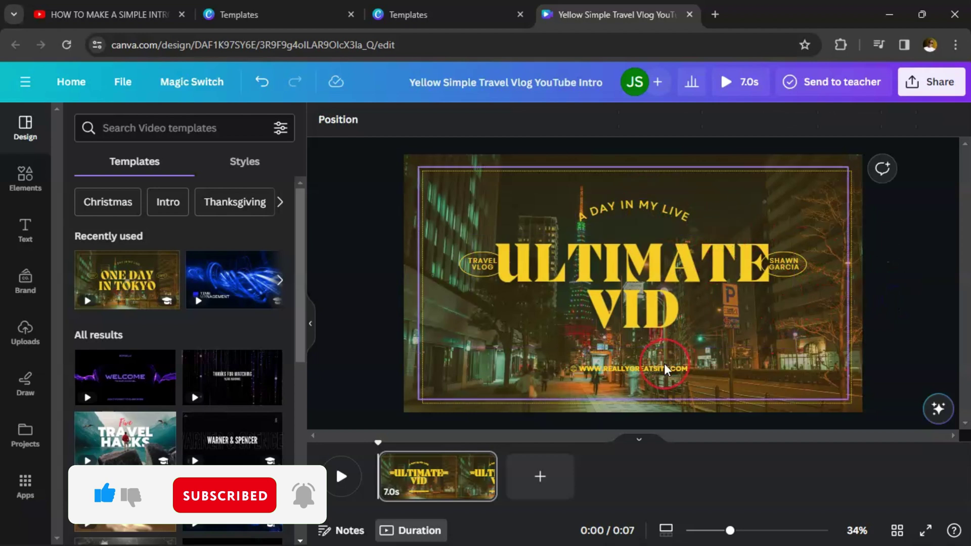
Shrink the "ULTIMATE VID" headline slightly so it fits between the two oval badges
left_click(624, 369)
left_click_drag(624, 369, 626, 369)
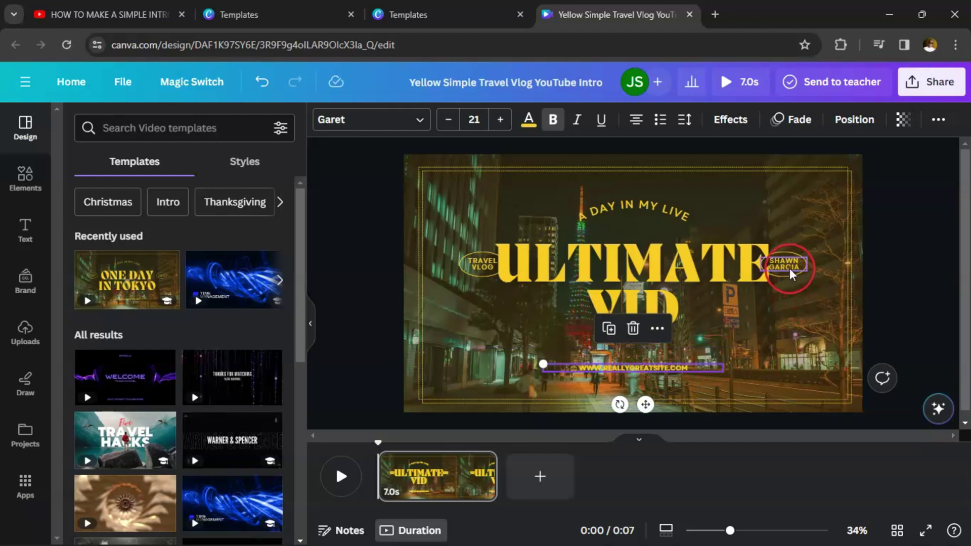
left_click_drag(789, 273, 805, 263)
key("ctrl+z")
Replace the name in the oval badge right of the headline with "FOR YOU" and centre the text in the oval
left_click(483, 264)
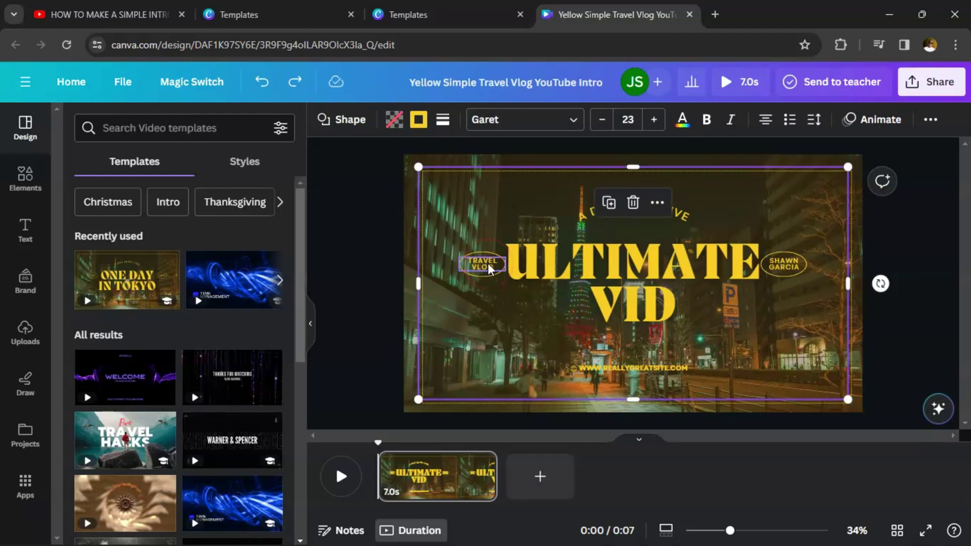
left_click(489, 267)
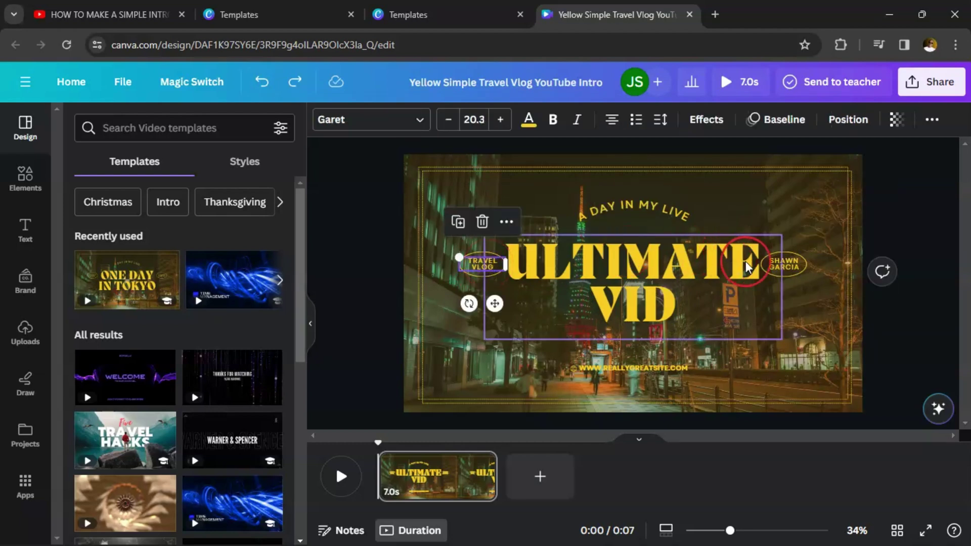
left_click(792, 268)
double_click(784, 262)
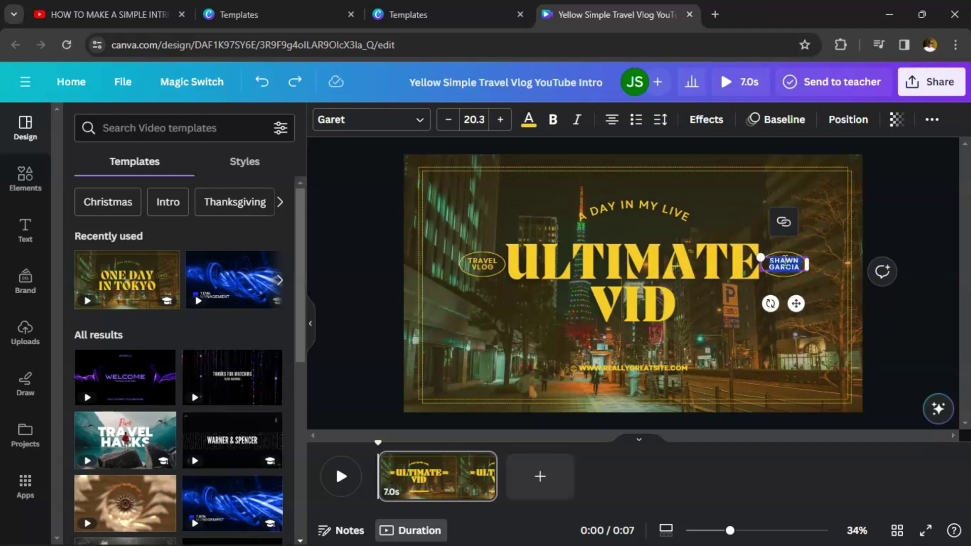
key("BackSpace")
type("FOR YOU")
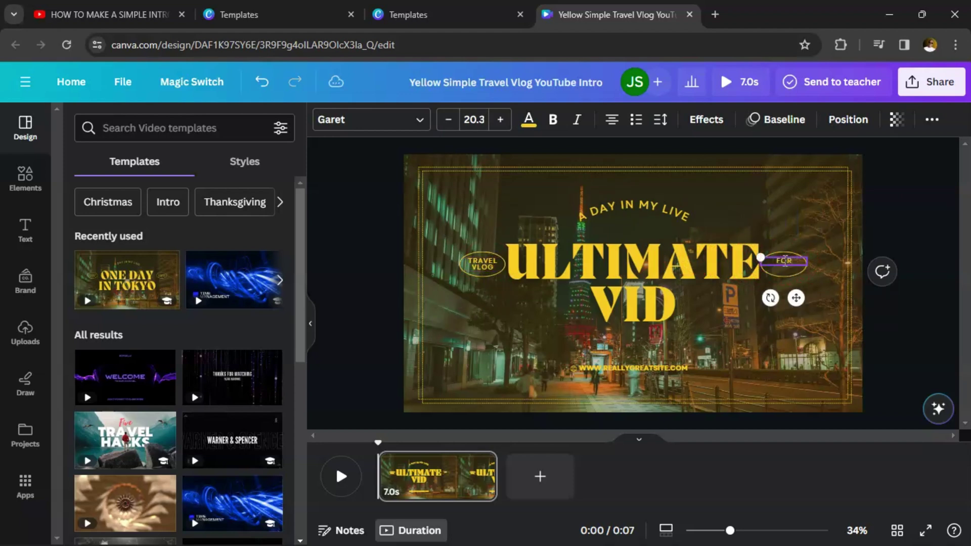
left_click(804, 262)
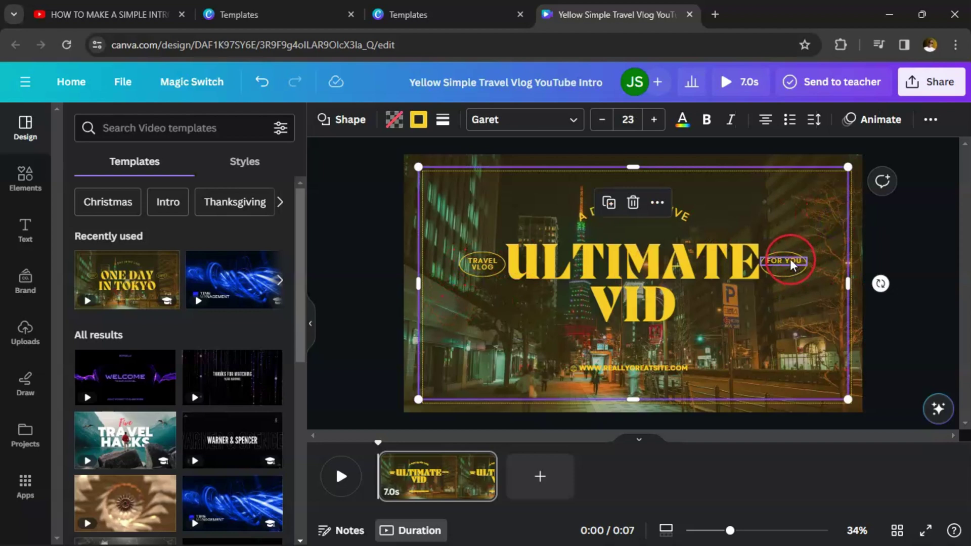
left_click(791, 264)
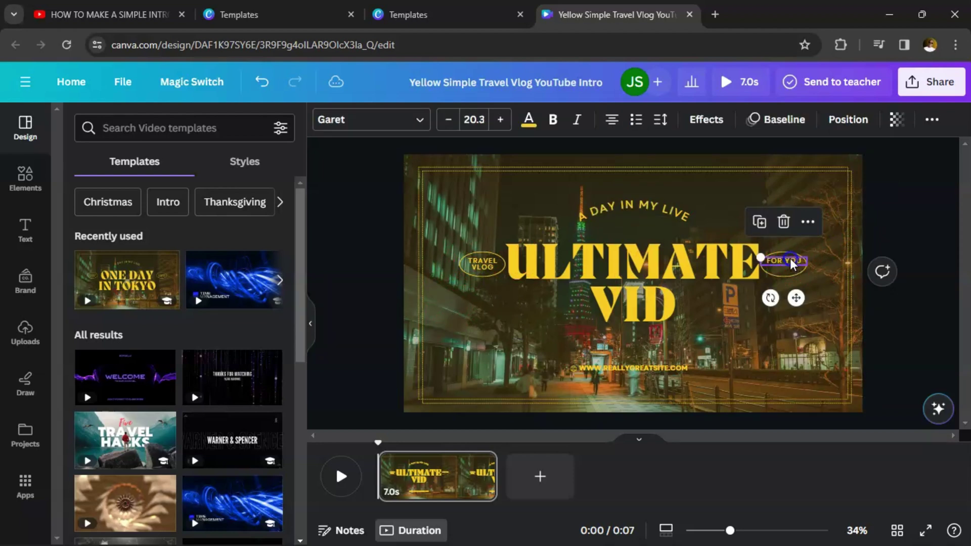
Change the "TRAVEL VLOG" badge text left of the headline to "FOR YOU" and centre it in its oval
left_click(478, 272)
left_click(478, 271)
left_click(478, 267)
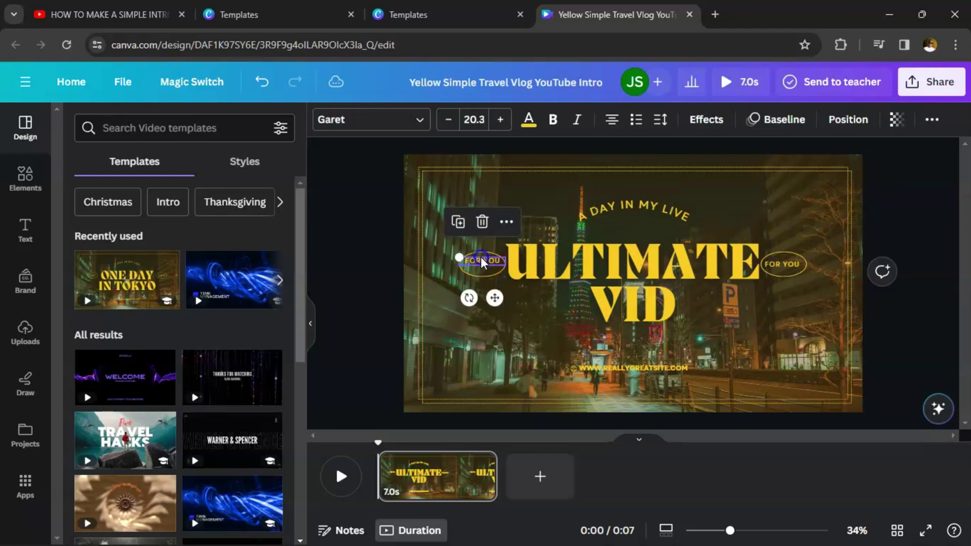
left_click_drag(478, 268, 479, 263)
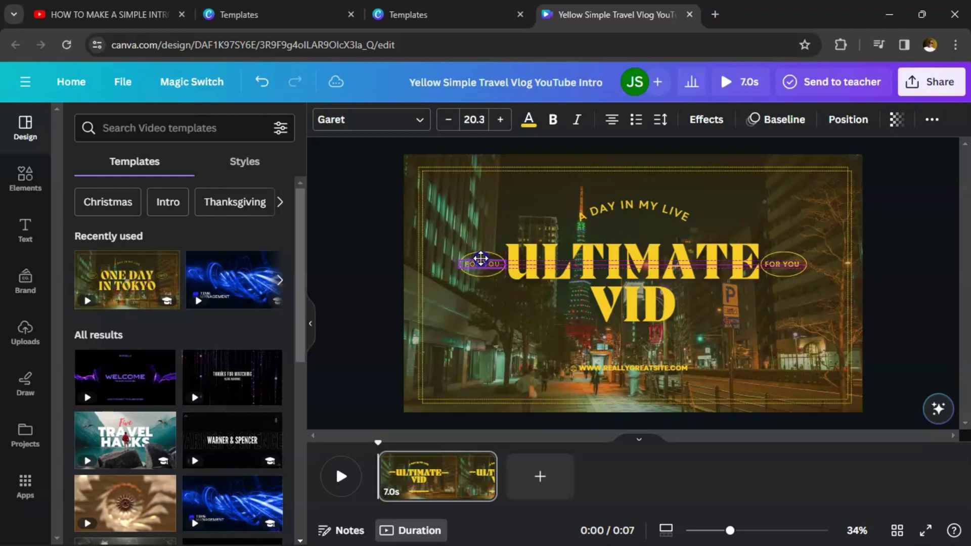
left_click_drag(482, 260, 481, 261)
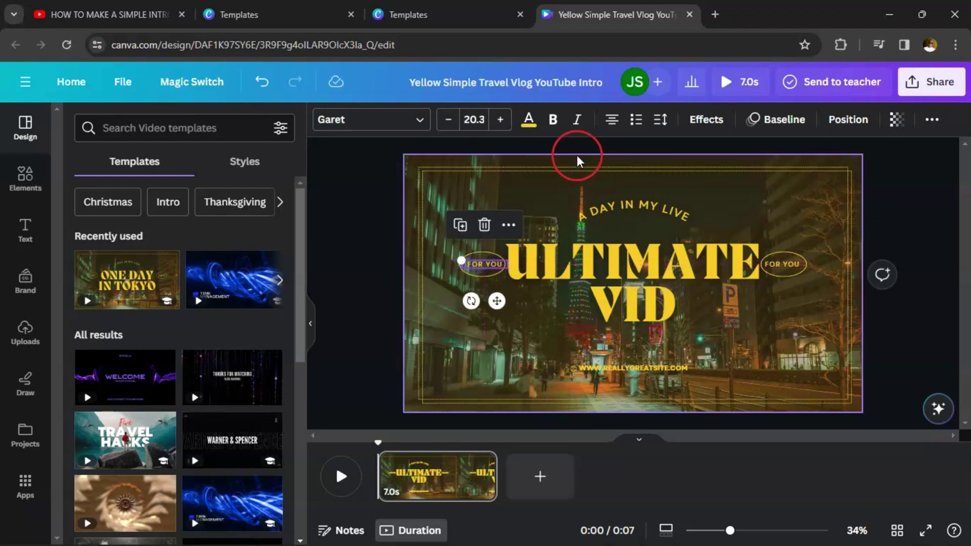
Replace the curved "A DAY IN MY LIVE" text above the headline with "ALWAYS DELIVERING THE BEST"
left_click(621, 213)
left_click(622, 211)
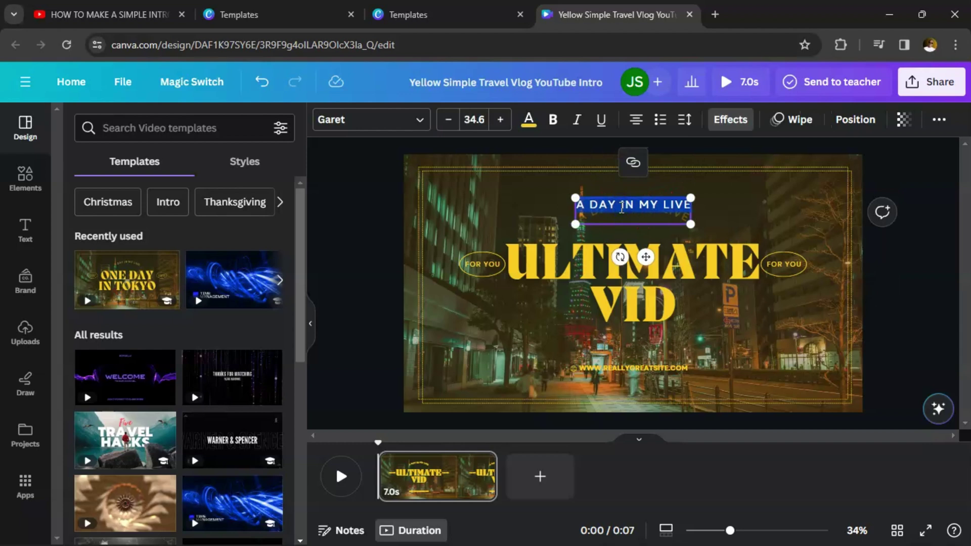
type("ALWAYS DELIVERING THE BEST")
left_click(921, 179)
left_click(913, 226)
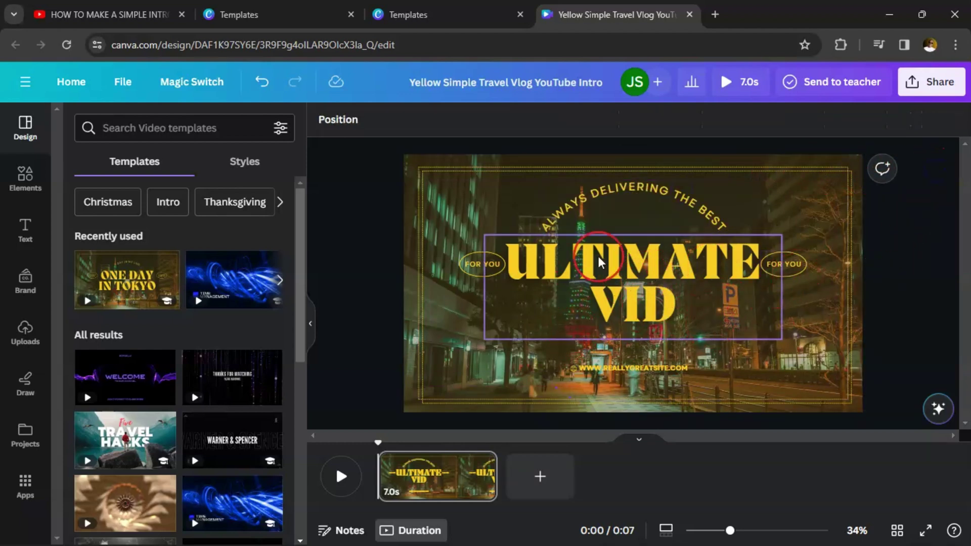
left_click(638, 368)
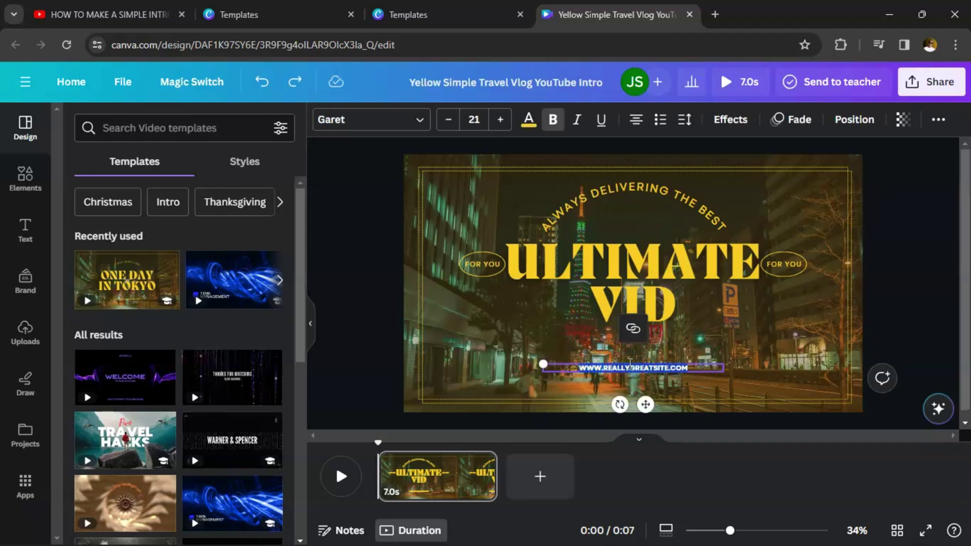
type("www")
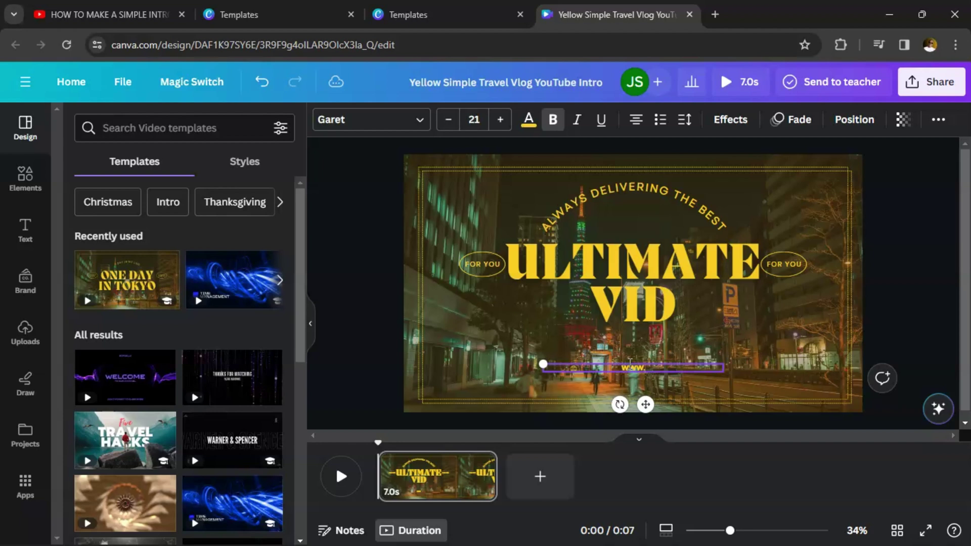
type(".ultimatevid")
left_click(932, 304)
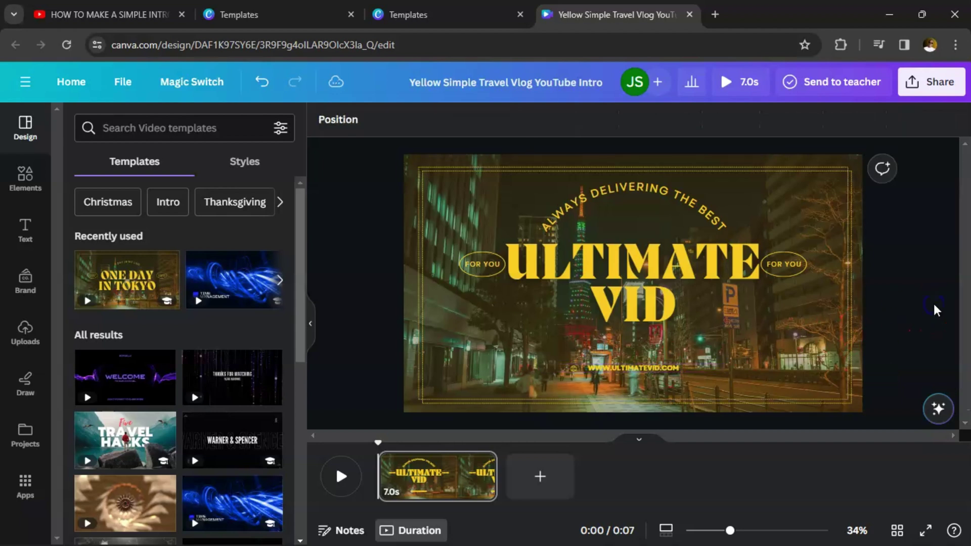
left_click(691, 363)
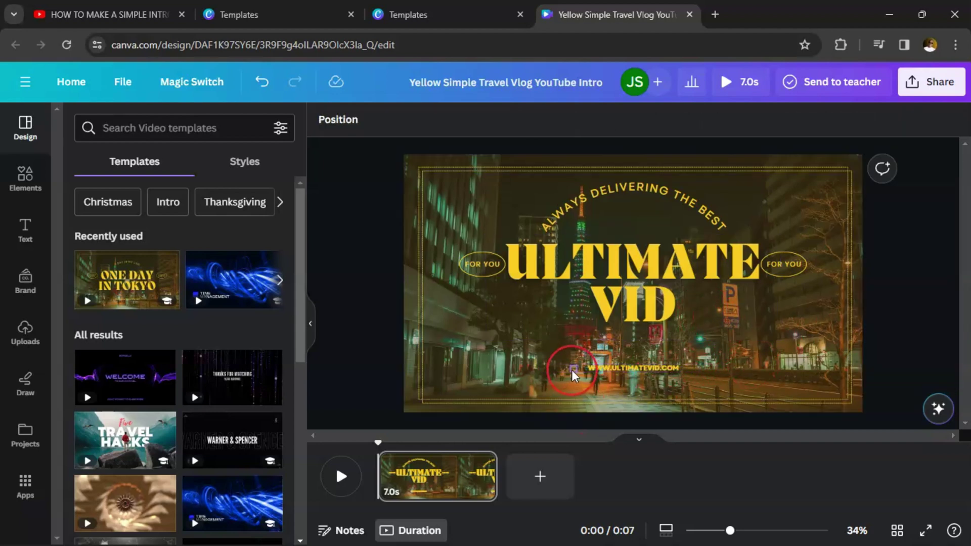
Search the elements for "youtube subsribe" and place the red SUBSCRIBE button with the play icon between the headline and the website address
left_click(28, 176)
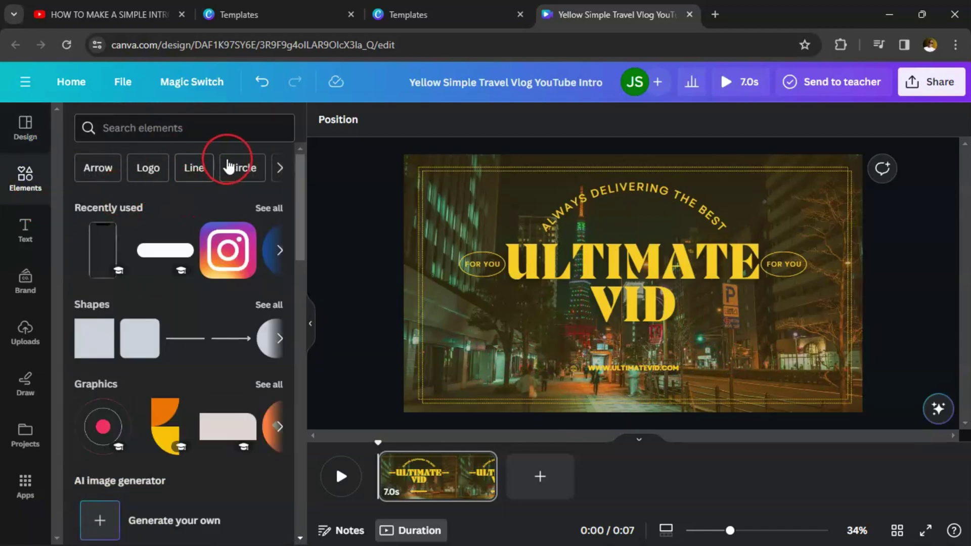
left_click(198, 130)
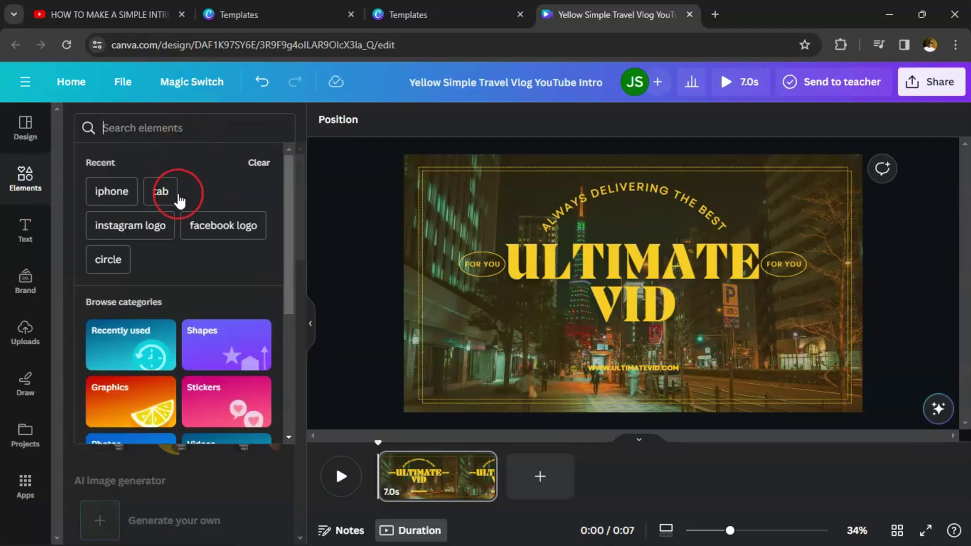
type("su")
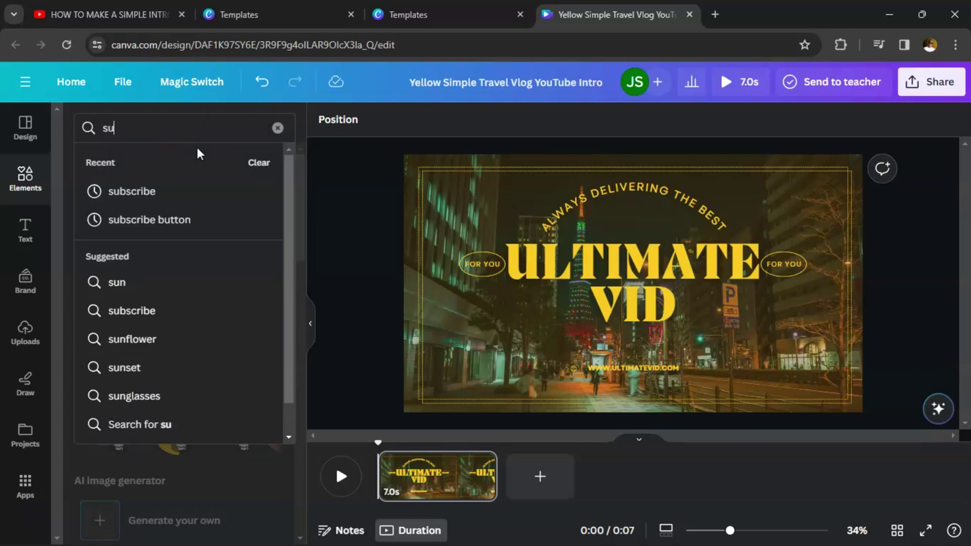
type("bsri")
left_click(170, 187)
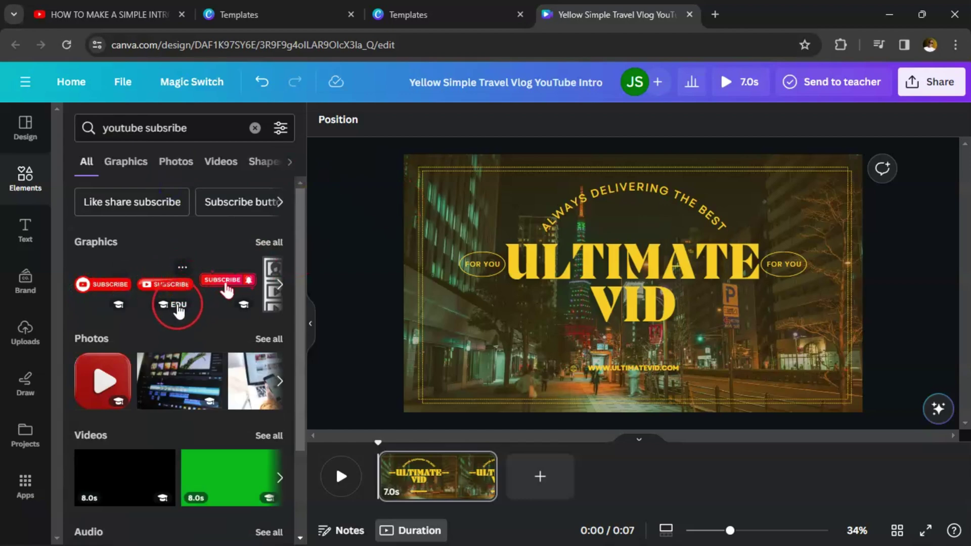
left_click(160, 286)
left_click_drag(649, 289, 659, 346)
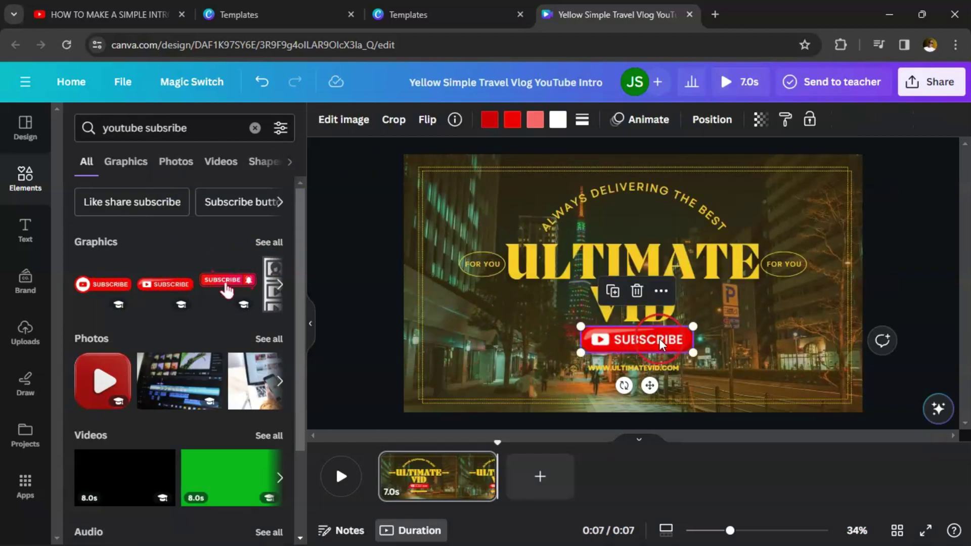
Search the elements for "animated arrow", add the white animated cursor, and place it shrunk at the SUBSCRIBE button's right end
left_click(255, 128)
type("animated arrow")
key("Return")
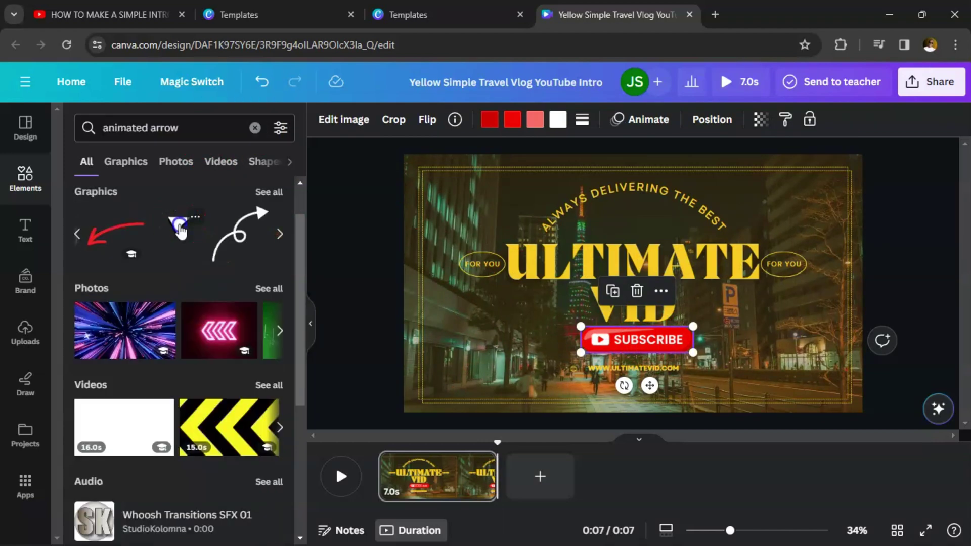
left_click(179, 230)
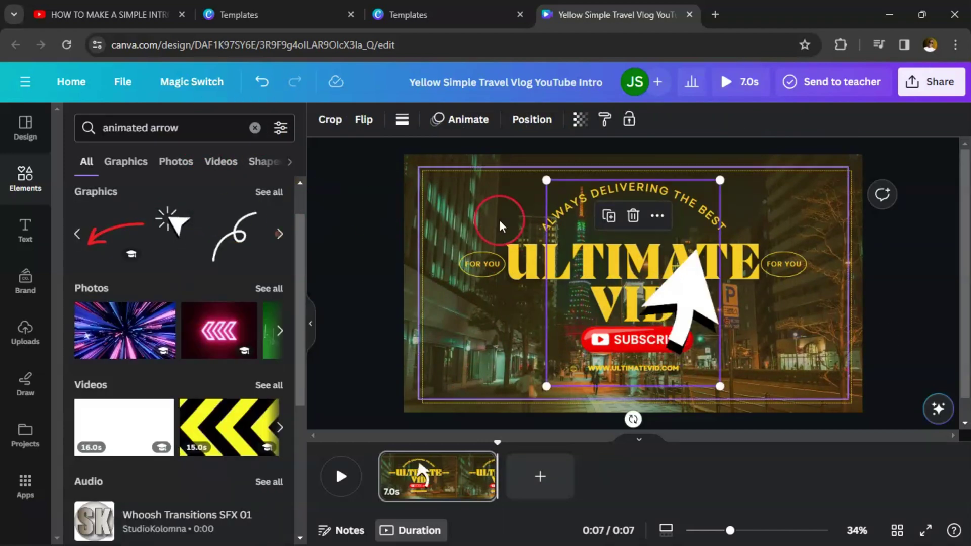
left_click_drag(605, 207, 704, 320)
left_click(724, 377)
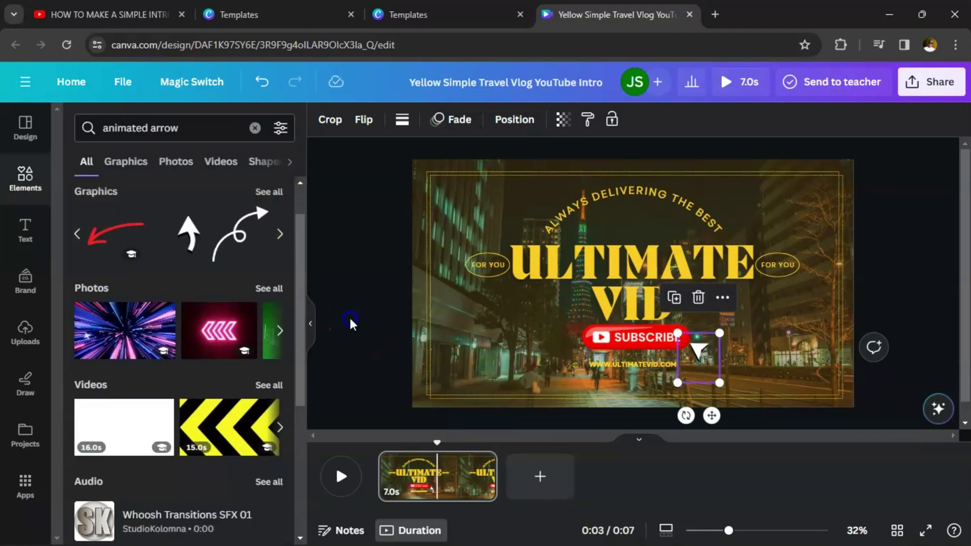
left_click(350, 322)
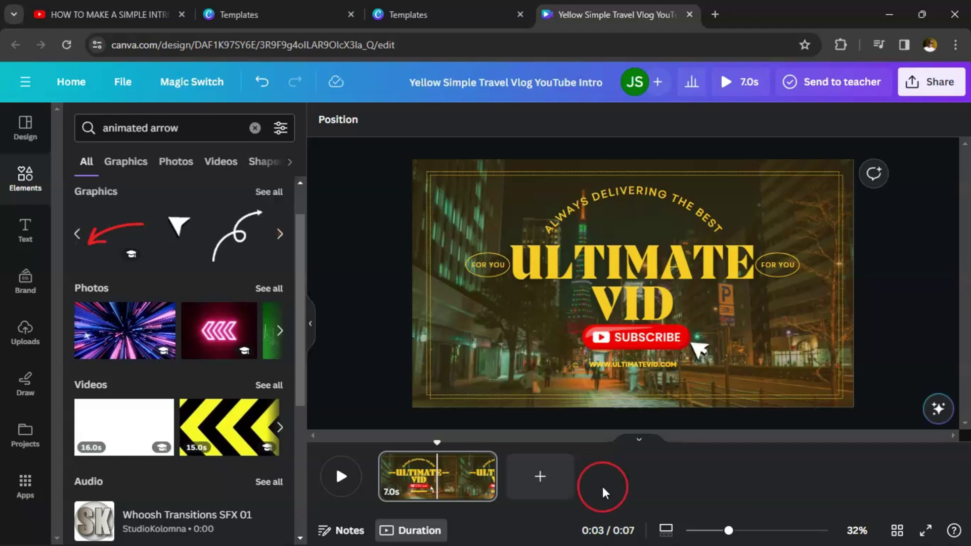
Switch the timeline from the duration view to page thumbnails and back again
left_click(415, 533)
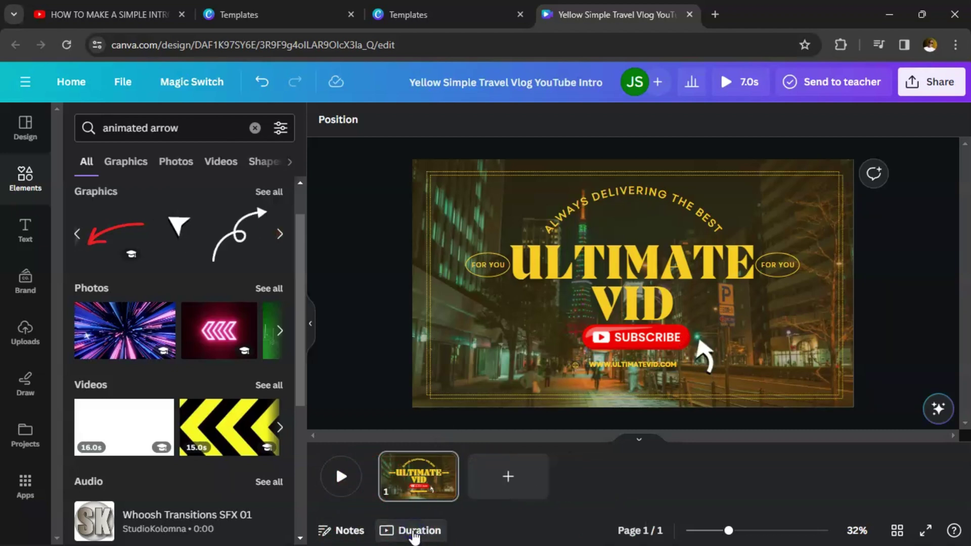
left_click(411, 527)
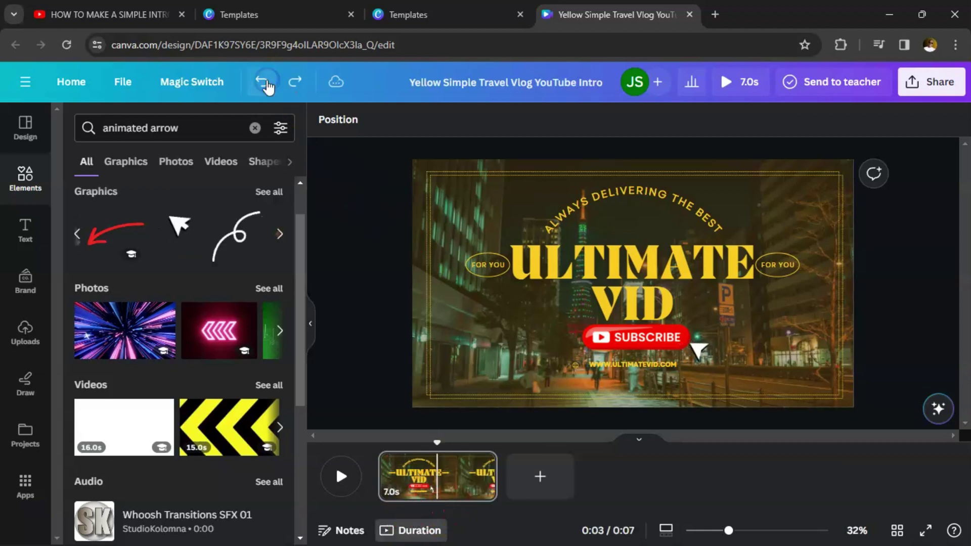
left_click(459, 413)
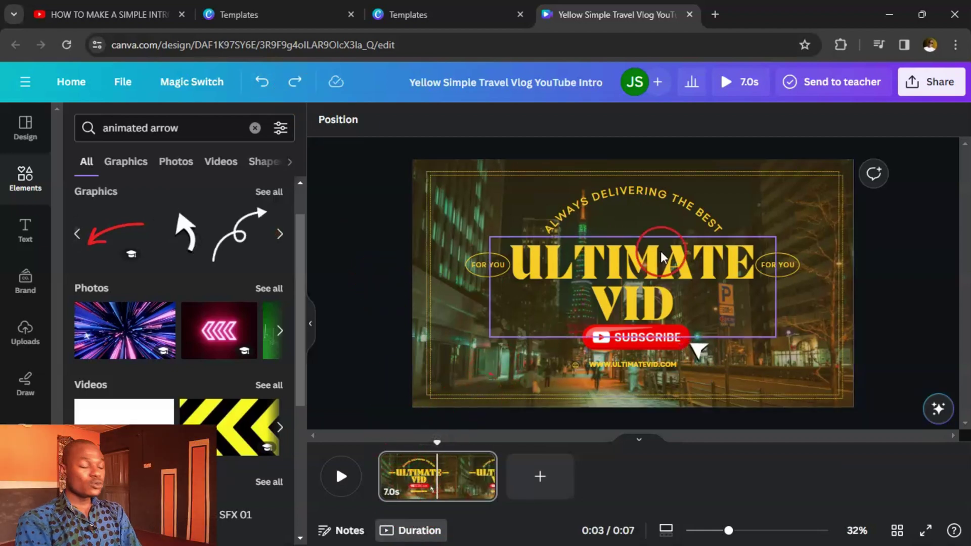
Review the MP4 Video download settings, trying 4K (UHD) quality and returning to 1080p (HD), and leave them without downloading
left_click(928, 90)
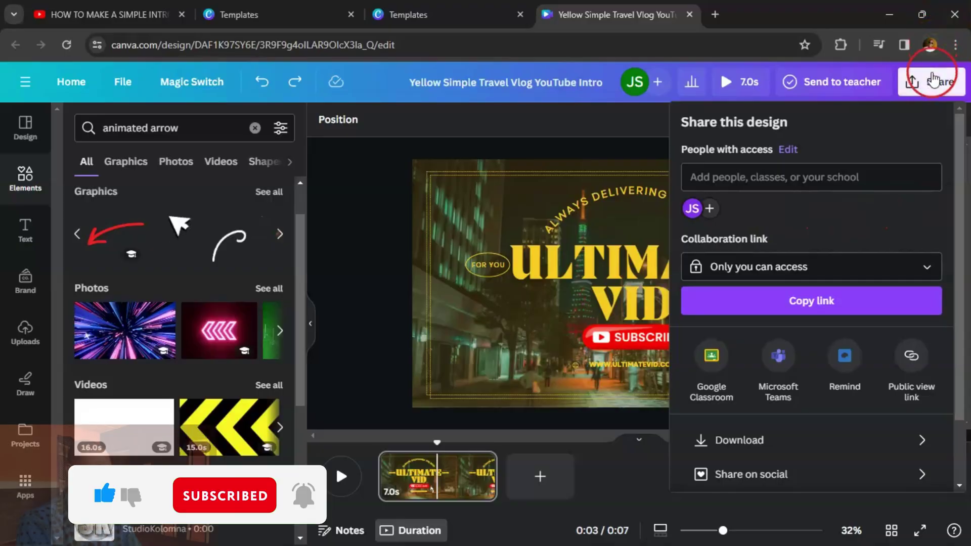
left_click(783, 278)
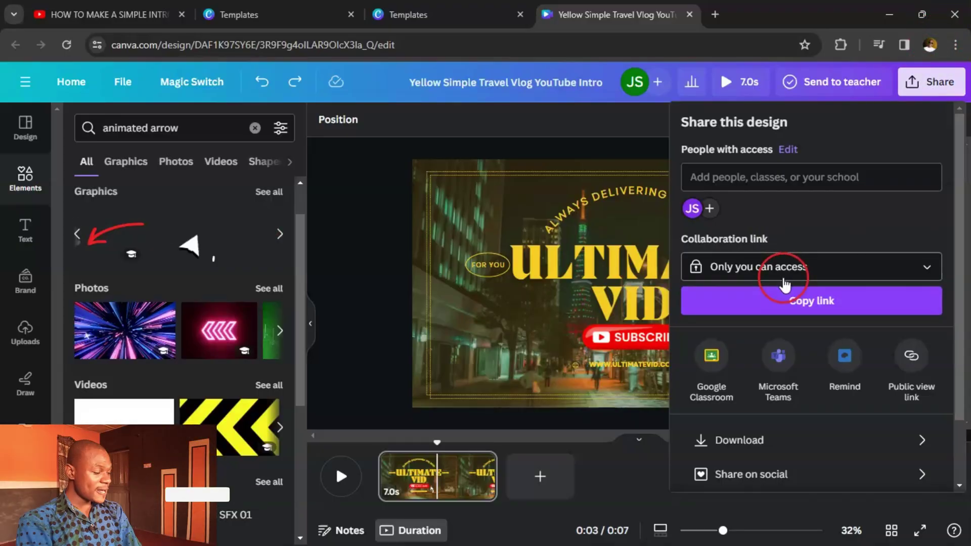
left_click(744, 439)
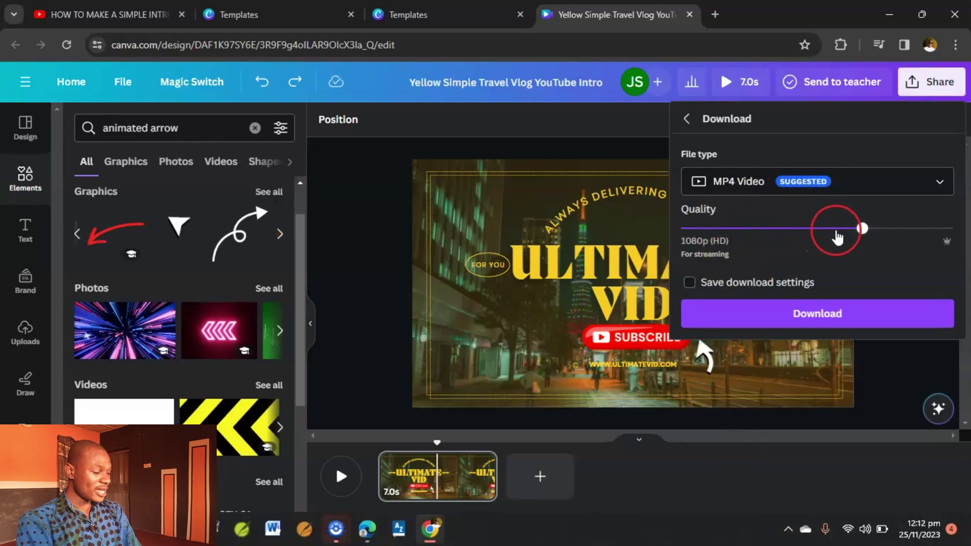
left_click_drag(862, 233, 947, 235)
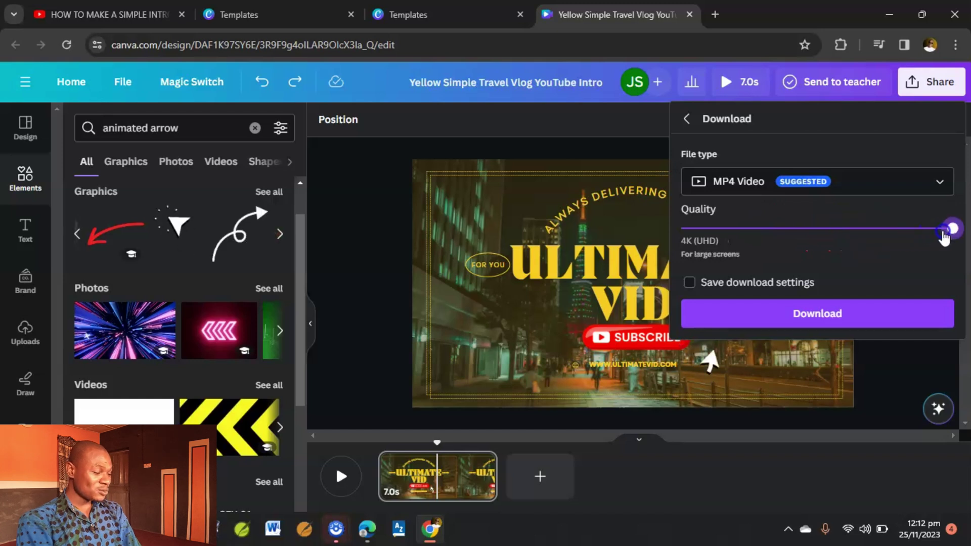
left_click_drag(947, 233, 824, 232)
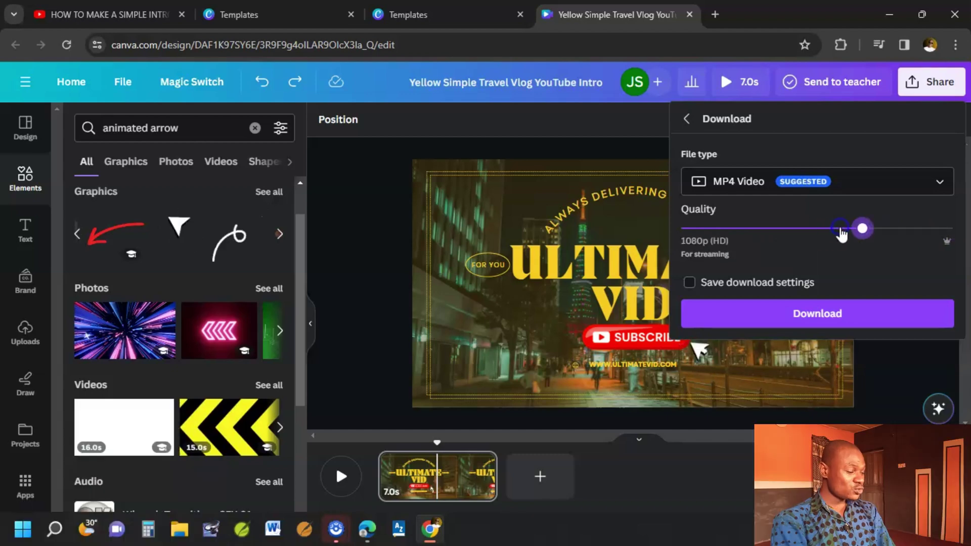
left_click(621, 234)
left_click(511, 219)
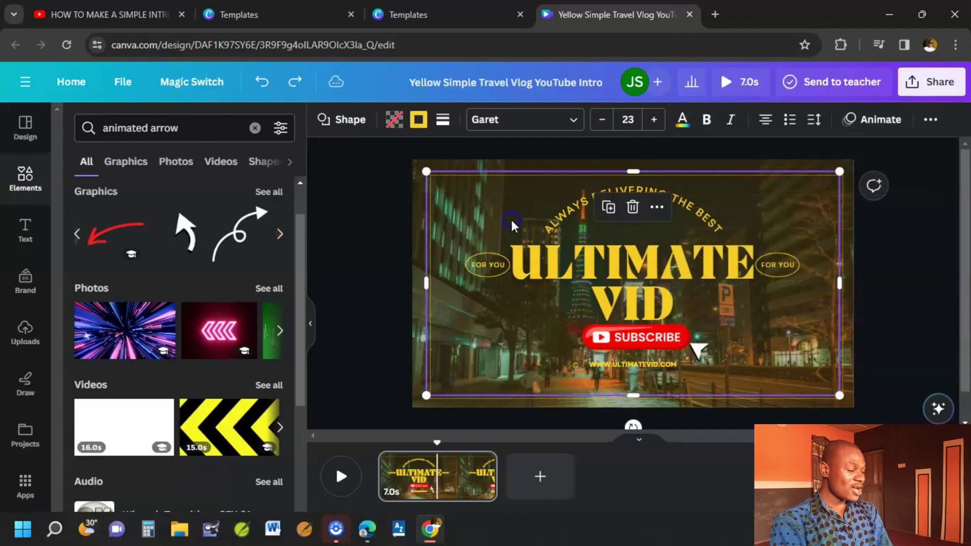